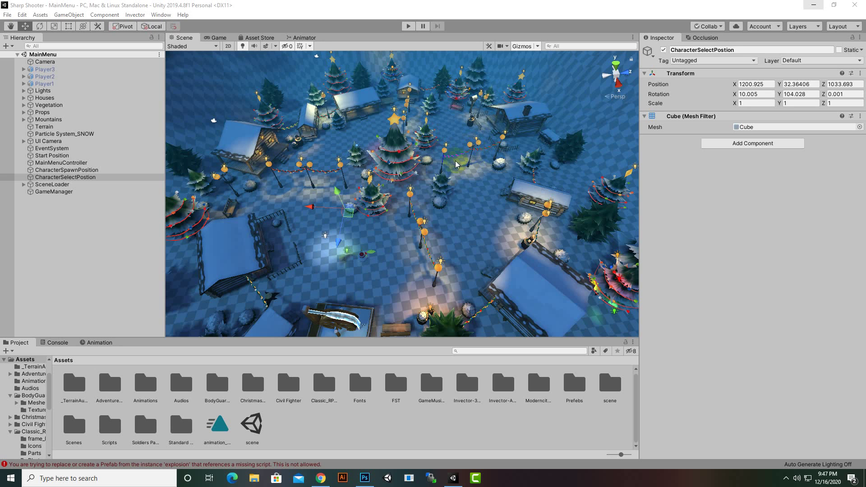
- Open the WorkScene scene from the project's Scenes folder
{"action": "double_click", "coordinate": [611, 384]}
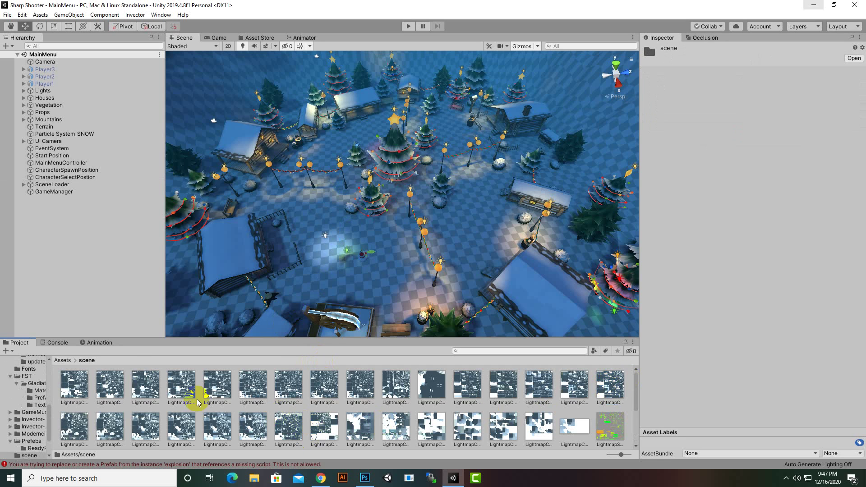
{"action": "left_click", "coordinate": [63, 360]}
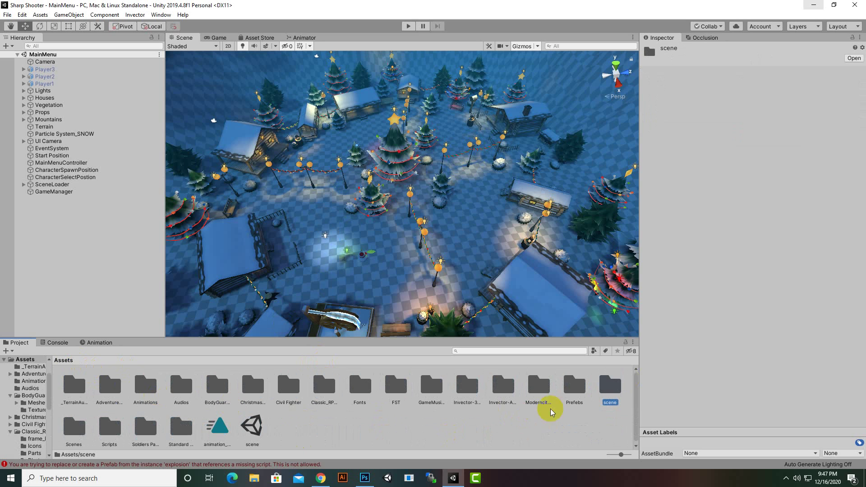
{"action": "double_click", "coordinate": [607, 398]}
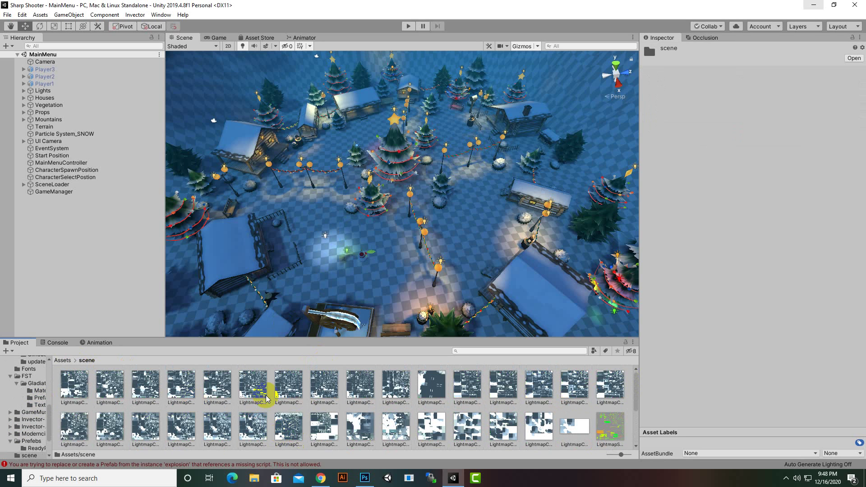
{"action": "left_click", "coordinate": [63, 360]}
{"action": "left_click", "coordinate": [393, 422]}
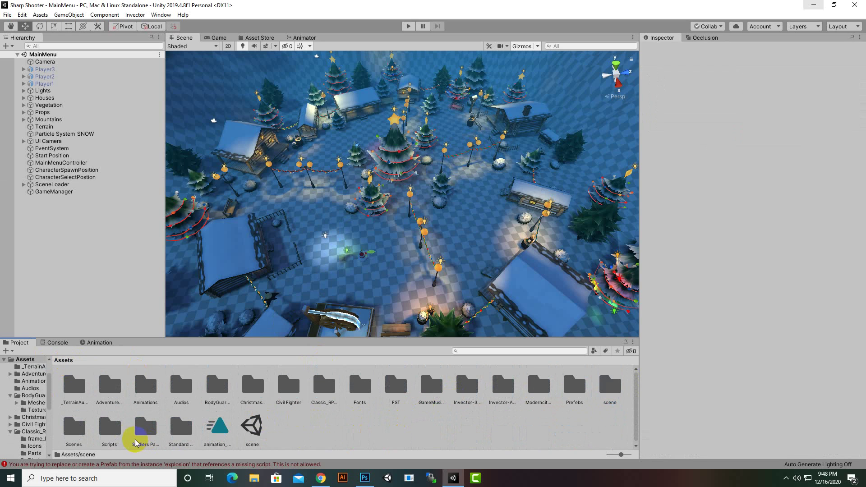
{"action": "double_click", "coordinate": [77, 431]}
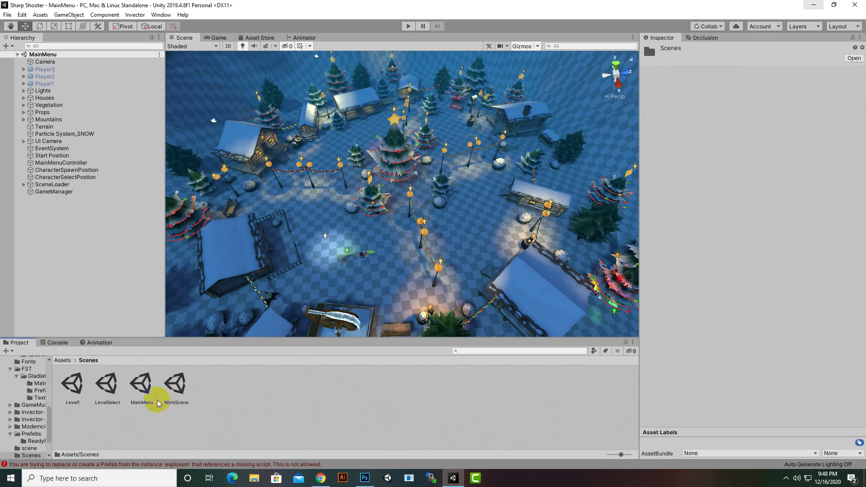
{"action": "left_click", "coordinate": [167, 383]}
{"action": "double_click", "coordinate": [168, 383]}
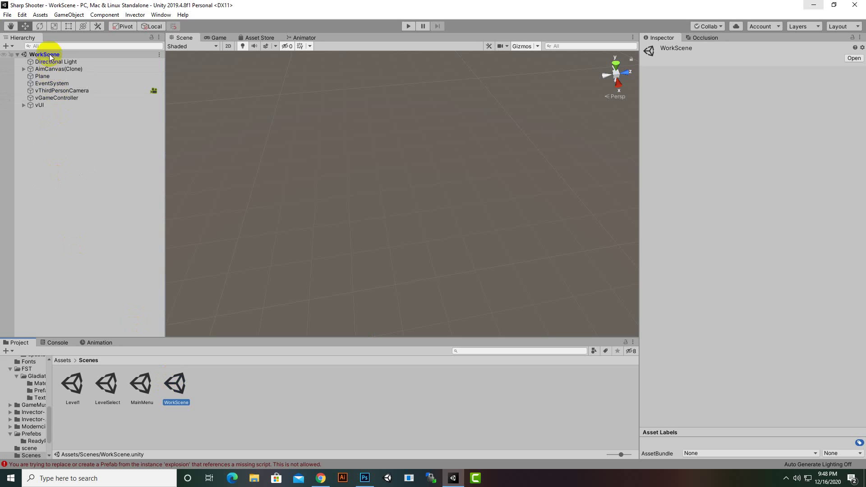
- Examine the AimCanvas(Clone), EventSystem and vUI objects of WorkScene and their components
{"action": "left_click", "coordinate": [50, 70]}
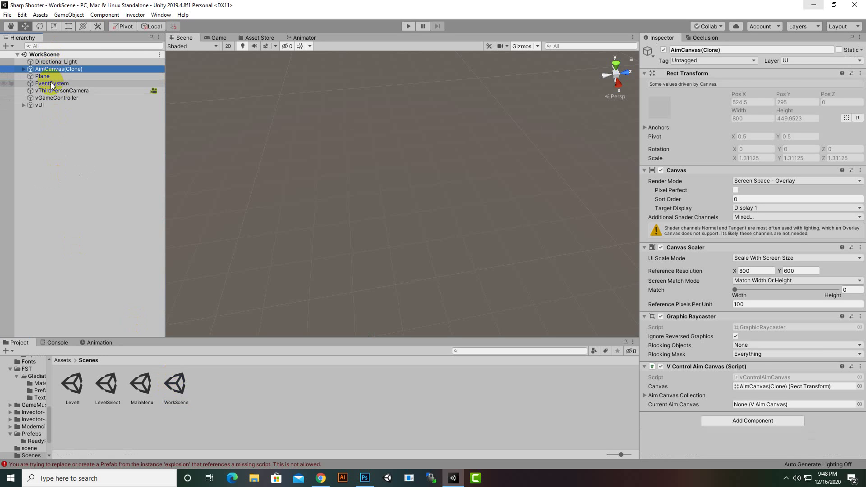
{"action": "left_click", "coordinate": [51, 83]}
{"action": "left_click", "coordinate": [78, 70]}
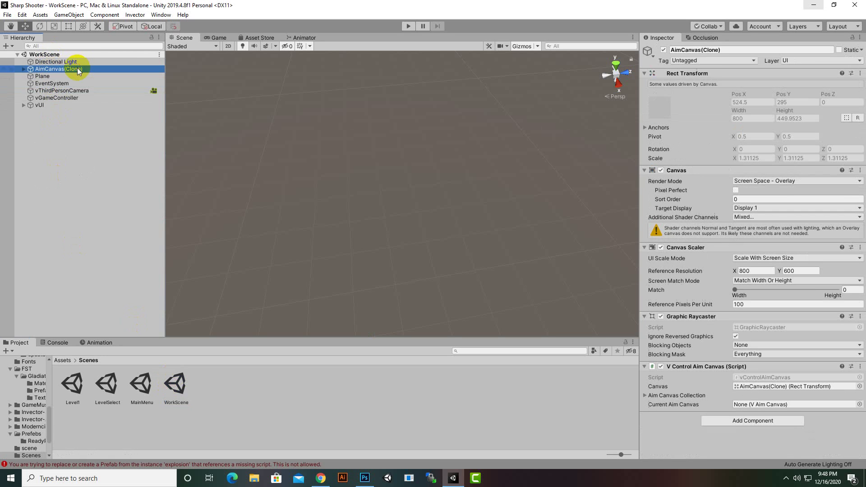
{"action": "left_click", "coordinate": [56, 104]}
{"action": "left_click", "coordinate": [67, 102]}
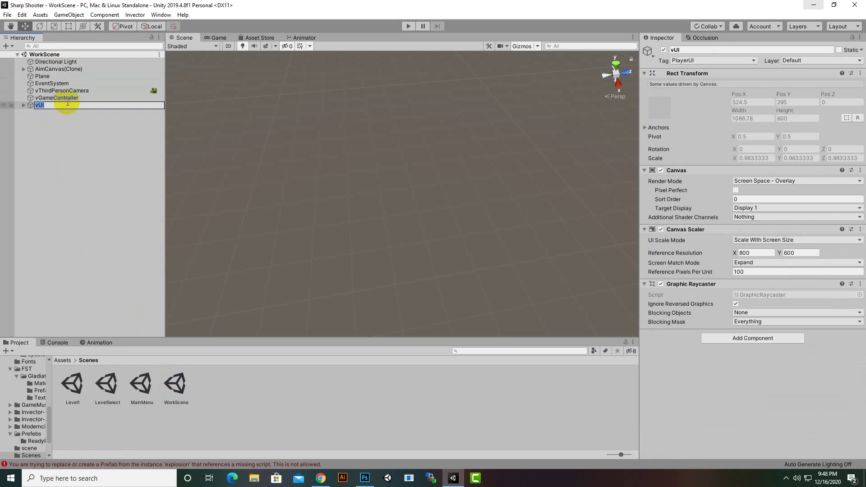
{"action": "left_click", "coordinate": [76, 180]}
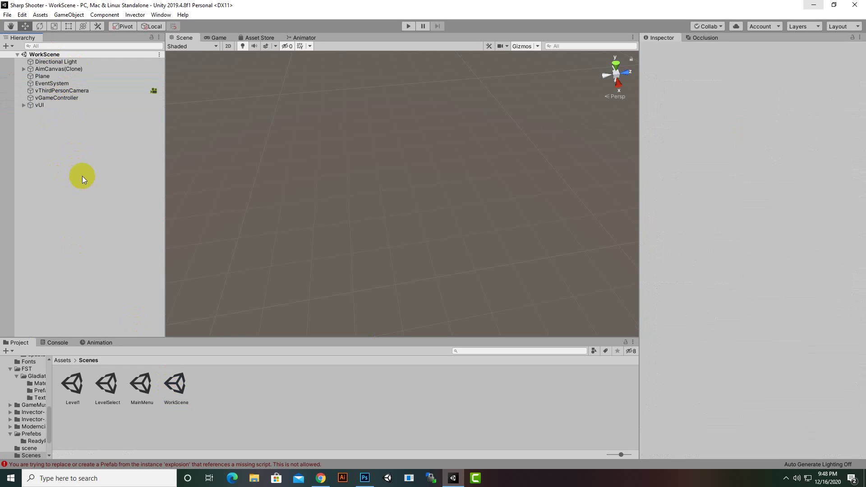
{"action": "left_click", "coordinate": [67, 107]}
{"action": "left_click", "coordinate": [85, 181]}
- Save a copy of the open WorkScene as CityHunter in the Assets/Scenes folder
{"action": "left_click", "coordinate": [7, 15]}
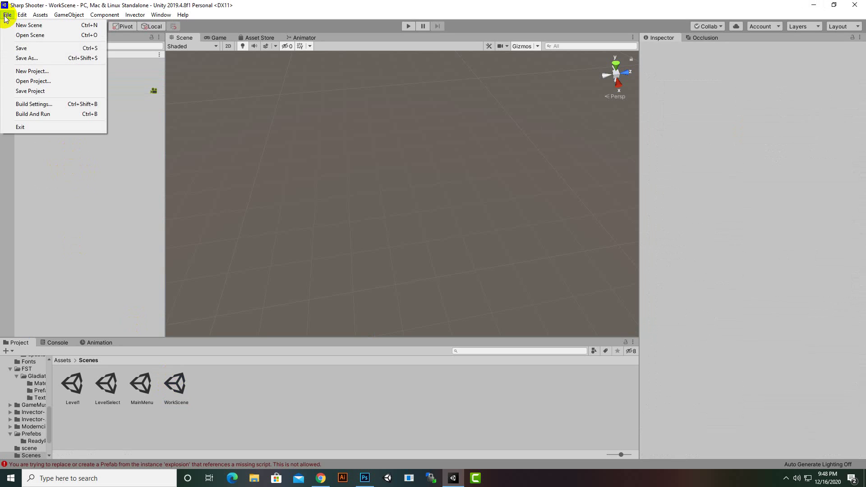
{"action": "left_click", "coordinate": [33, 58]}
{"action": "scroll", "coordinate": [101, 172], "scroll_direction": "down", "scroll_amount": 2}
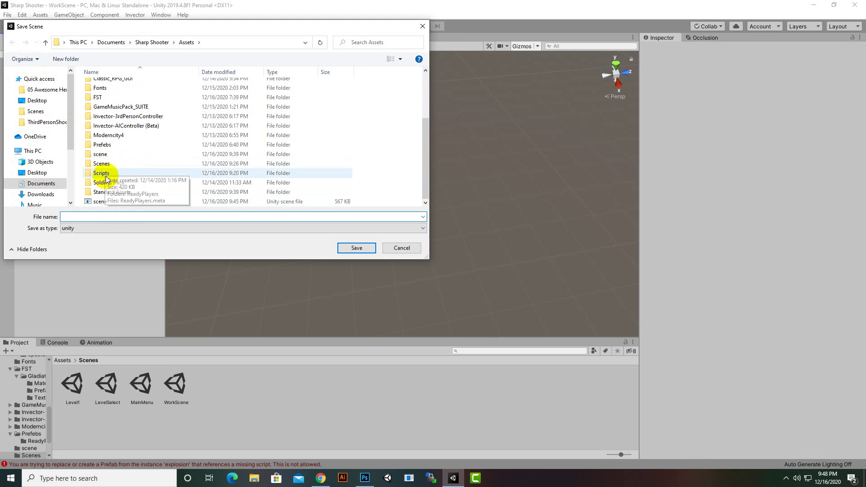
{"action": "double_click", "coordinate": [101, 164]}
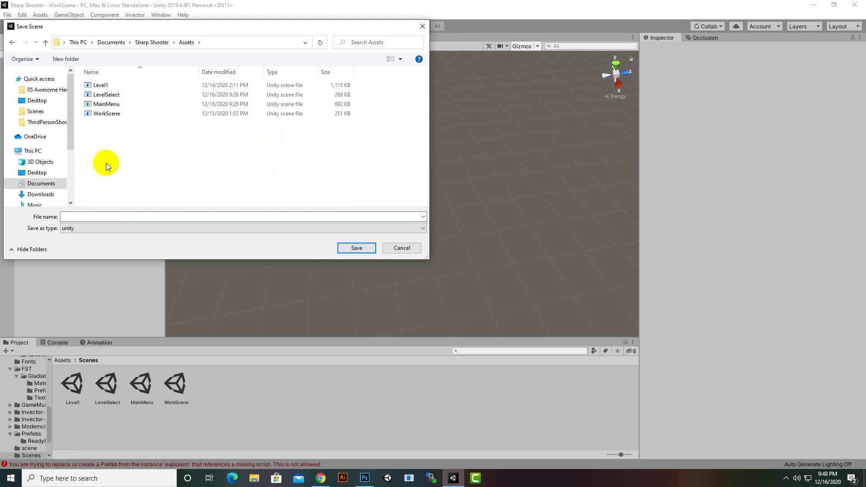
{"action": "left_click", "coordinate": [119, 216]}
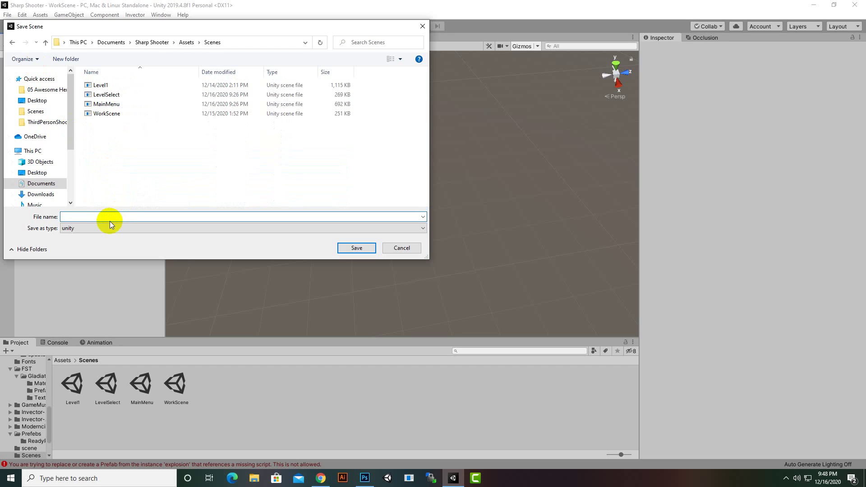
{"action": "type", "text": "CityHunter"}
{"action": "key", "text": "Return"}
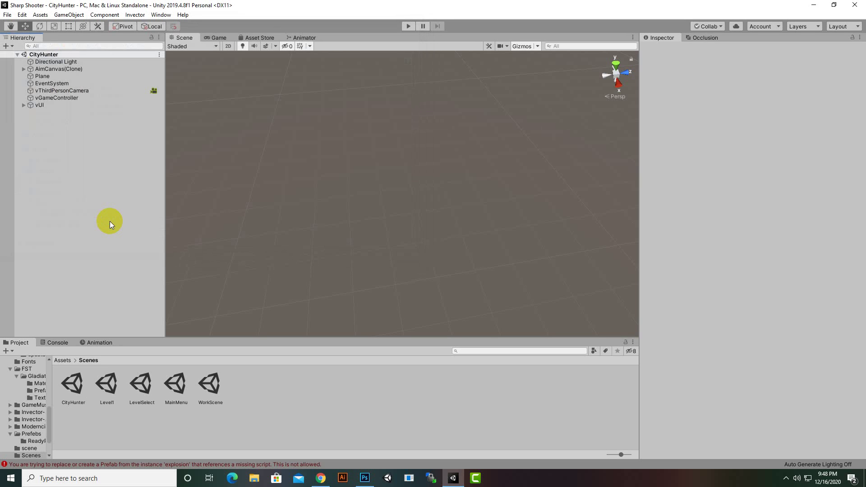
- Save another copy of the open scene as SnowHunter in the Assets/Scenes folder
{"action": "left_click", "coordinate": [7, 14]}
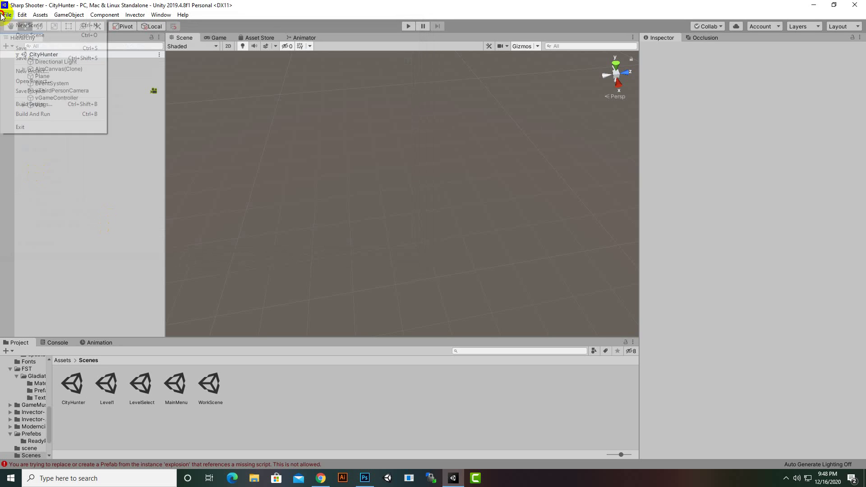
{"action": "left_click", "coordinate": [32, 58]}
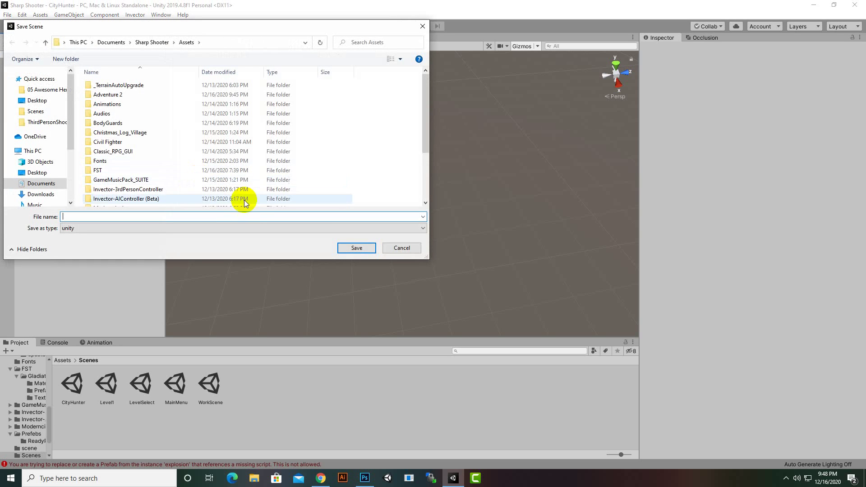
{"action": "scroll", "coordinate": [150, 182], "scroll_direction": "down", "scroll_amount": 3}
{"action": "double_click", "coordinate": [108, 163]}
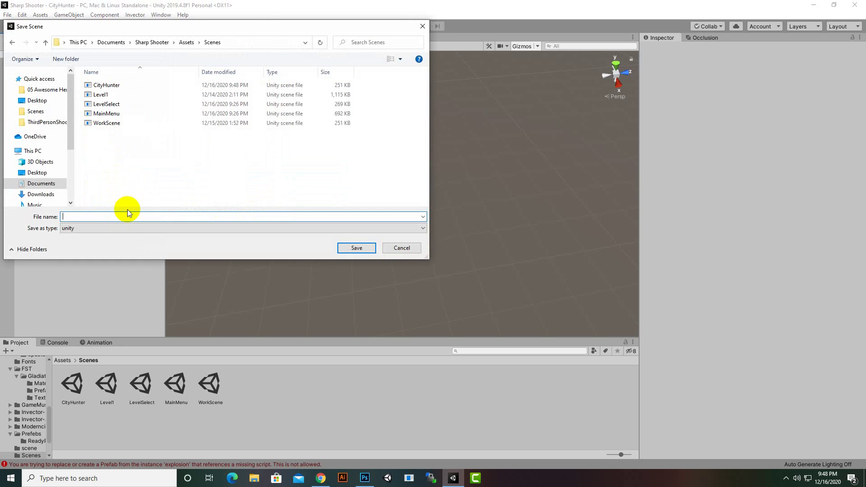
{"action": "type", "text": "SnowHunter"}
{"action": "key", "text": "Return"}
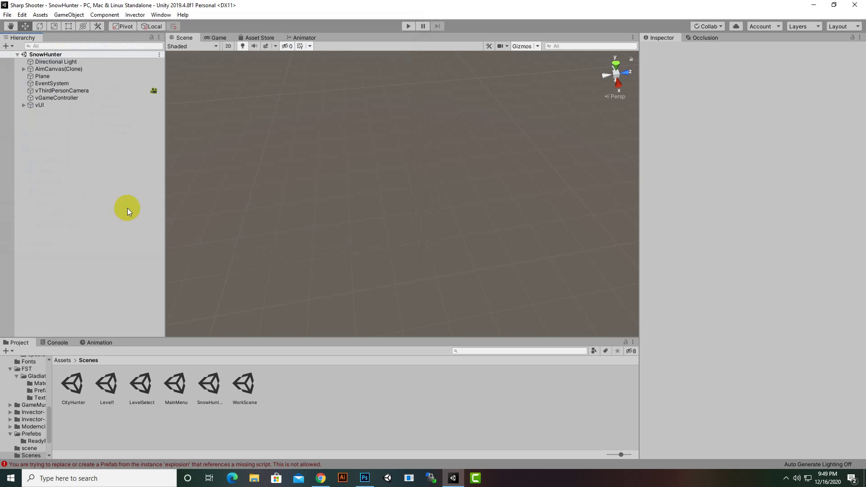
- Save a third copy of the open scene as NightHunter in the Assets/Scenes folder
{"action": "left_click", "coordinate": [7, 15]}
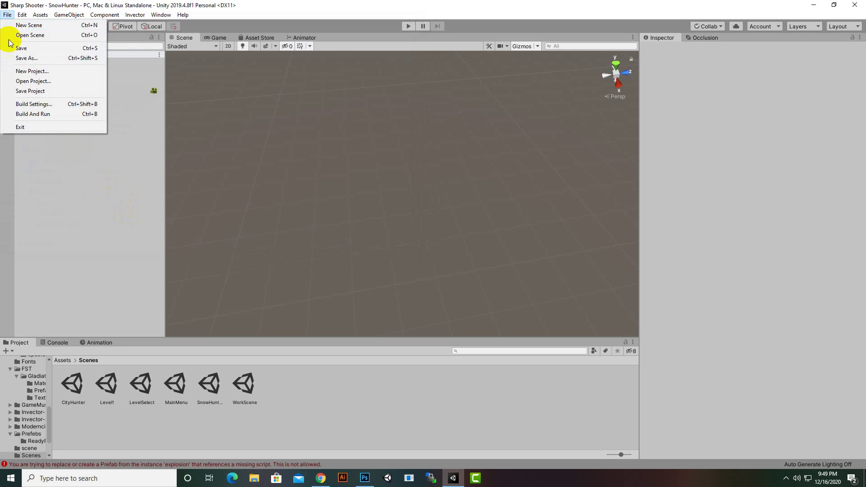
{"action": "left_click", "coordinate": [26, 58]}
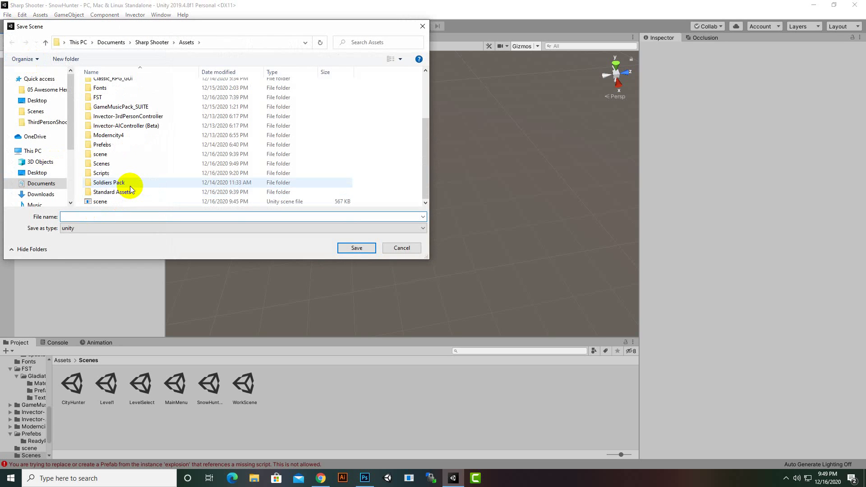
{"action": "double_click", "coordinate": [112, 163]}
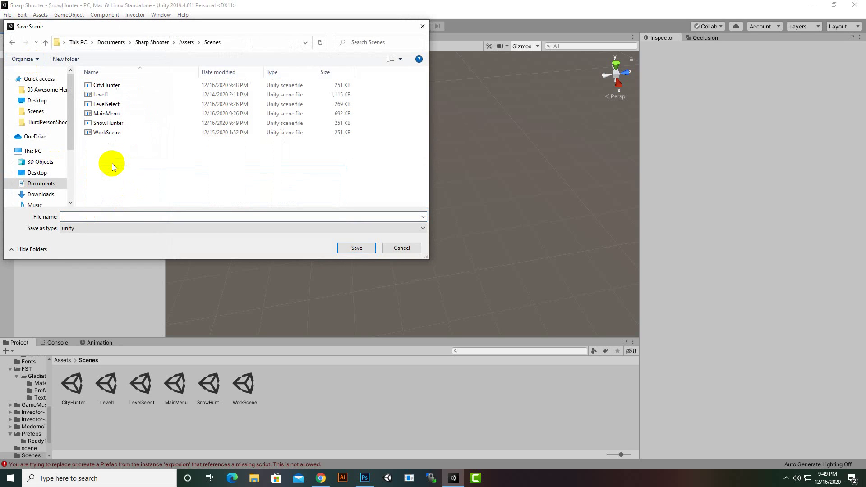
{"action": "left_click", "coordinate": [120, 218]}
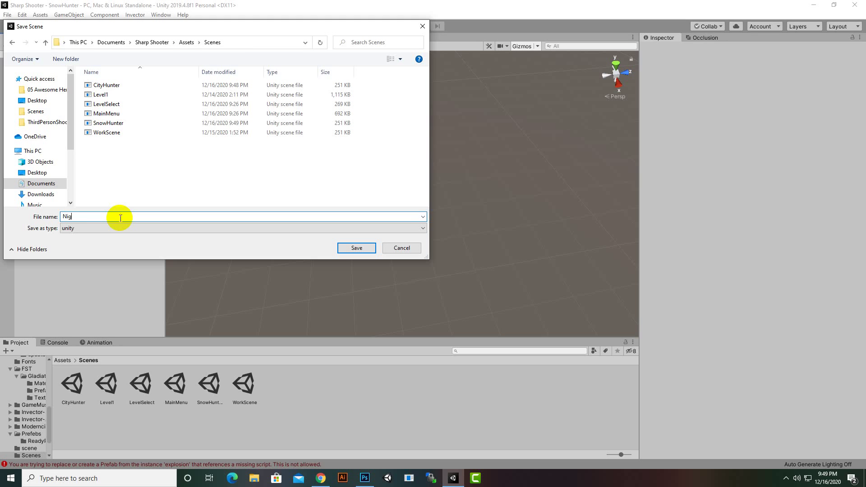
{"action": "type", "text": "htHunter"}
{"action": "key", "text": "Return"}
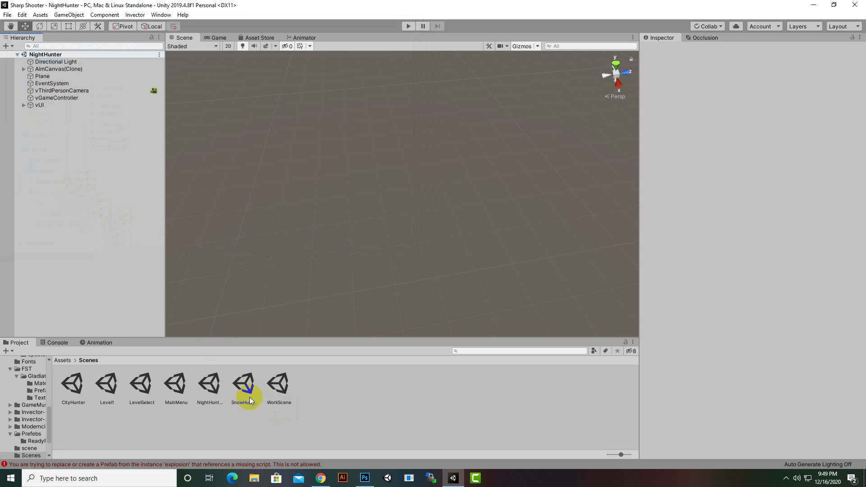
{"action": "left_click", "coordinate": [208, 384]}
{"action": "left_click", "coordinate": [241, 388]}
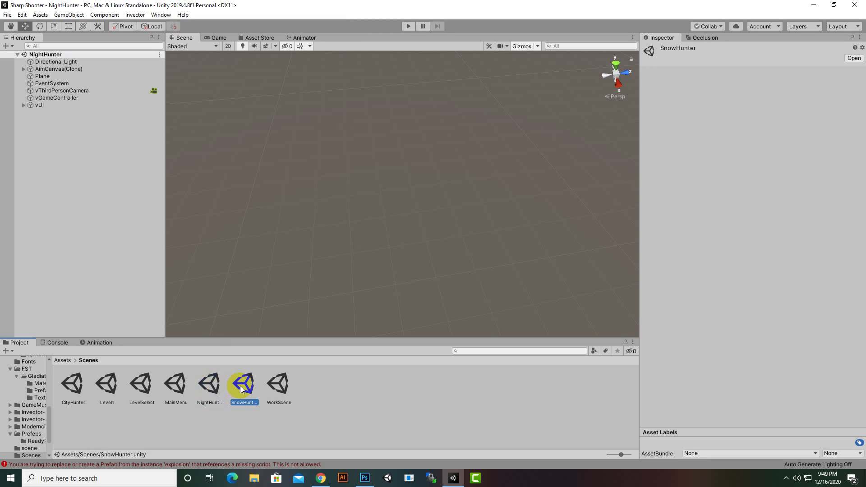
{"action": "left_click", "coordinate": [279, 386]}
{"action": "left_click", "coordinate": [180, 396]}
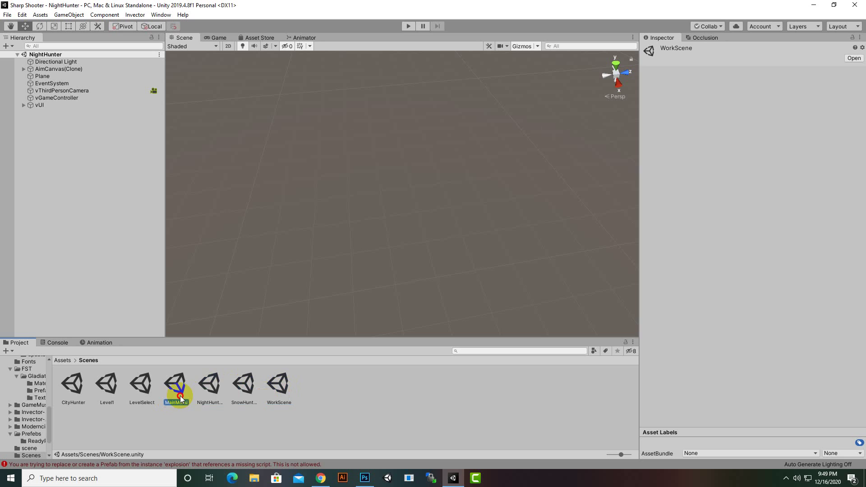
{"action": "left_click", "coordinate": [210, 386]}
{"action": "left_click", "coordinate": [243, 386]}
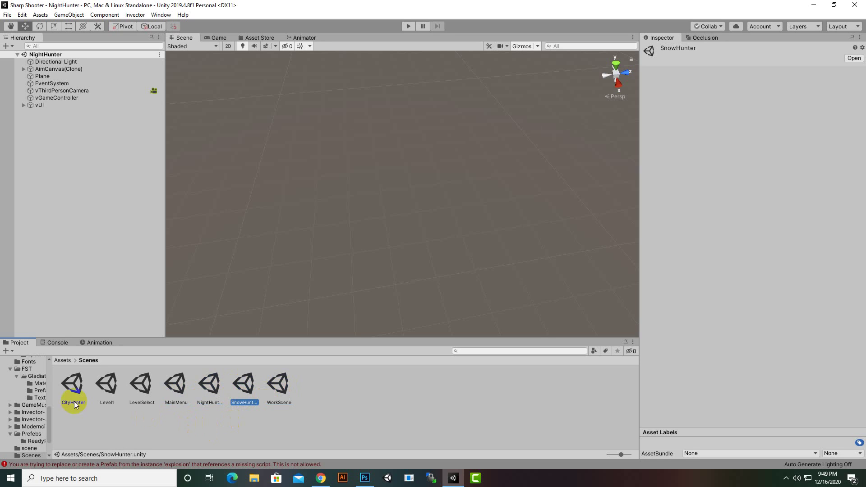
- Find and open the scene_city4 scene in the Moderncity4 asset folder
{"action": "left_click", "coordinate": [65, 362]}
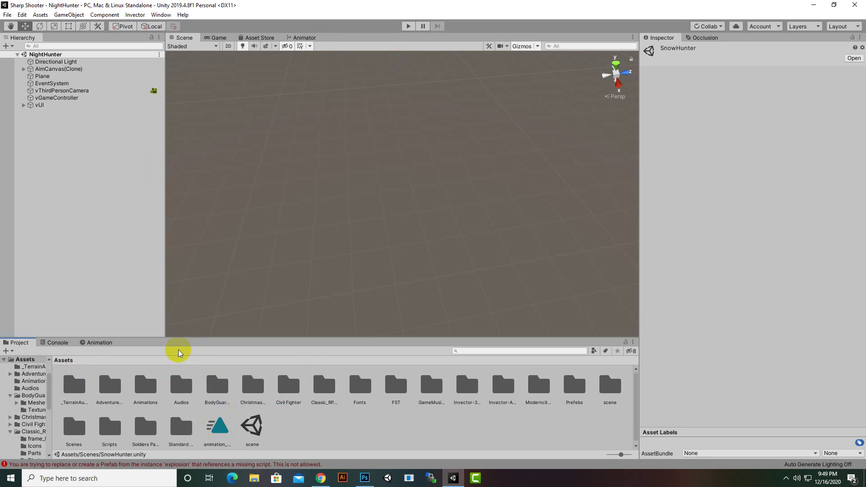
{"action": "left_click", "coordinate": [140, 383]}
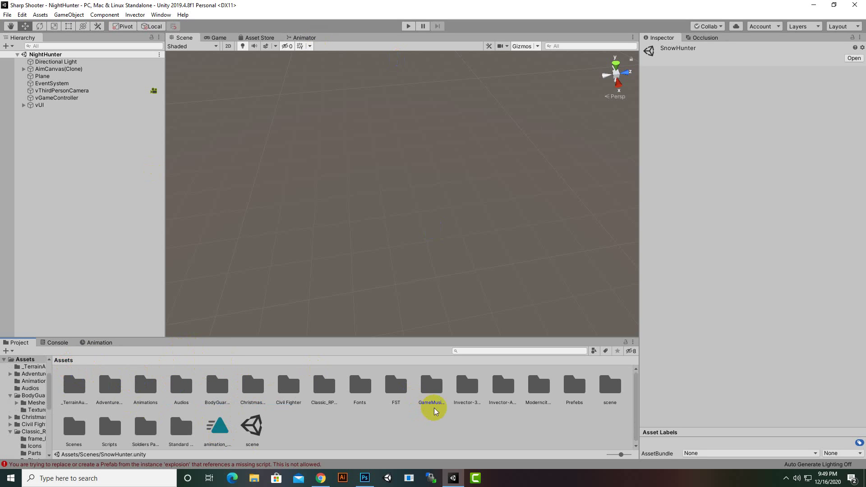
{"action": "double_click", "coordinate": [532, 387]}
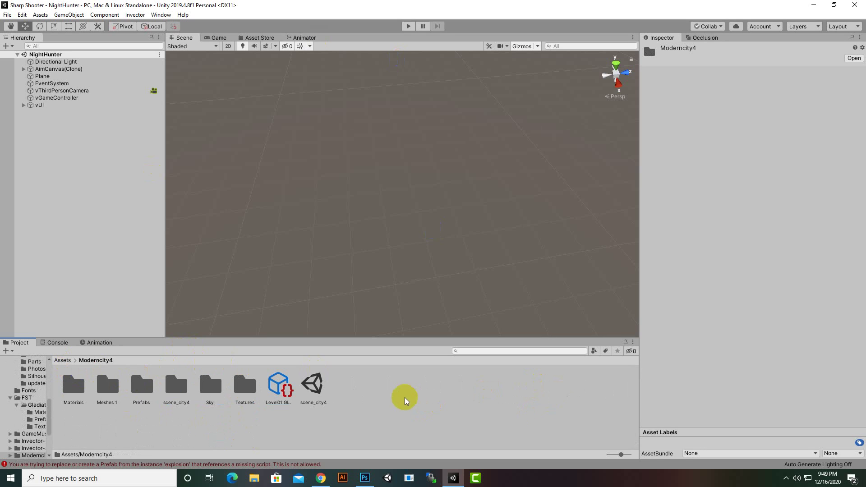
{"action": "left_click", "coordinate": [142, 392]}
{"action": "double_click", "coordinate": [143, 391]}
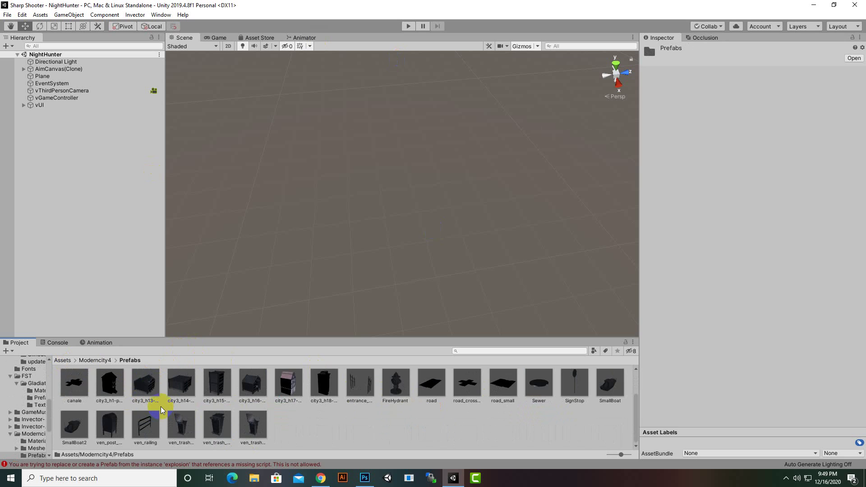
{"action": "left_click", "coordinate": [96, 360]}
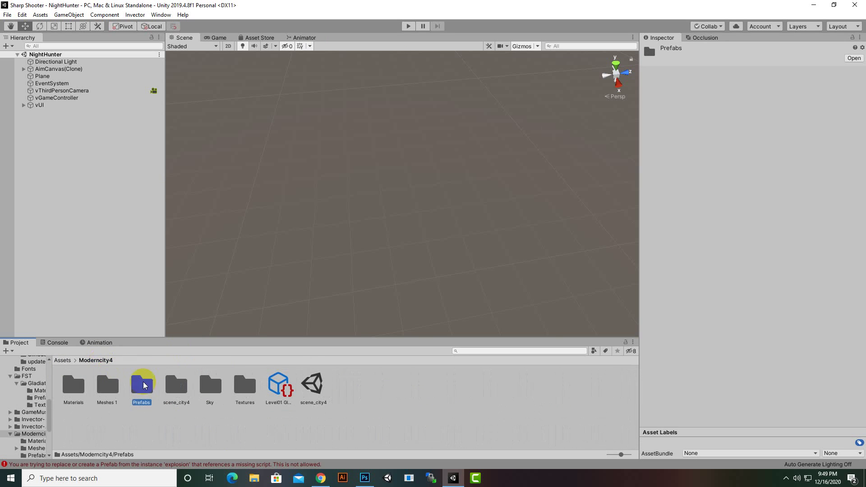
{"action": "left_click", "coordinate": [105, 391]}
{"action": "double_click", "coordinate": [175, 390]}
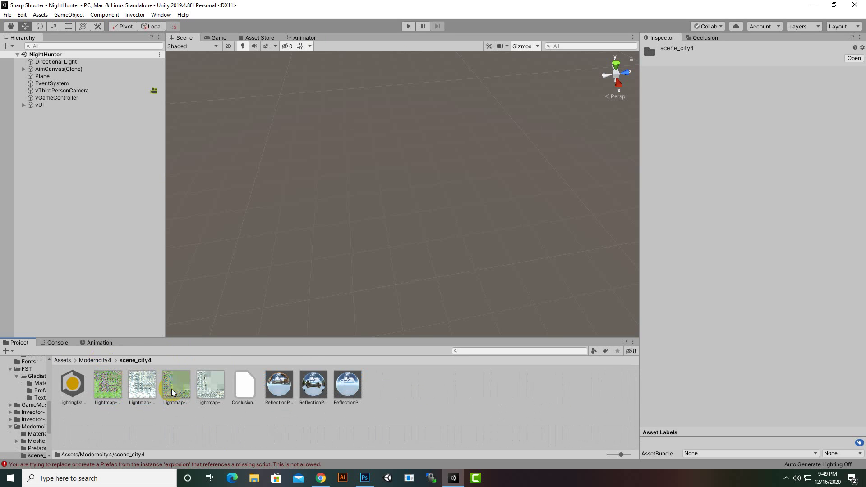
{"action": "left_click", "coordinate": [95, 360]}
{"action": "left_click", "coordinate": [318, 383]}
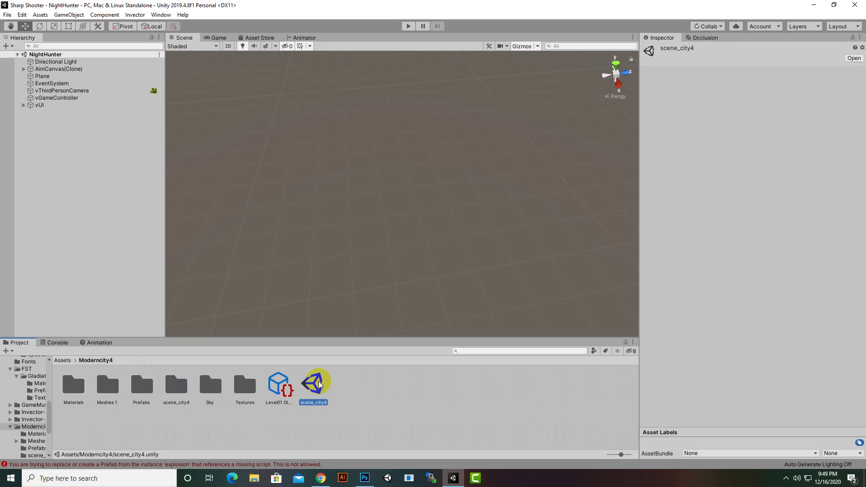
{"action": "double_click", "coordinate": [318, 383]}
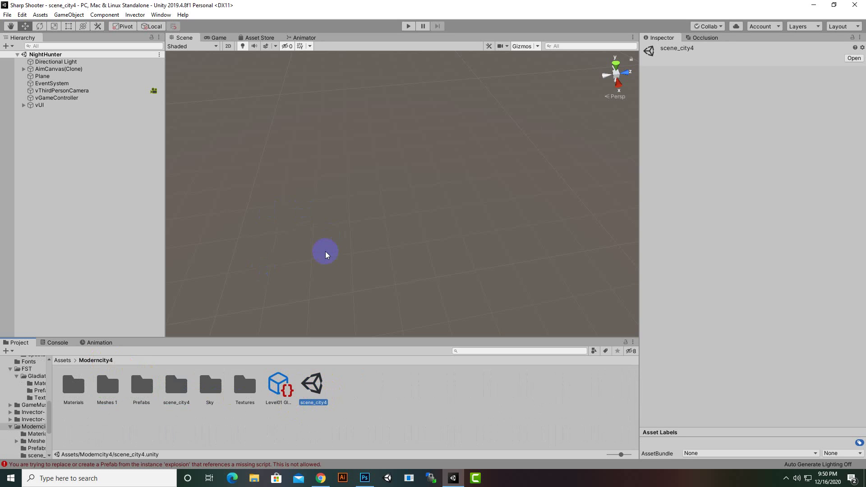
- Create an empty game object in the scene_city4 hierarchy and name it CityEnvironment
{"action": "left_click_drag", "start_coordinate": [326, 255], "coordinate": [324, 266]}
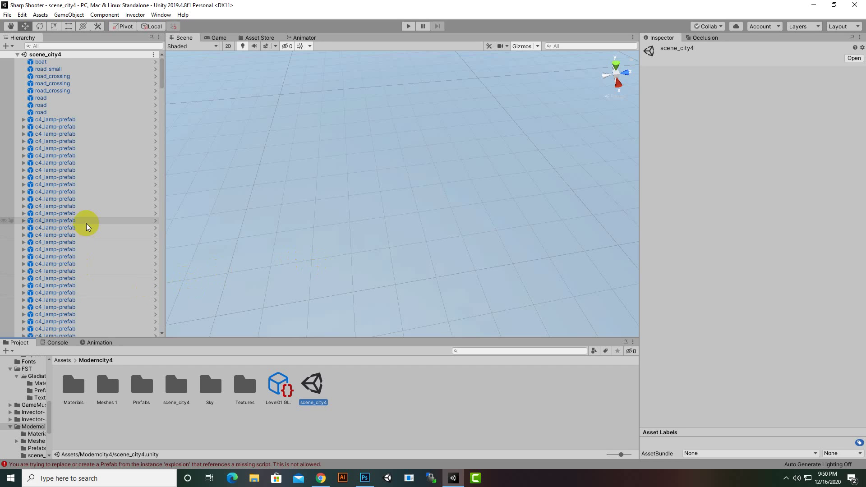
{"action": "scroll", "coordinate": [97, 136], "scroll_direction": "down", "scroll_amount": 15}
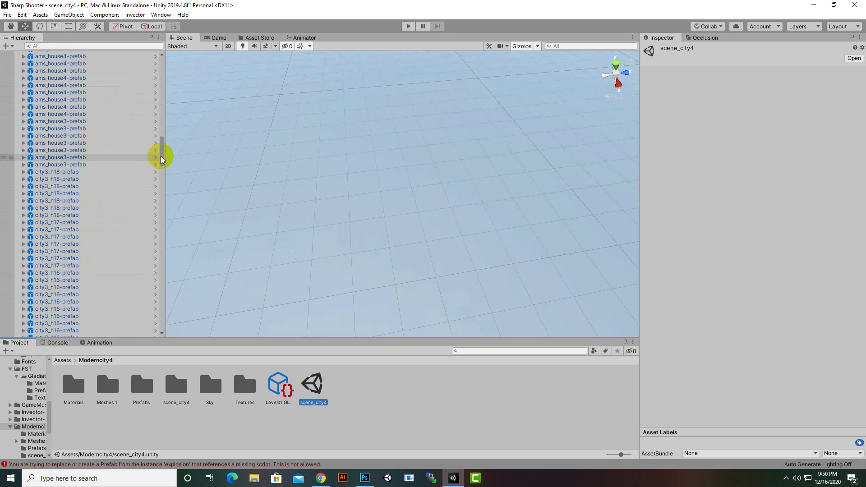
{"action": "left_click_drag", "start_coordinate": [160, 156], "coordinate": [160, 345]}
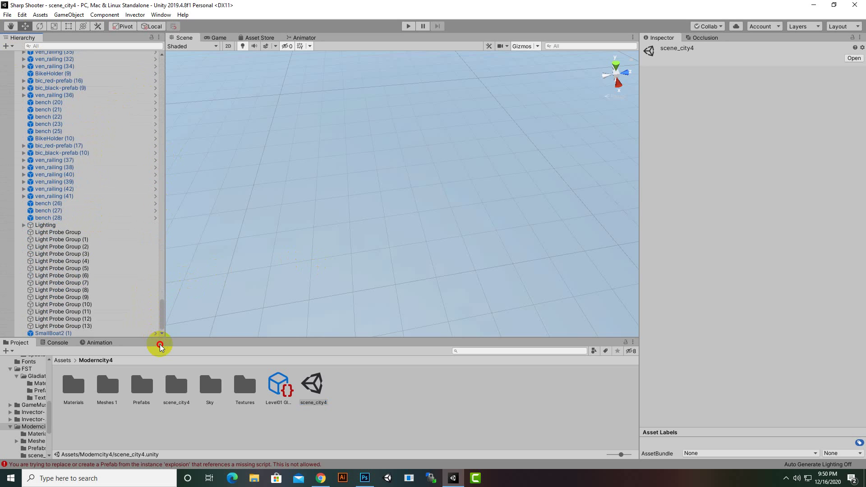
{"action": "scroll", "coordinate": [69, 310], "scroll_direction": "up", "scroll_amount": 10}
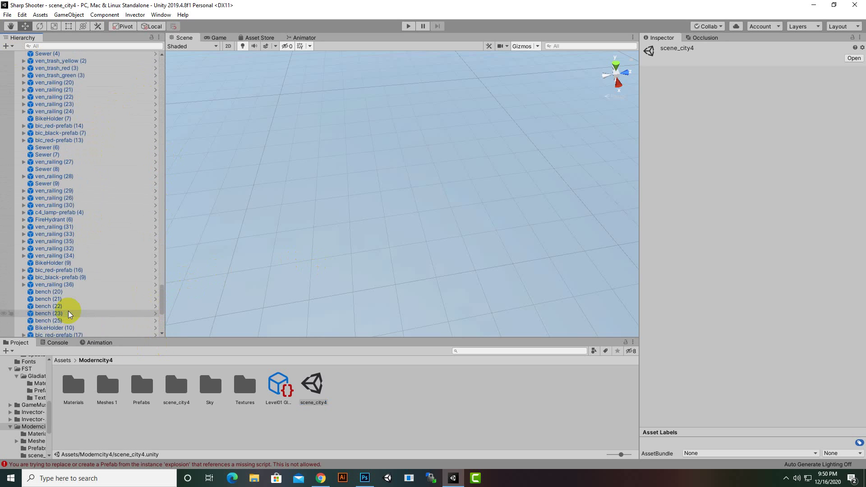
{"action": "left_click_drag", "start_coordinate": [160, 286], "coordinate": [181, 55]}
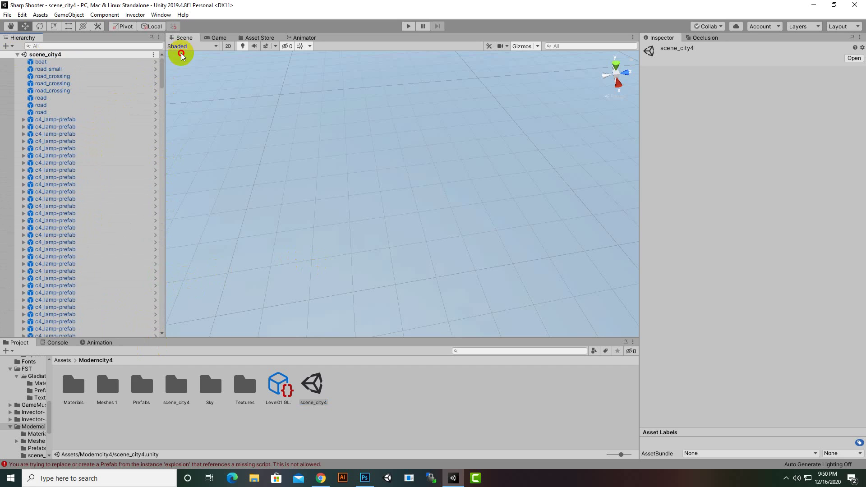
{"action": "left_click", "coordinate": [10, 47]}
{"action": "left_click", "coordinate": [18, 55]}
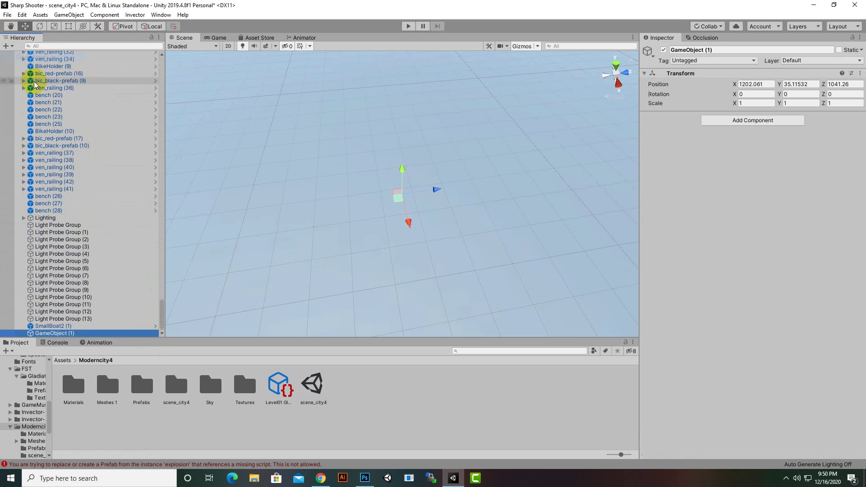
{"action": "right_click", "coordinate": [47, 334]}
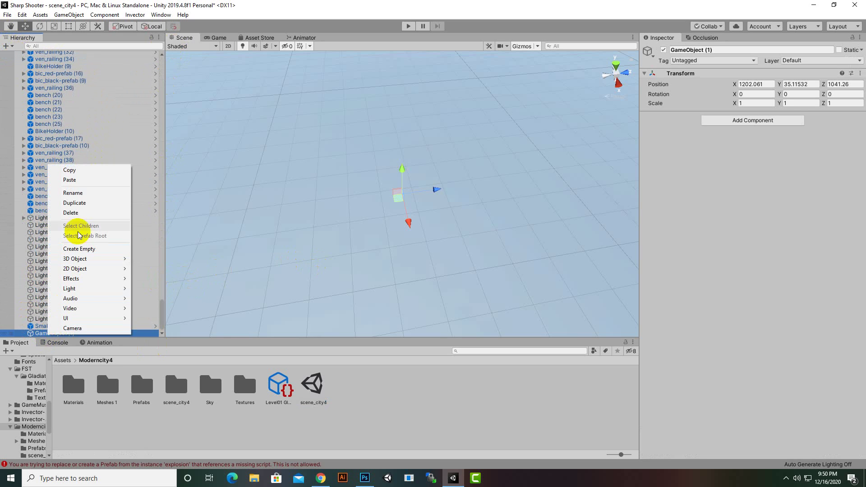
{"action": "left_click", "coordinate": [82, 194]}
{"action": "type", "text": "c"}
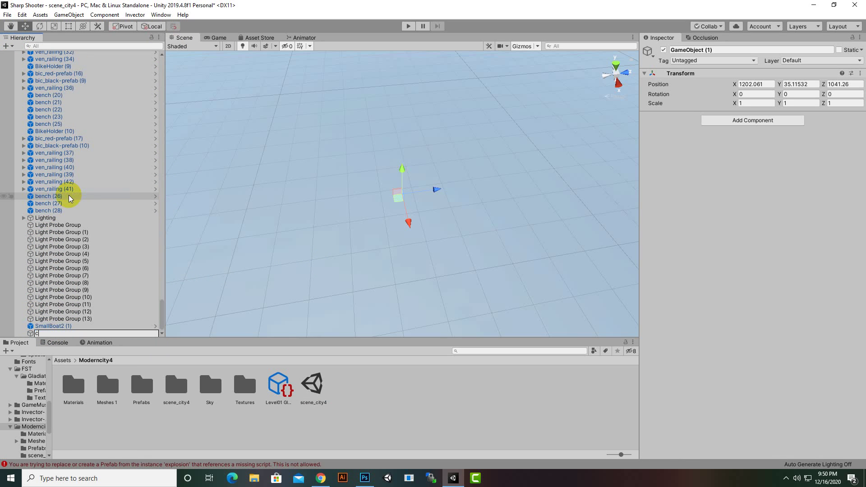
{"action": "type", "text": "CityEnvironment"}
{"action": "key", "text": "Return"}
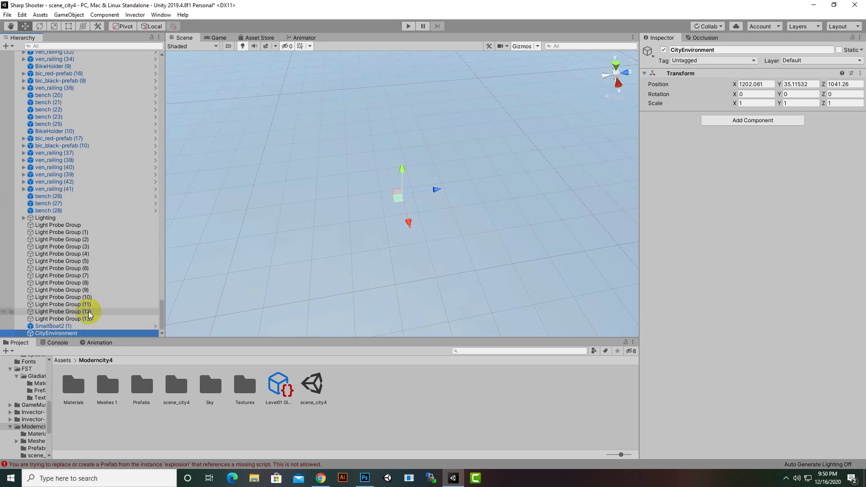
- Select every object from SmallBoat2 (1) up to the first boat and parent them all under CityEnvironment
{"action": "left_click", "coordinate": [76, 327]}
{"action": "scroll", "coordinate": [75, 324], "scroll_direction": "up", "scroll_amount": 7}
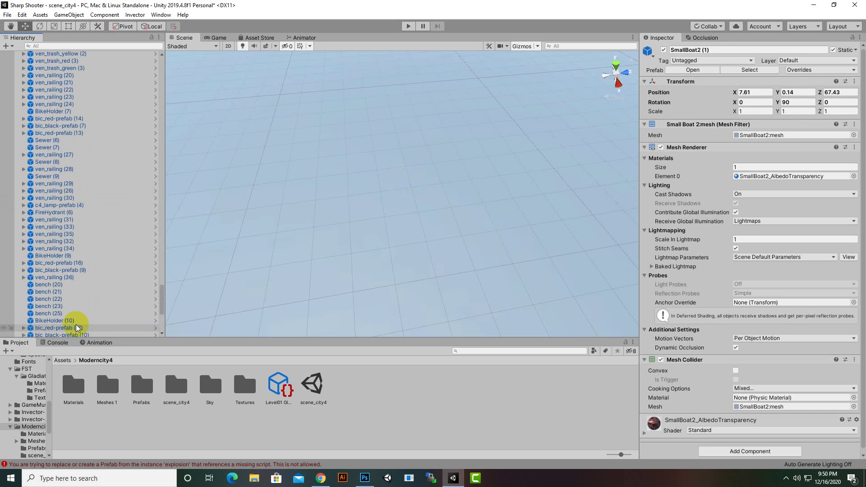
{"action": "left_click_drag", "start_coordinate": [162, 298], "coordinate": [150, 54]}
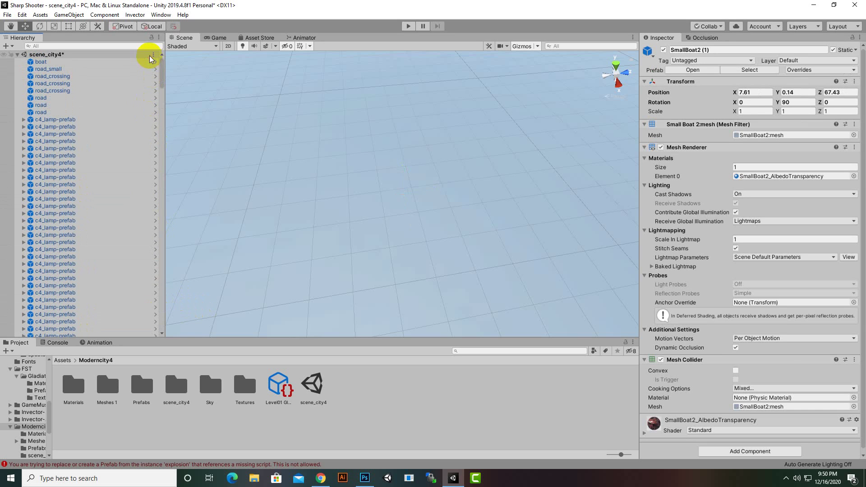
{"action": "left_click", "coordinate": [104, 62], "text": "shift"}
{"action": "scroll", "coordinate": [93, 271], "scroll_direction": "down", "scroll_amount": 20}
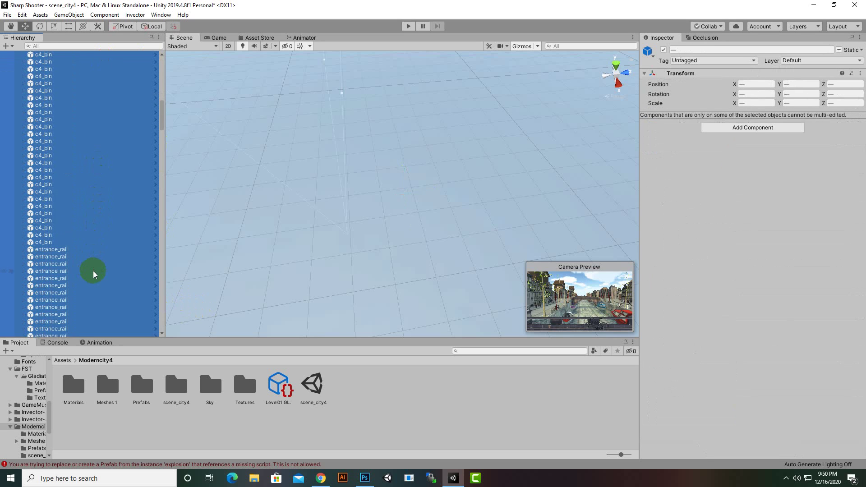
{"action": "scroll", "coordinate": [91, 271], "scroll_direction": "down", "scroll_amount": 20}
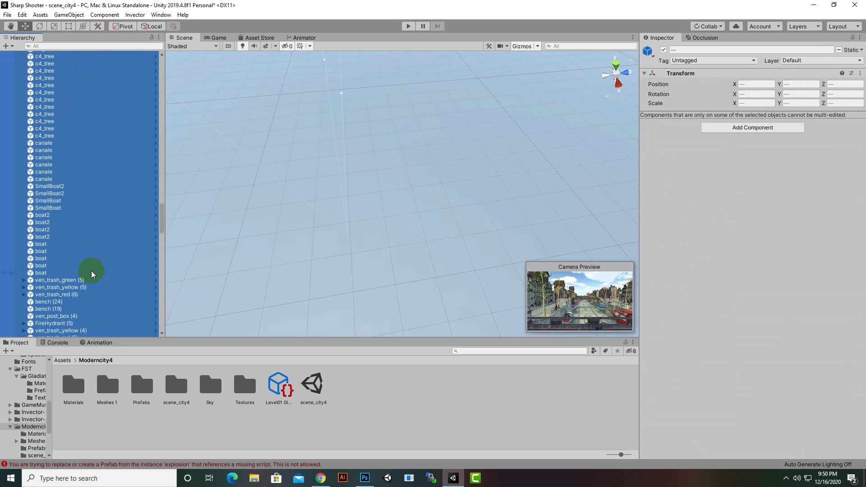
{"action": "scroll", "coordinate": [91, 269], "scroll_direction": "down", "scroll_amount": 15}
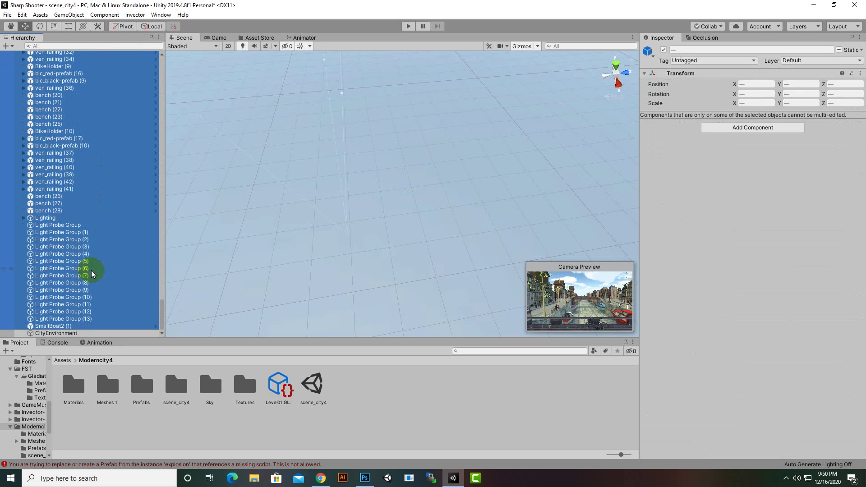
{"action": "left_click_drag", "start_coordinate": [56, 323], "coordinate": [59, 336]}
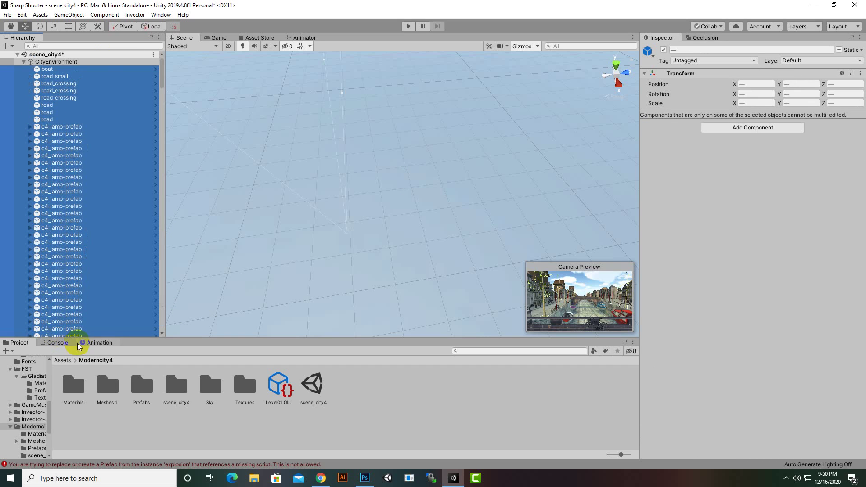
- Find the Main Camera by filtering the hierarchy for "cam", delete it, clear the filter and collapse CityEnvironment
{"action": "left_click", "coordinate": [68, 46]}
{"action": "type", "text": "cam"}
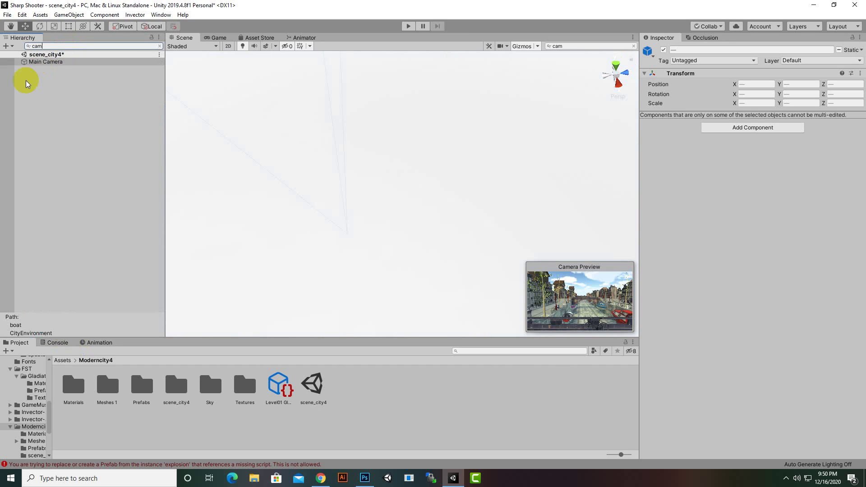
{"action": "left_click", "coordinate": [41, 62]}
{"action": "key", "text": "Delete"}
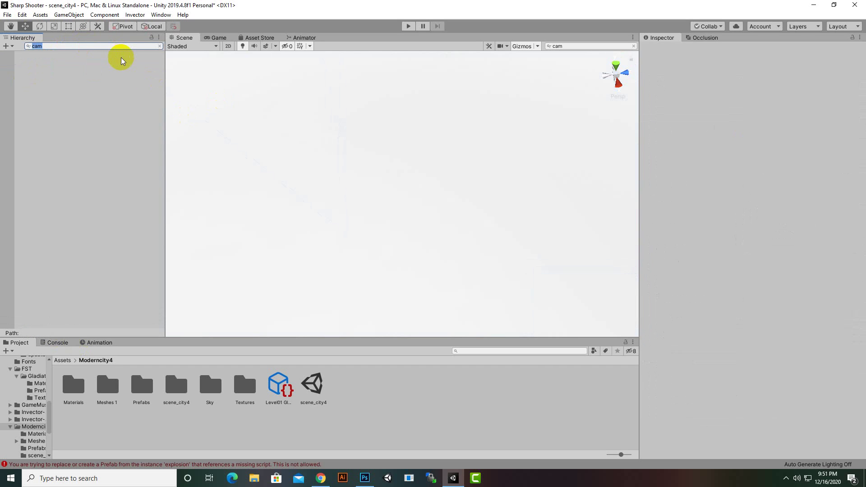
{"action": "key", "text": "BackSpace"}
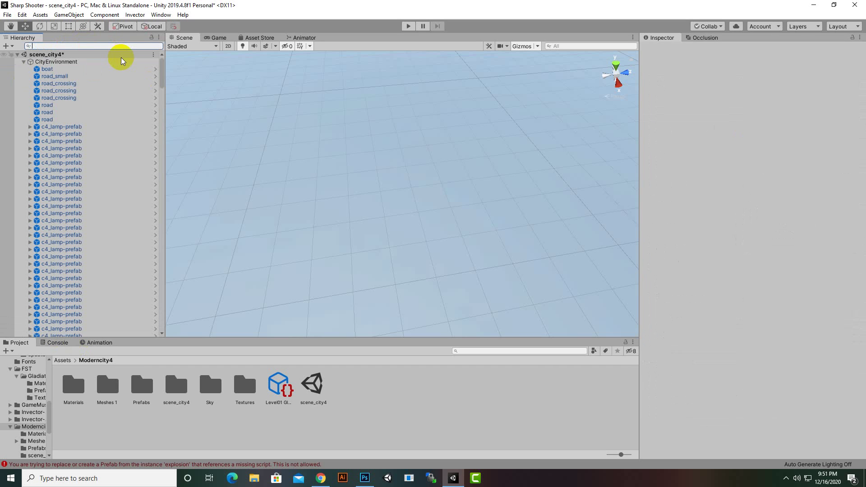
{"action": "left_click", "coordinate": [23, 62]}
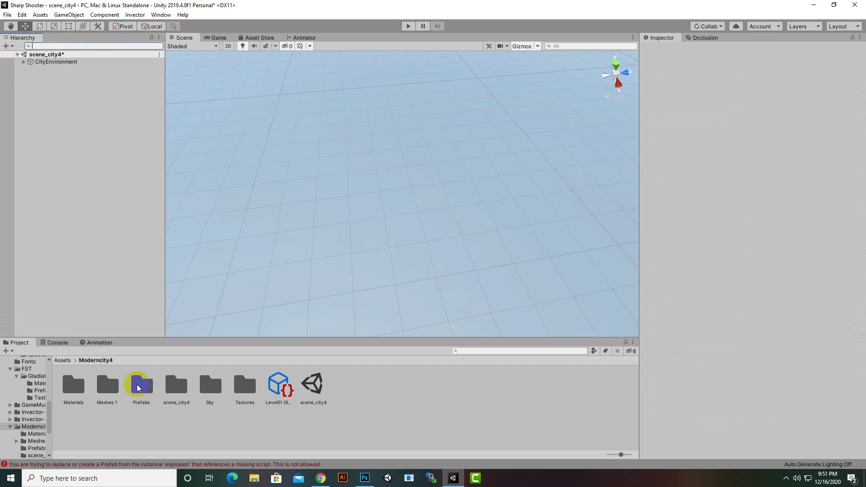
- Create a folder named Environment inside Assets/Prefebs and save CityEnvironment in it as a prefab
{"action": "left_click", "coordinate": [68, 362]}
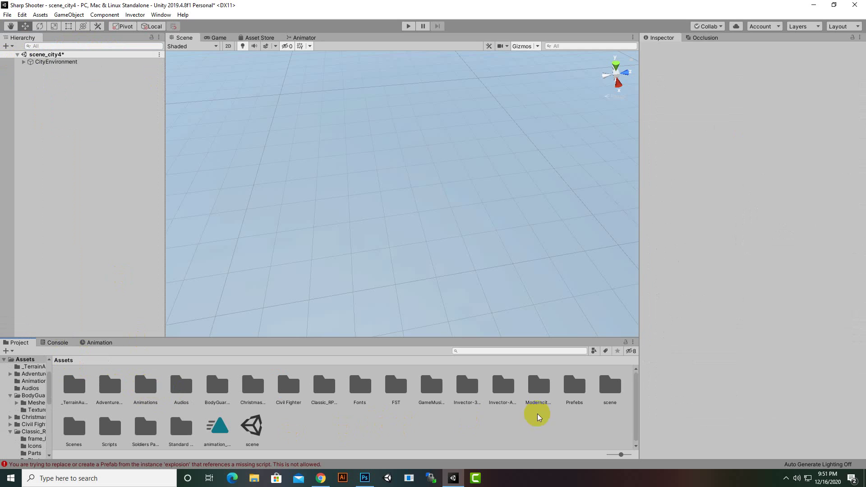
{"action": "double_click", "coordinate": [577, 384]}
{"action": "right_click", "coordinate": [175, 416]}
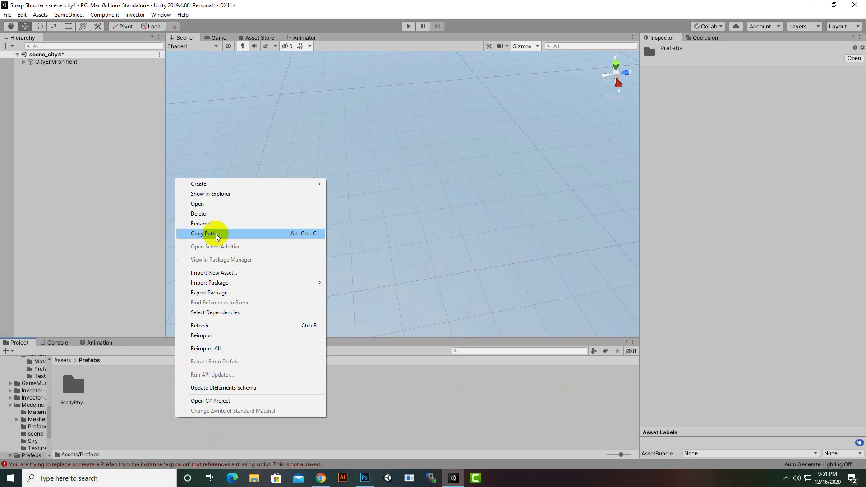
{"action": "mouse_move", "coordinate": [222, 188]}
{"action": "left_click", "coordinate": [367, 139]}
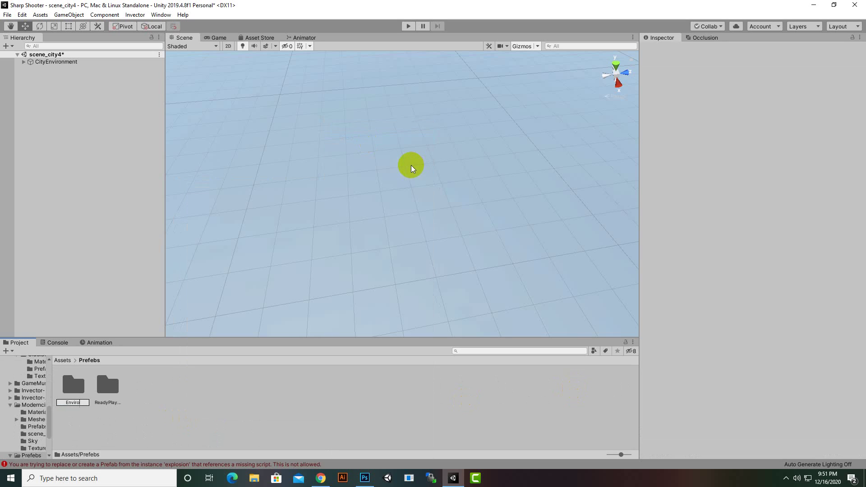
{"action": "key", "text": "Return"}
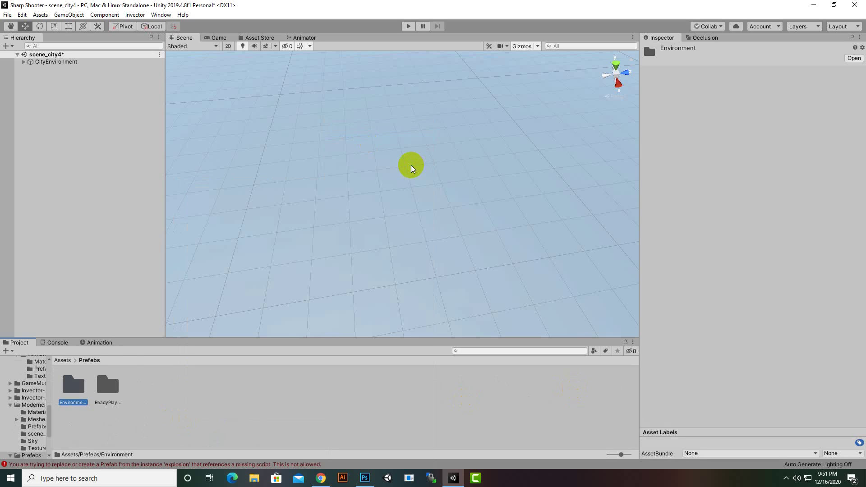
{"action": "key", "text": "Return"}
{"action": "left_click_drag", "start_coordinate": [58, 63], "coordinate": [195, 412]}
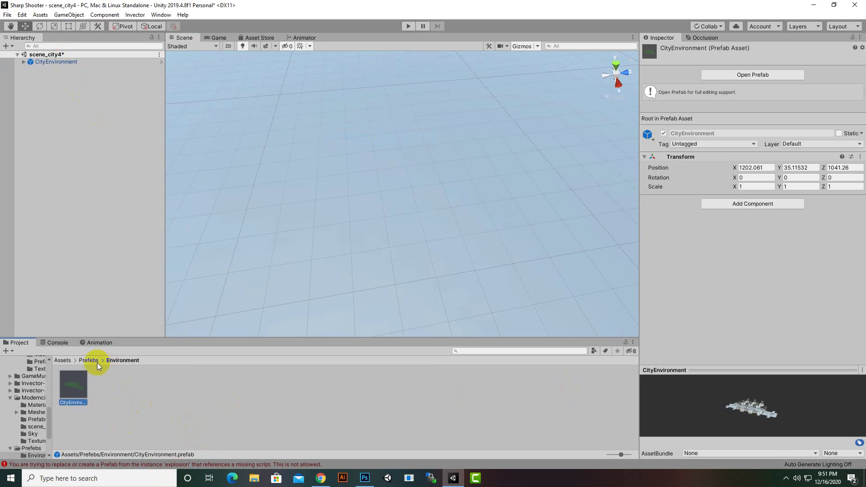
- Browse the Assets folders for other environment models, examining the Adventure 2 pack and its Ambient-Occlusion folder
{"action": "left_click", "coordinate": [60, 360]}
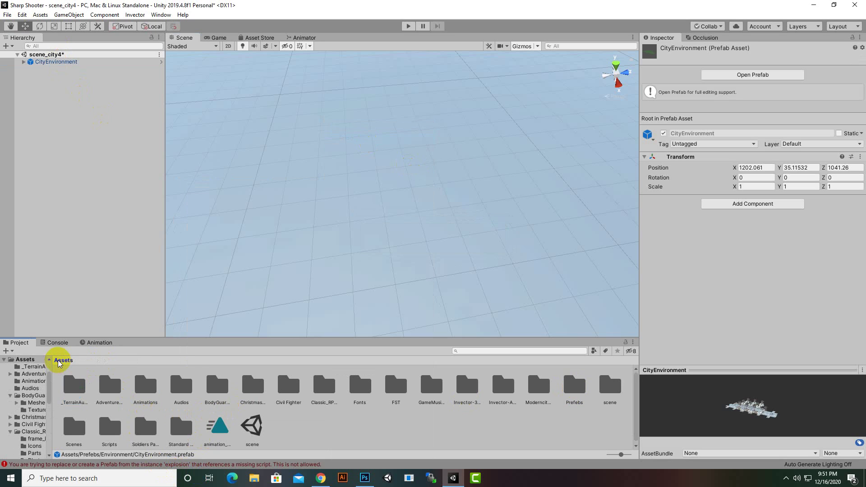
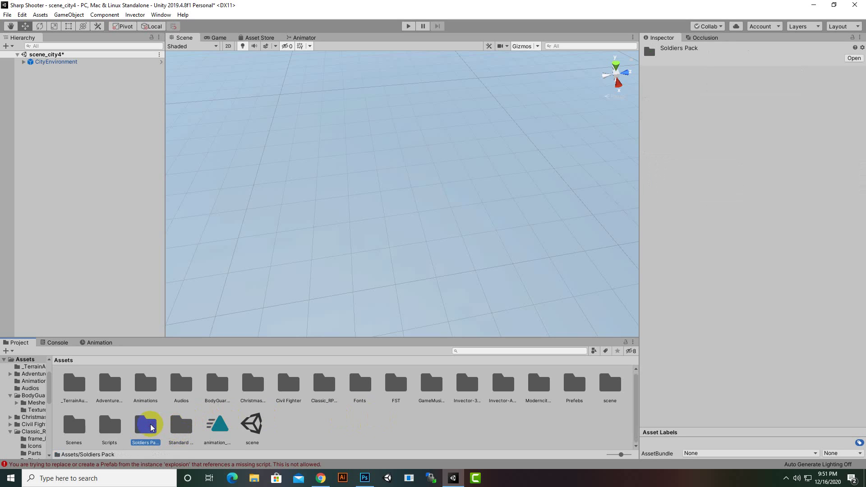
{"action": "left_click", "coordinate": [218, 384]}
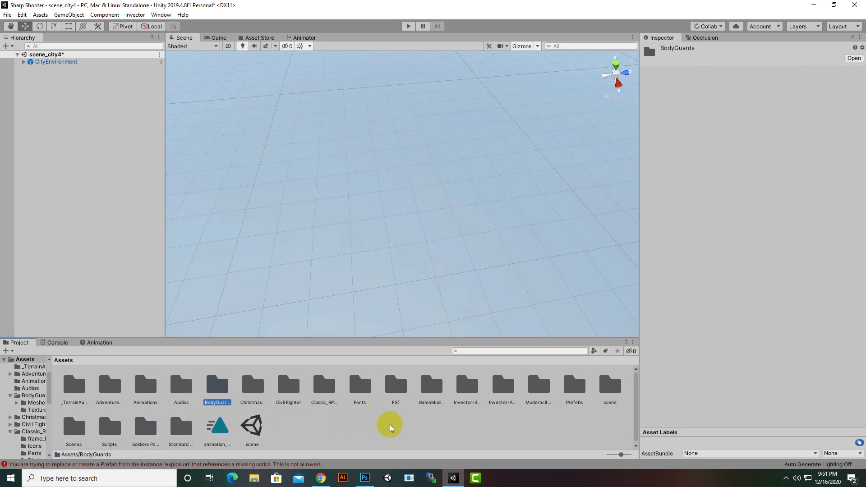
{"action": "double_click", "coordinate": [112, 389]}
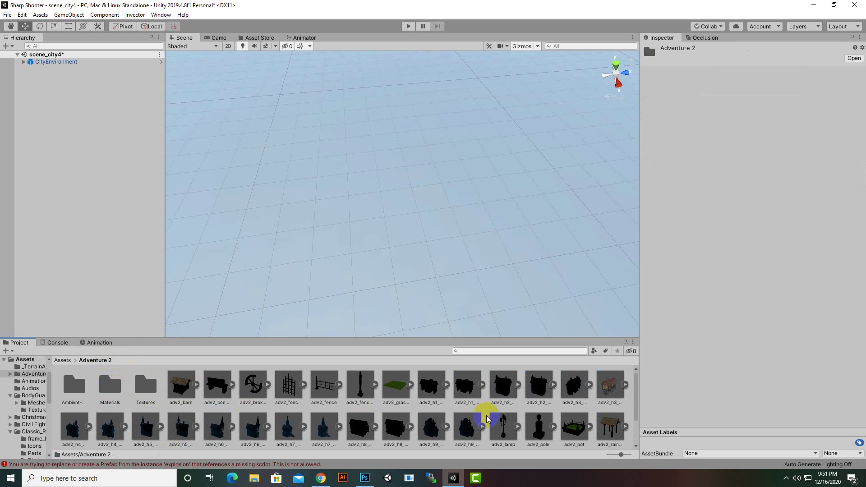
{"action": "scroll", "coordinate": [488, 426], "scroll_direction": "down", "scroll_amount": 2}
{"action": "scroll", "coordinate": [489, 428], "scroll_direction": "up", "scroll_amount": 2}
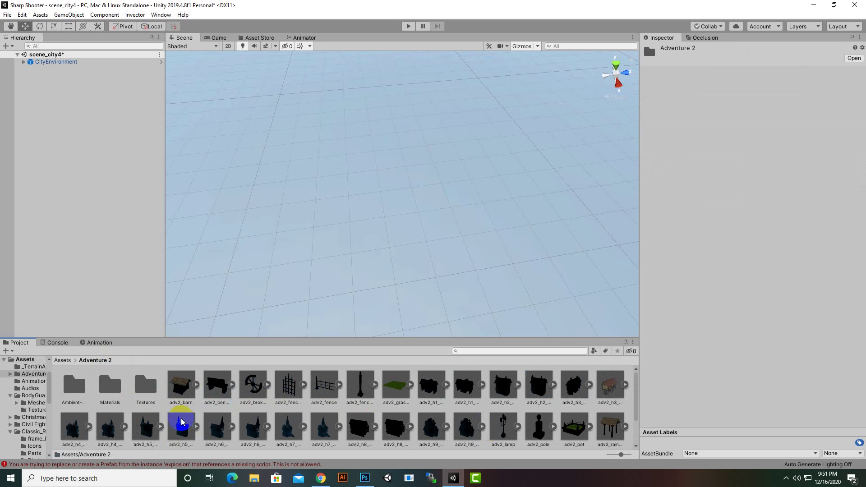
{"action": "scroll", "coordinate": [246, 406], "scroll_direction": "down", "scroll_amount": 2}
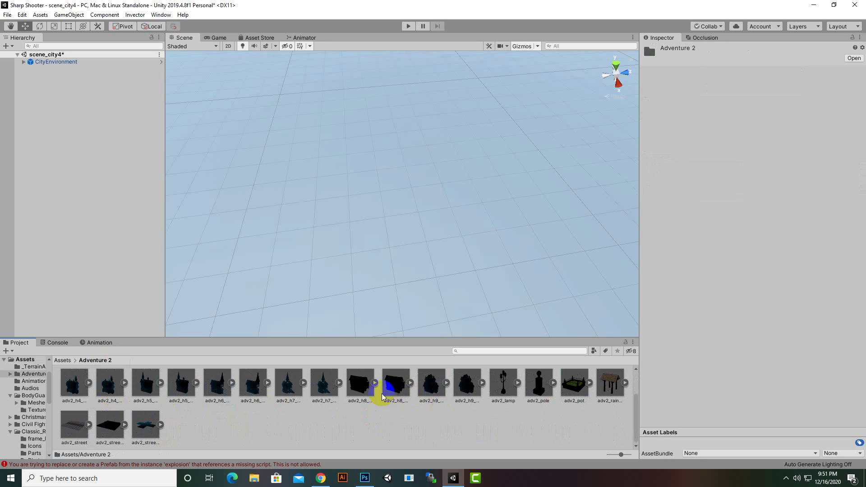
{"action": "scroll", "coordinate": [251, 416], "scroll_direction": "up", "scroll_amount": 1}
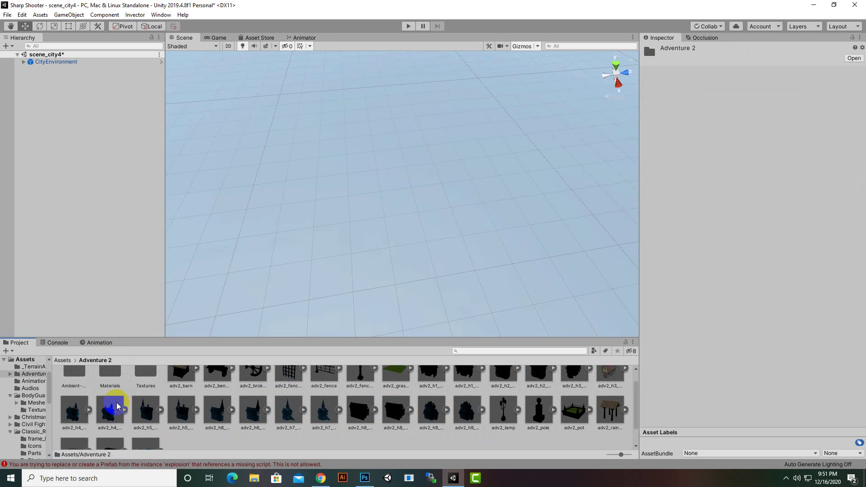
{"action": "scroll", "coordinate": [77, 383], "scroll_direction": "up", "scroll_amount": 1}
{"action": "double_click", "coordinate": [74, 379]}
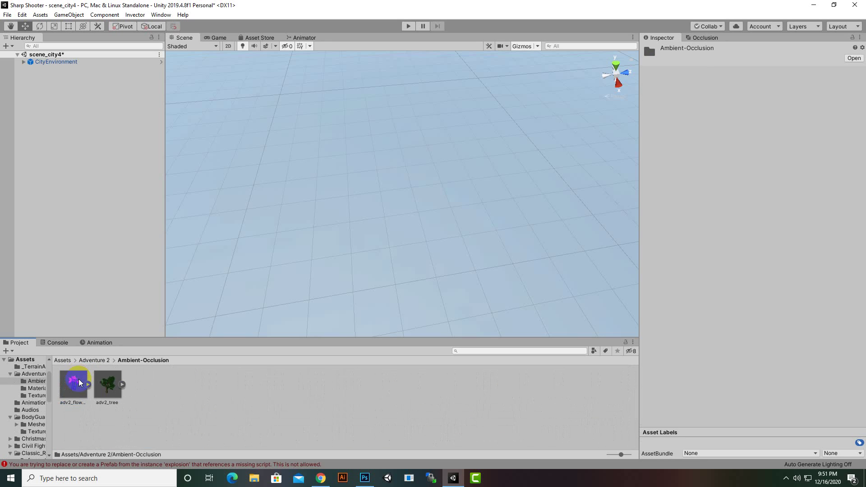
{"action": "left_click", "coordinate": [94, 360]}
{"action": "left_click", "coordinate": [63, 360]}
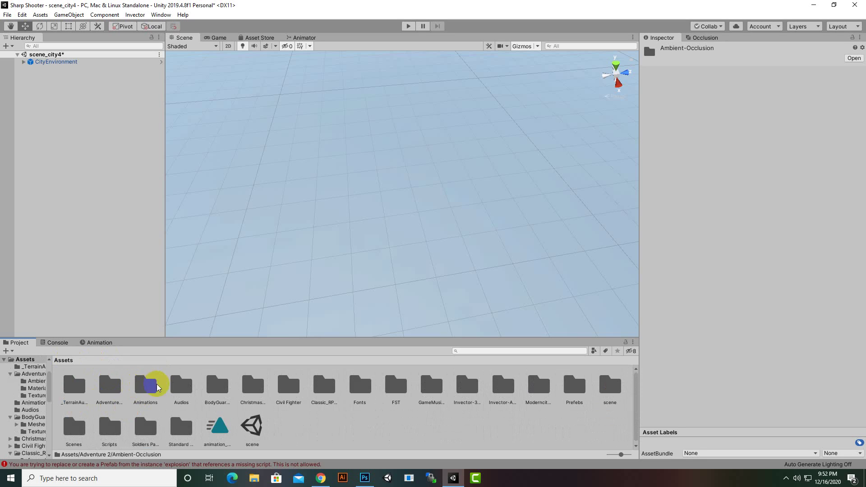
{"action": "right_click", "coordinate": [113, 389]}
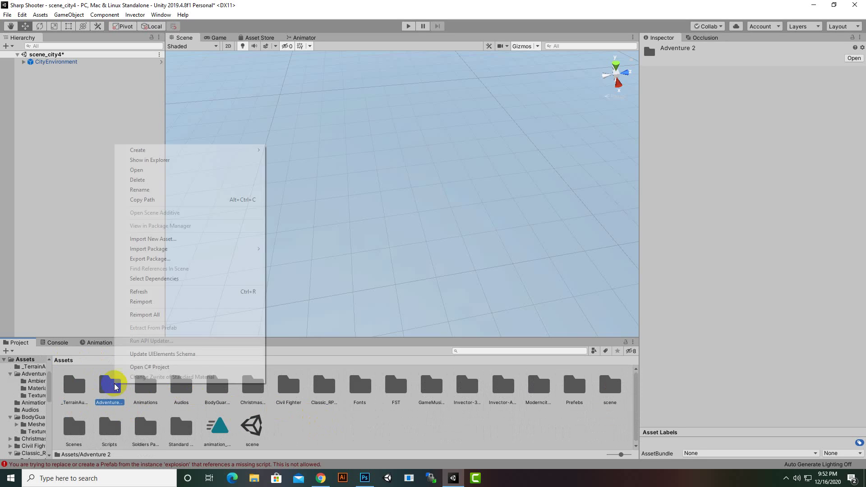
{"action": "left_click", "coordinate": [144, 397]}
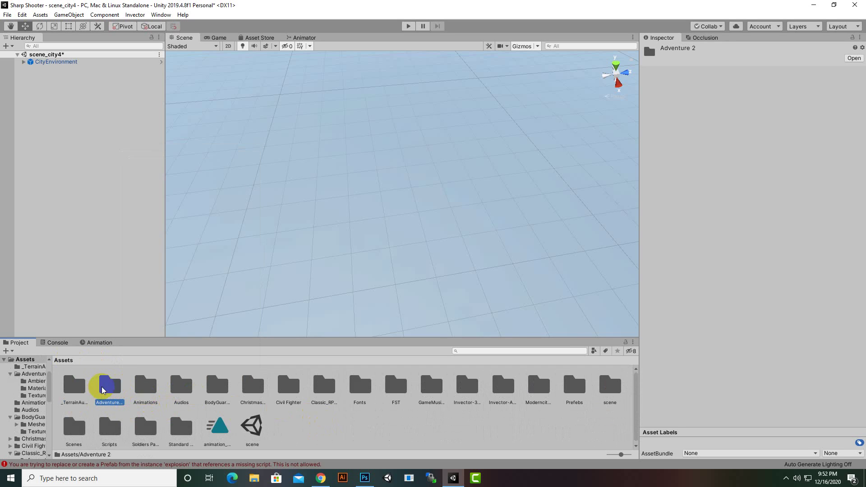
- Delete the Adventure 2 folder from the project's Assets
{"action": "right_click", "coordinate": [103, 391]}
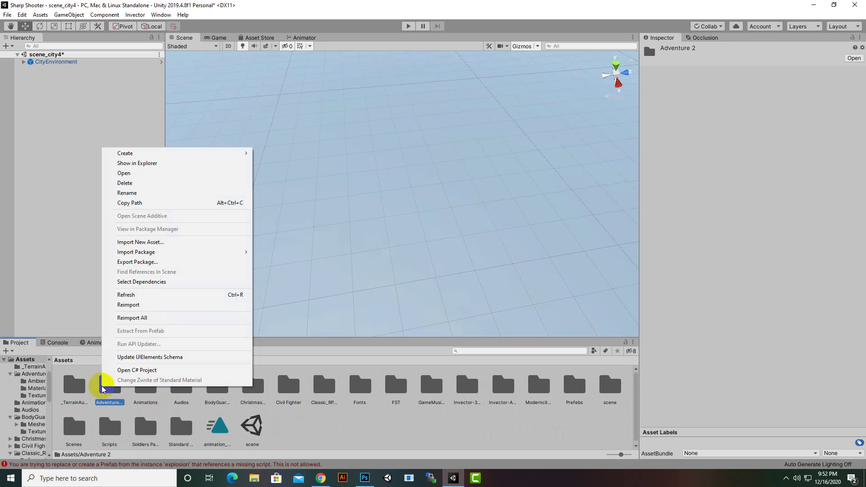
{"action": "left_click", "coordinate": [176, 181]}
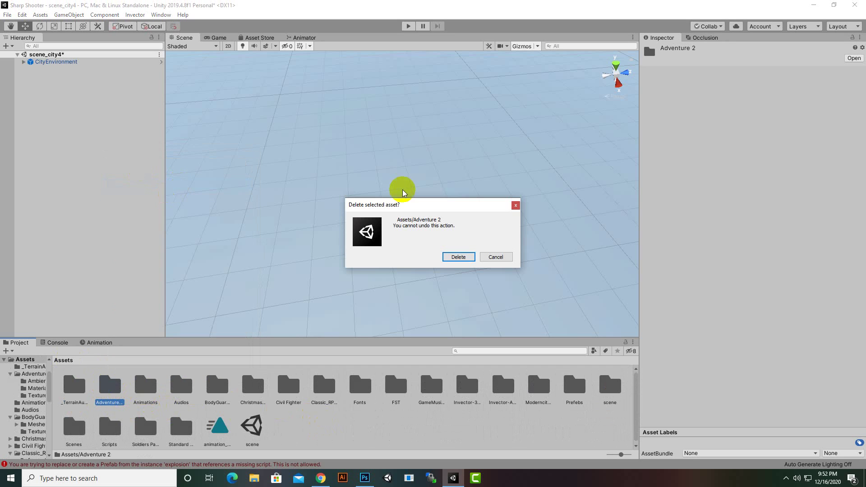
{"action": "left_click", "coordinate": [458, 257]}
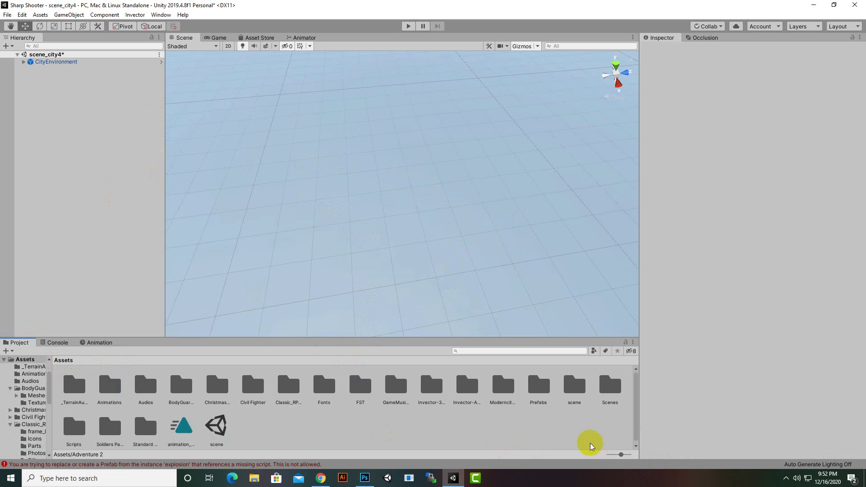
- Open the CityHunter scene from Assets/Scenes without saving the changes to scene_city4
{"action": "left_click", "coordinate": [613, 398]}
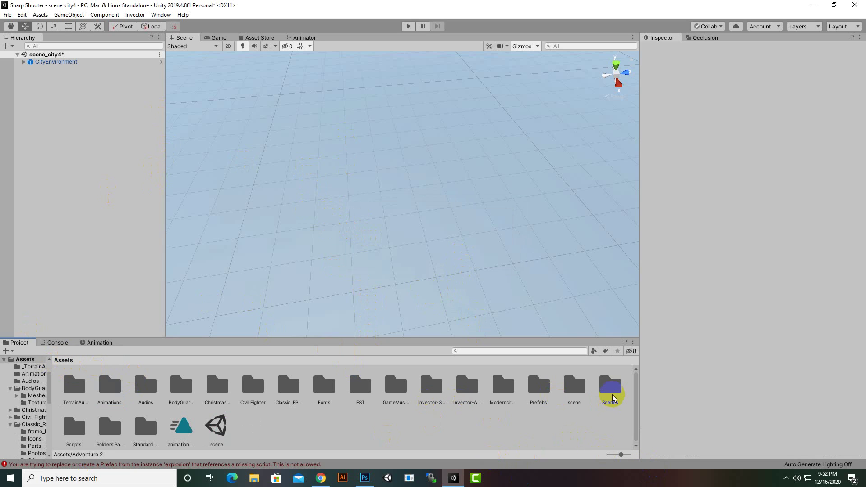
{"action": "double_click", "coordinate": [612, 398]}
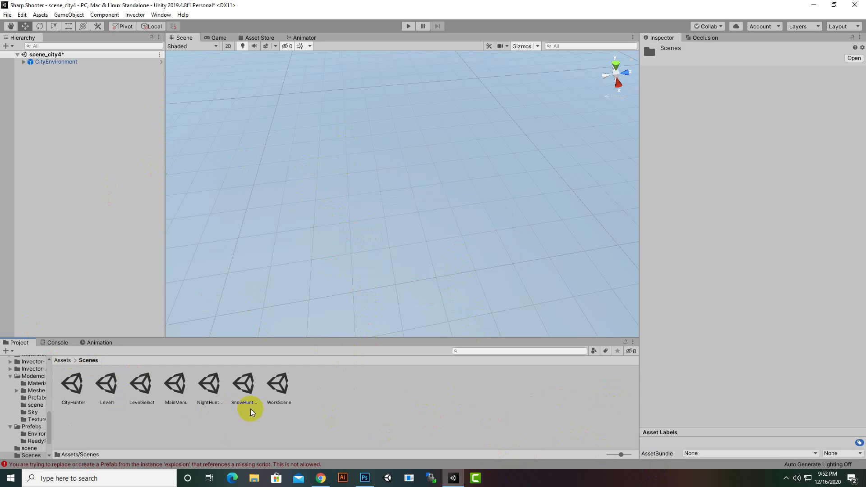
{"action": "left_click", "coordinate": [79, 388]}
{"action": "double_click", "coordinate": [80, 389]}
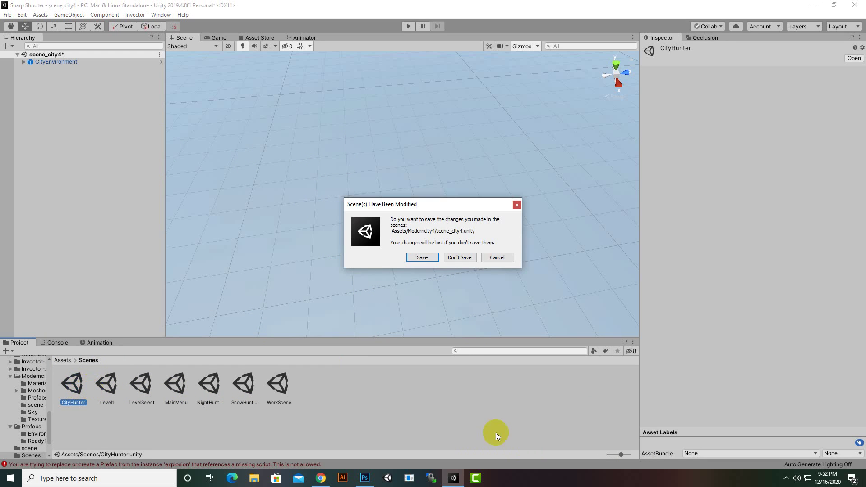
{"action": "left_click", "coordinate": [460, 258]}
{"action": "left_click", "coordinate": [786, 478]}
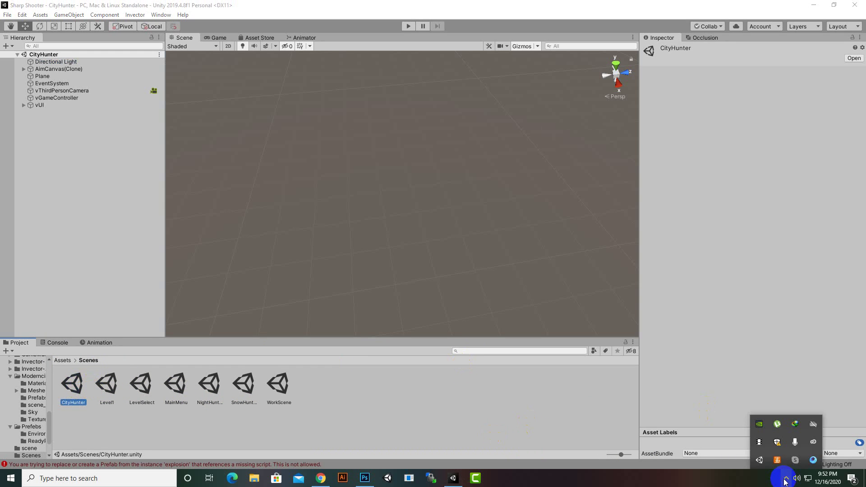
{"action": "left_click", "coordinate": [762, 447]}
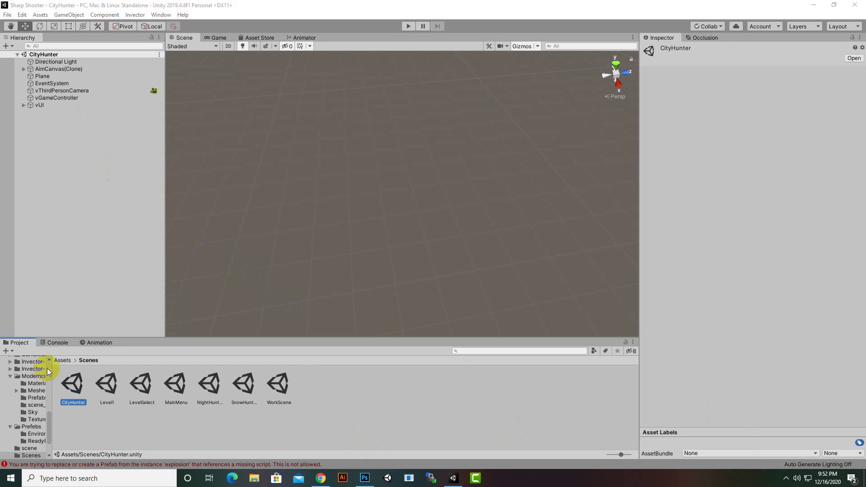
- Add the CityEnvironment prefab from Assets/Prefebs/Environment to the CityHunter scene
{"action": "left_click", "coordinate": [279, 396]}
{"action": "left_click", "coordinate": [62, 360]}
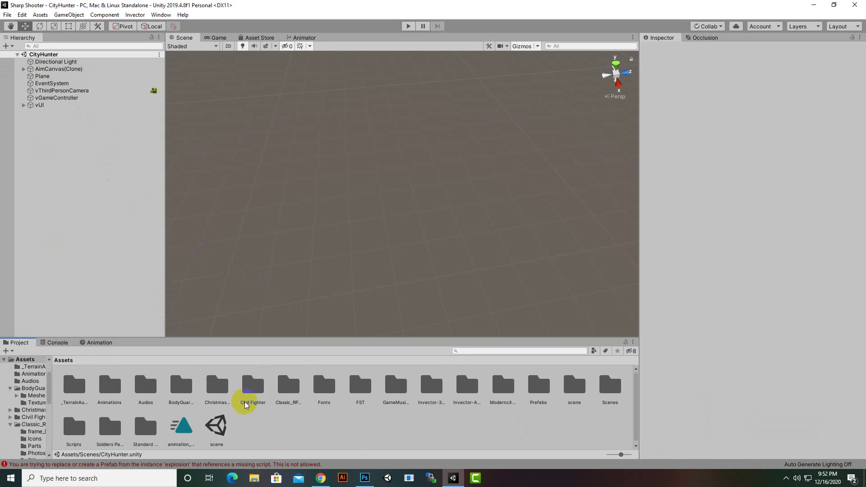
{"action": "left_click", "coordinate": [532, 389]}
{"action": "double_click", "coordinate": [532, 389]}
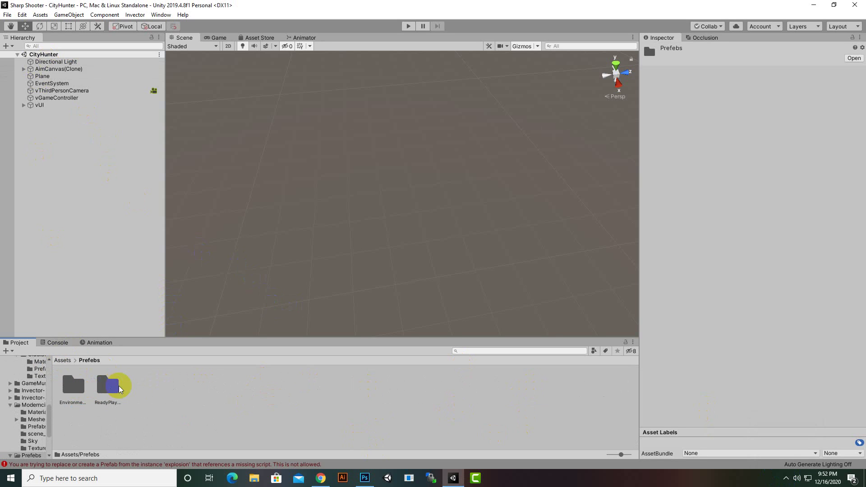
{"action": "double_click", "coordinate": [67, 388]}
{"action": "left_click_drag", "start_coordinate": [72, 384], "coordinate": [95, 183]}
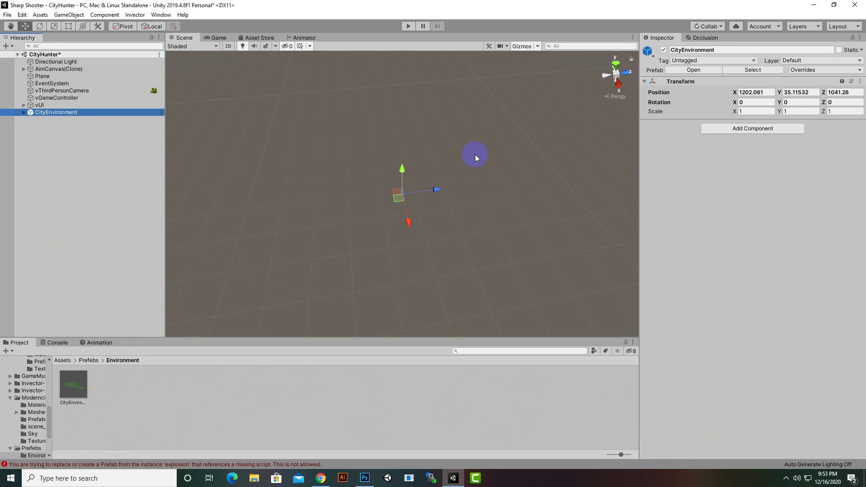
- Examine the placed city environment from several sides, including the streets, houses, canal and boats
{"action": "left_click", "coordinate": [427, 210]}
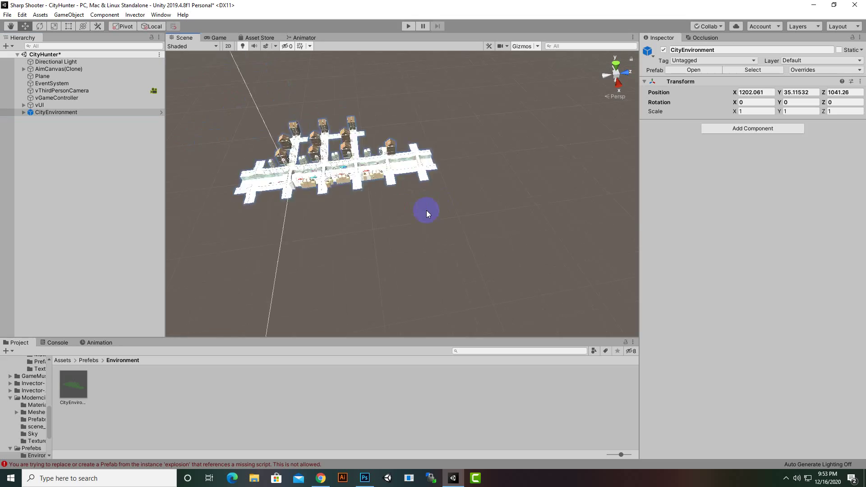
{"action": "scroll", "coordinate": [405, 220], "scroll_direction": "up", "scroll_amount": 10}
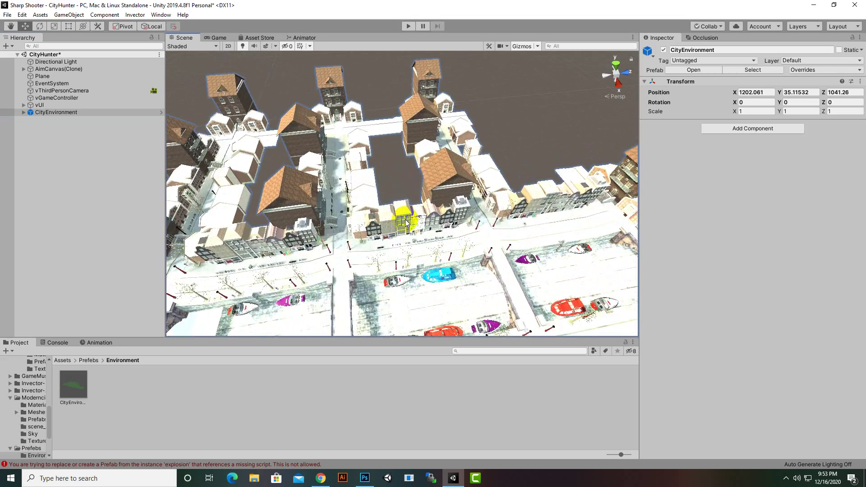
{"action": "middle_click_drag", "start_coordinate": [421, 212], "coordinate": [541, 127]}
{"action": "left_click", "coordinate": [379, 250]}
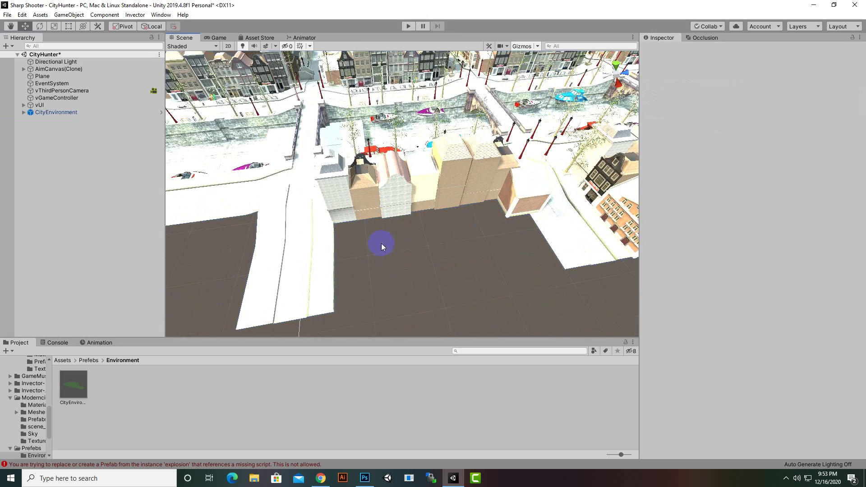
{"action": "scroll", "coordinate": [383, 242], "scroll_direction": "down", "scroll_amount": 6}
{"action": "scroll", "coordinate": [397, 262], "scroll_direction": "up", "scroll_amount": 3}
{"action": "right_click_drag", "start_coordinate": [387, 245], "coordinate": [421, 184]}
{"action": "scroll", "coordinate": [418, 188], "scroll_direction": "up", "scroll_amount": 4}
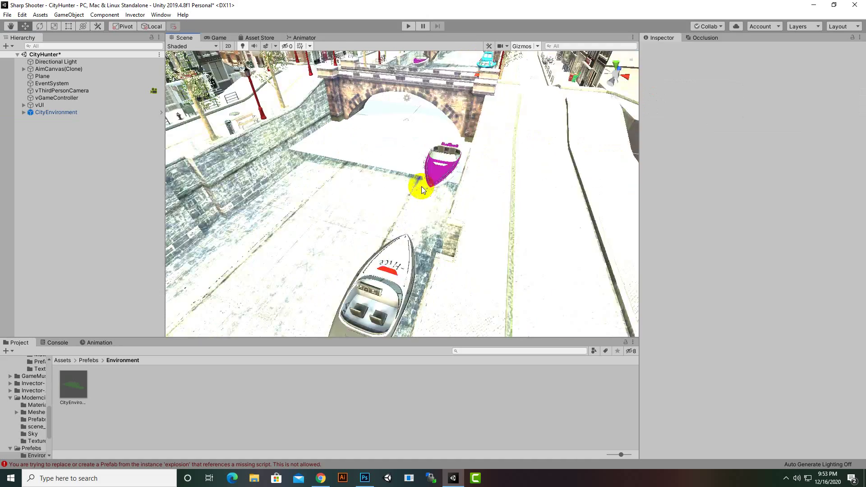
{"action": "scroll", "coordinate": [427, 188], "scroll_direction": "down", "scroll_amount": 4}
{"action": "scroll", "coordinate": [427, 188], "scroll_direction": "down", "scroll_amount": 5}
{"action": "right_click_drag", "start_coordinate": [538, 212], "coordinate": [279, 208]}
- Delete the CityEnvironment instance from the CityHunter scene
{"action": "left_click", "coordinate": [47, 113]}
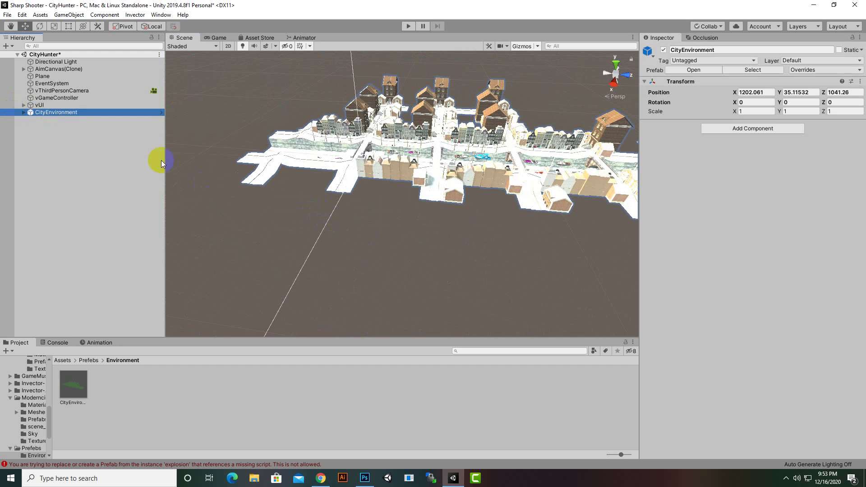
{"action": "scroll", "coordinate": [426, 212], "scroll_direction": "up", "scroll_amount": 3}
{"action": "scroll", "coordinate": [427, 218], "scroll_direction": "down", "scroll_amount": 2}
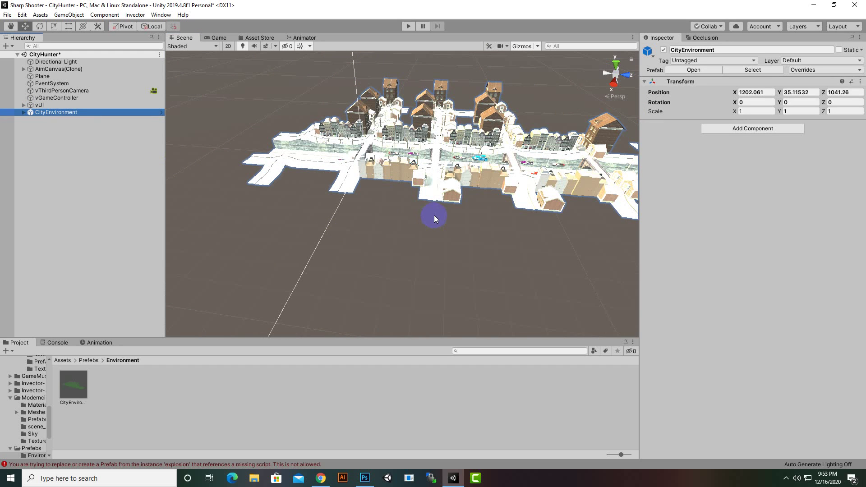
{"action": "key", "text": "Delete"}
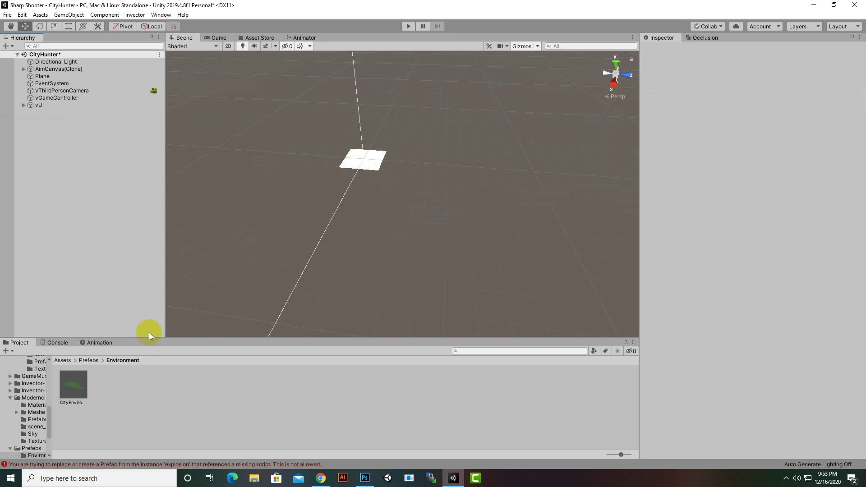
{"action": "left_click", "coordinate": [79, 380]}
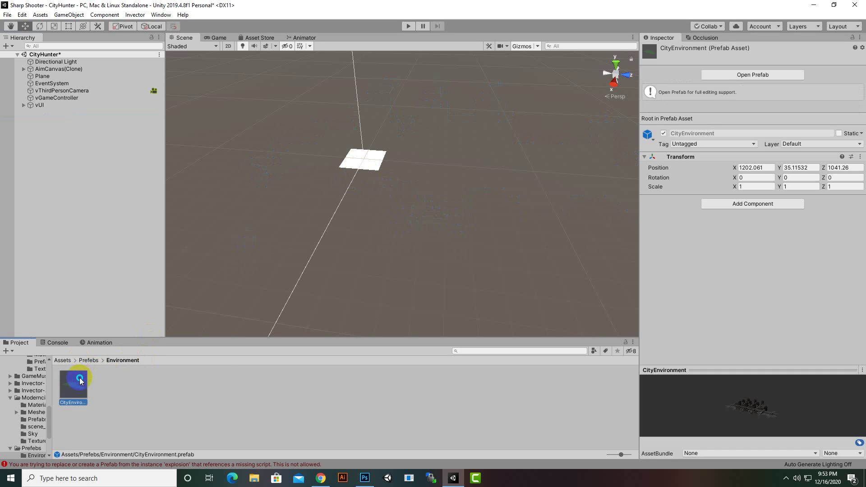
{"action": "right_click", "coordinate": [80, 381]}
{"action": "left_click", "coordinate": [74, 359]}
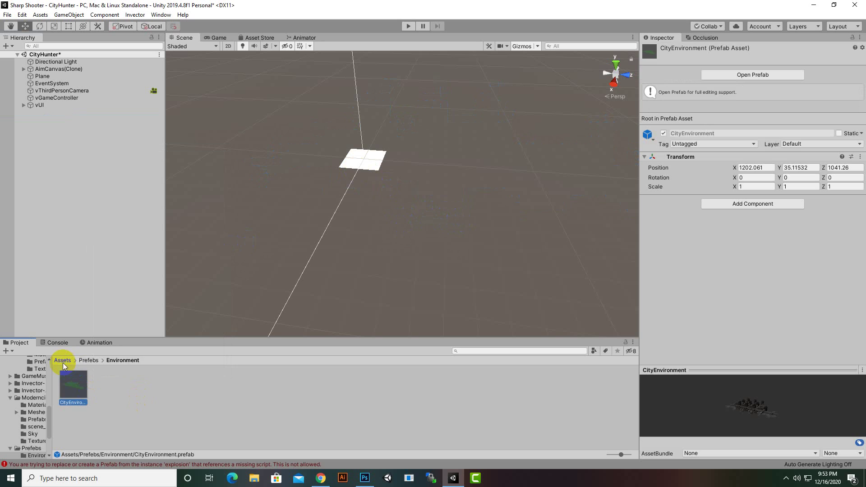
- Inspect the components of AimCanvas(Clone) and open the Assets/Prefebs folder
{"action": "left_click", "coordinate": [63, 361]}
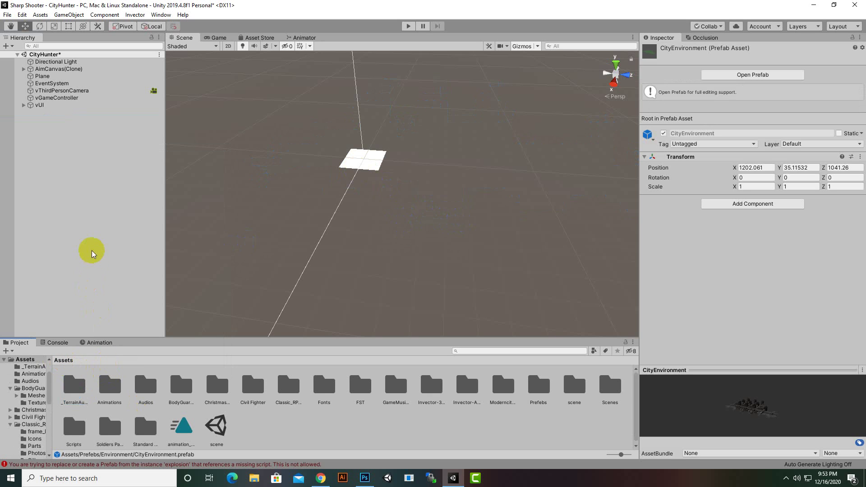
{"action": "left_click", "coordinate": [56, 68]}
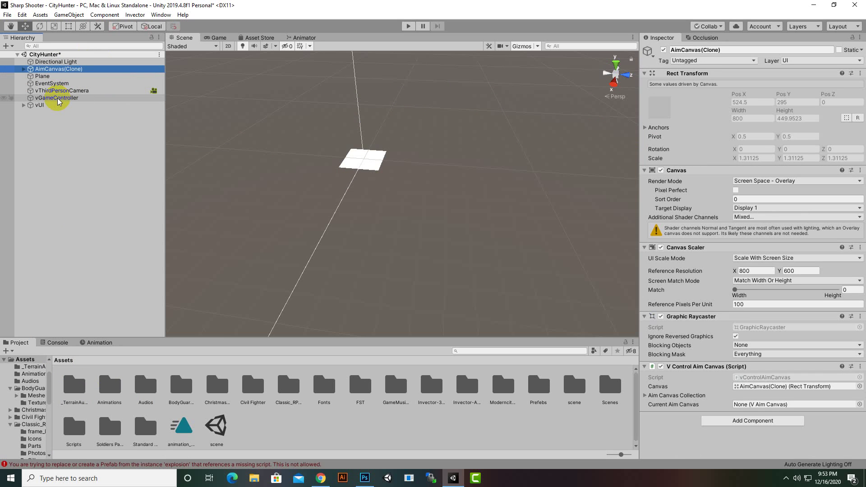
{"action": "double_click", "coordinate": [547, 389]}
{"action": "left_click", "coordinate": [50, 69]}
{"action": "left_click", "coordinate": [59, 89]}
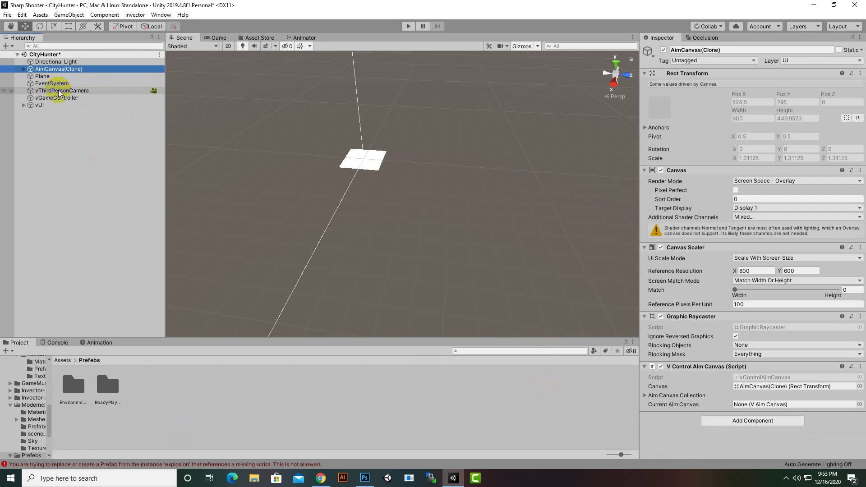
- Try to save vUI, vGameController, vThirdPersonCamera, AimCanvas(Clone) and EventSystem together as prefabs in Assets/Prefebs
{"action": "left_click", "coordinate": [44, 105]}
{"action": "left_click", "coordinate": [44, 105]}
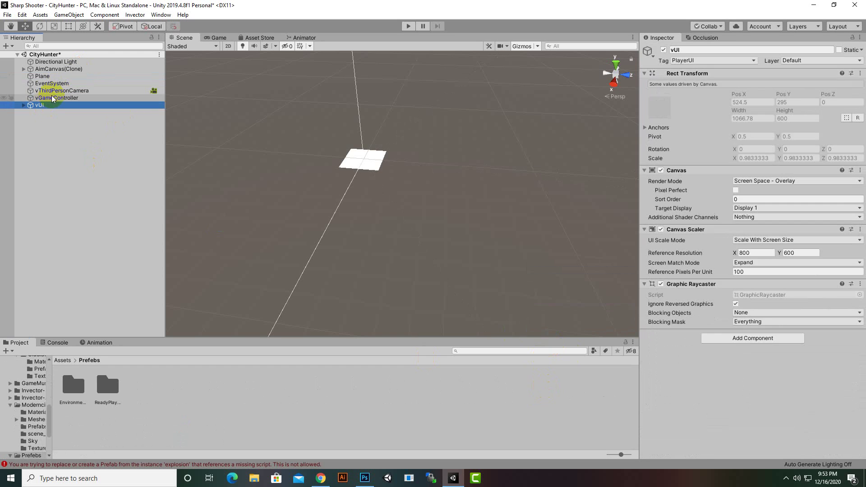
{"action": "left_click", "coordinate": [50, 98], "text": "ctrl"}
{"action": "left_click", "coordinate": [52, 91], "text": "ctrl"}
{"action": "left_click", "coordinate": [56, 70], "text": "ctrl"}
{"action": "left_click", "coordinate": [70, 98]}
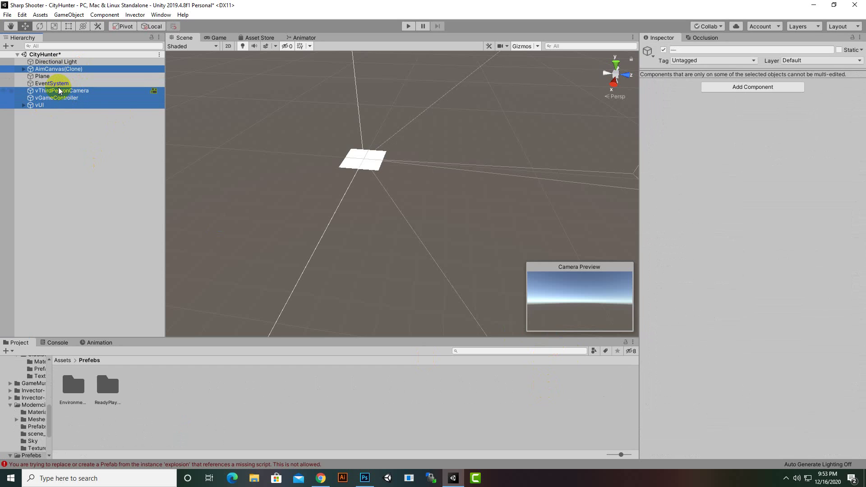
{"action": "left_click", "coordinate": [59, 84], "text": "ctrl"}
{"action": "mouse_move", "coordinate": [61, 97]}
{"action": "left_mouse_down"}
{"action": "mouse_move", "coordinate": [64, 53]}
{"action": "mouse_move", "coordinate": [60, 101]}
{"action": "mouse_move", "coordinate": [64, 93]}
{"action": "mouse_move", "coordinate": [218, 405]}
{"action": "left_mouse_up"}
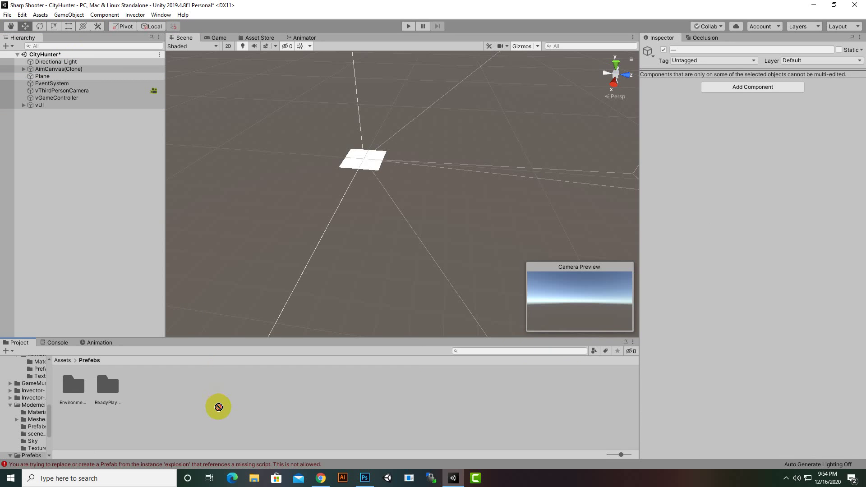
- Save vUI and vGameController individually as prefabs in Assets/Prefebs
{"action": "left_click", "coordinate": [38, 105]}
{"action": "left_click_drag", "start_coordinate": [39, 107], "coordinate": [174, 401]}
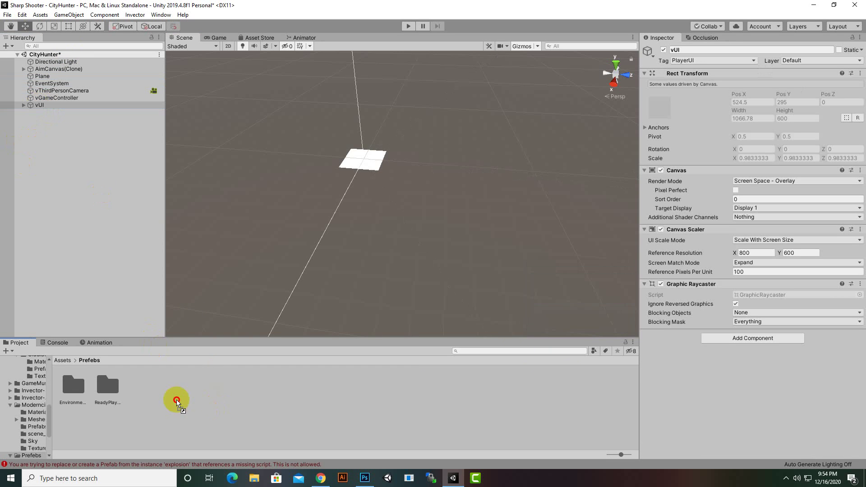
{"action": "left_click_drag", "start_coordinate": [60, 104], "coordinate": [255, 397]}
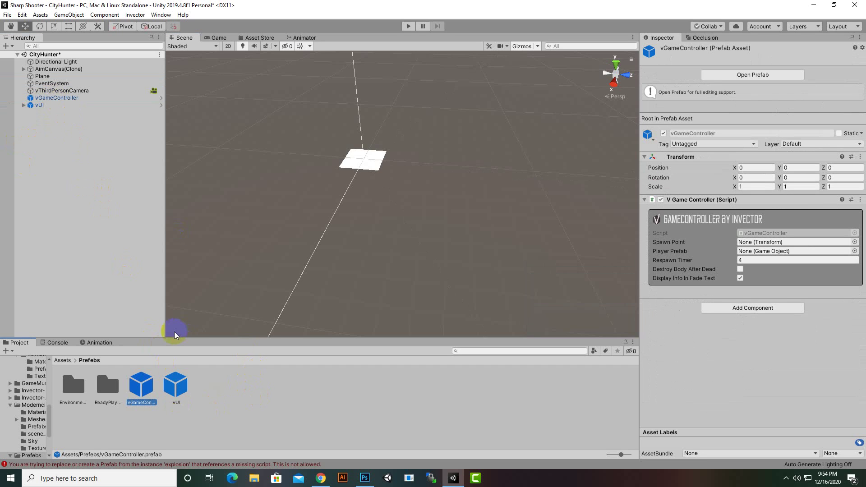
- Delete the vGameController prefab asset and its object in the CityHunter scene
{"action": "right_click", "coordinate": [151, 387]}
{"action": "left_click", "coordinate": [190, 185]}
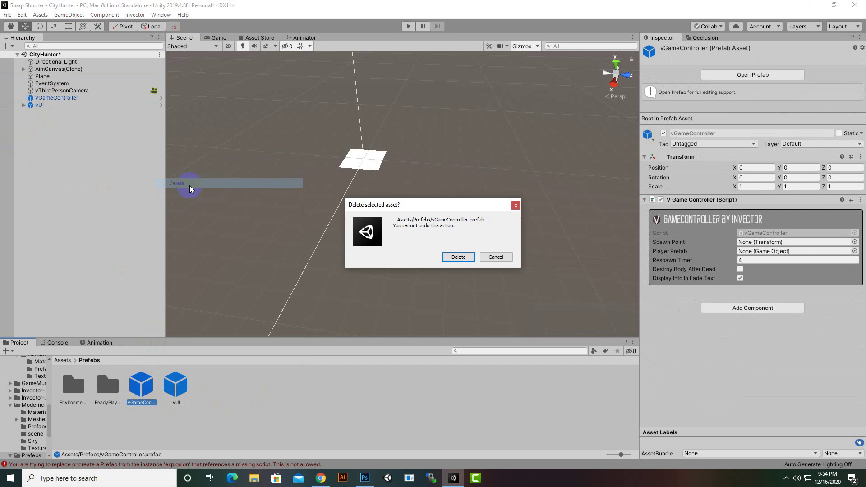
{"action": "left_click", "coordinate": [458, 258]}
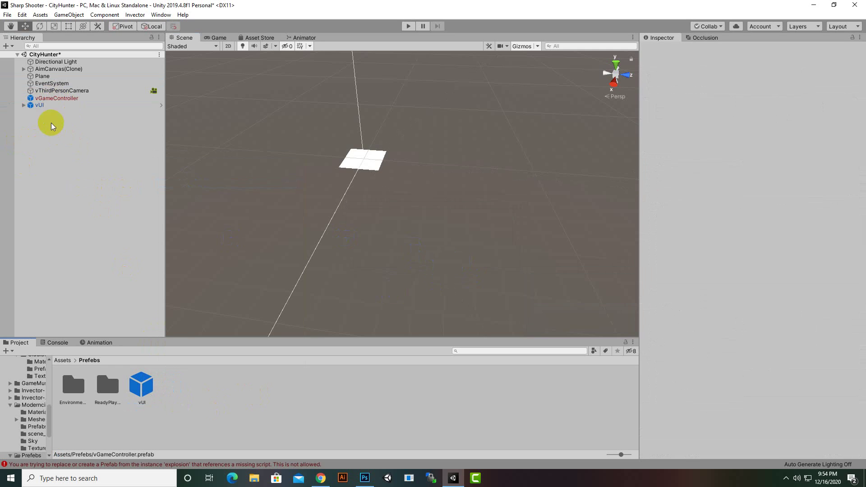
{"action": "left_click", "coordinate": [47, 98]}
{"action": "key", "text": "Delete"}
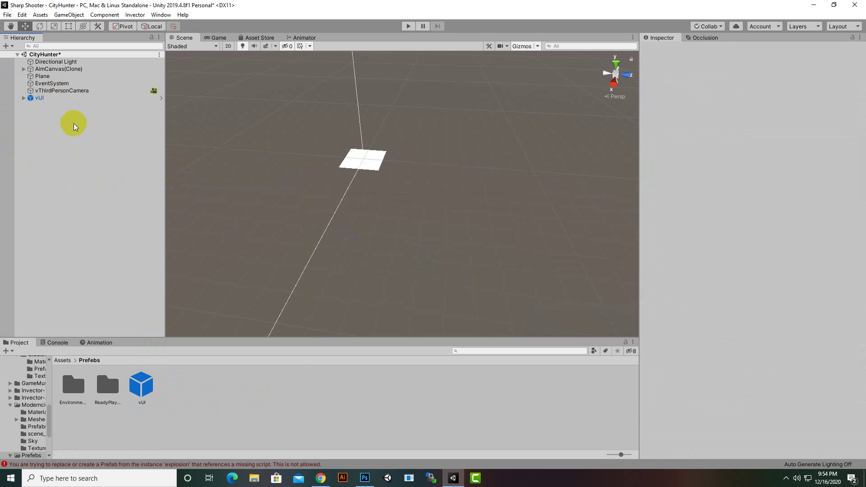
- Save vThirdPersonCamera, AimCanvas(Clone) and EventSystem as separate prefabs in Assets/Prefebs
{"action": "left_click_drag", "start_coordinate": [60, 90], "coordinate": [228, 404]}
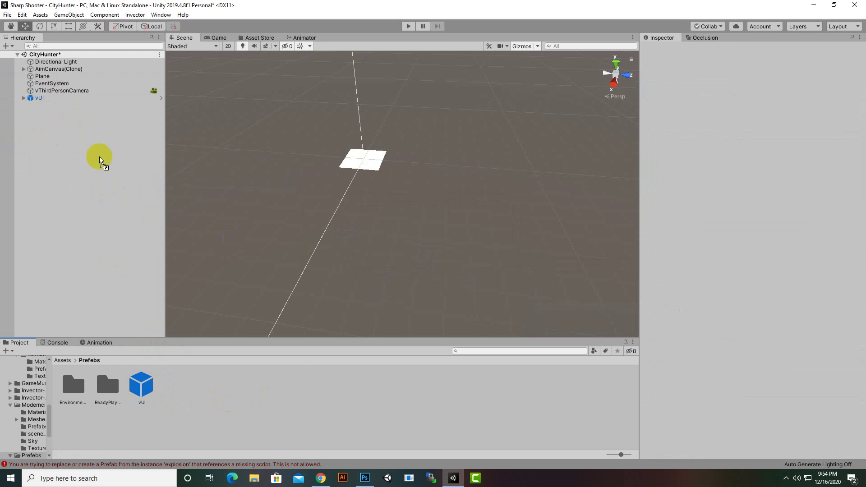
{"action": "left_click", "coordinate": [58, 91]}
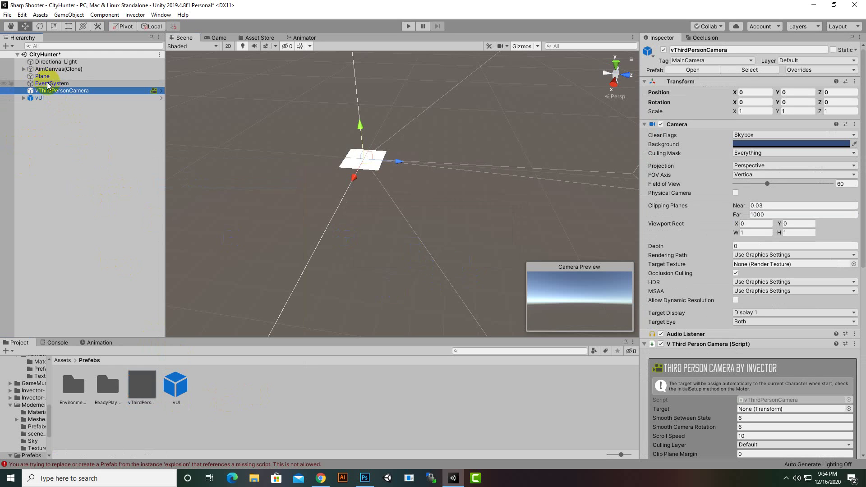
{"action": "left_click_drag", "start_coordinate": [48, 85], "coordinate": [111, 248]}
{"action": "left_click", "coordinate": [57, 84]}
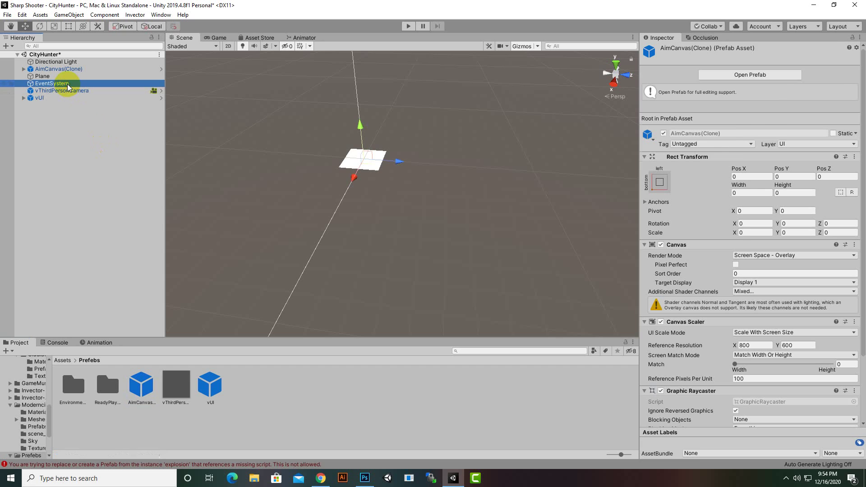
{"action": "left_click_drag", "start_coordinate": [57, 86], "coordinate": [300, 387]}
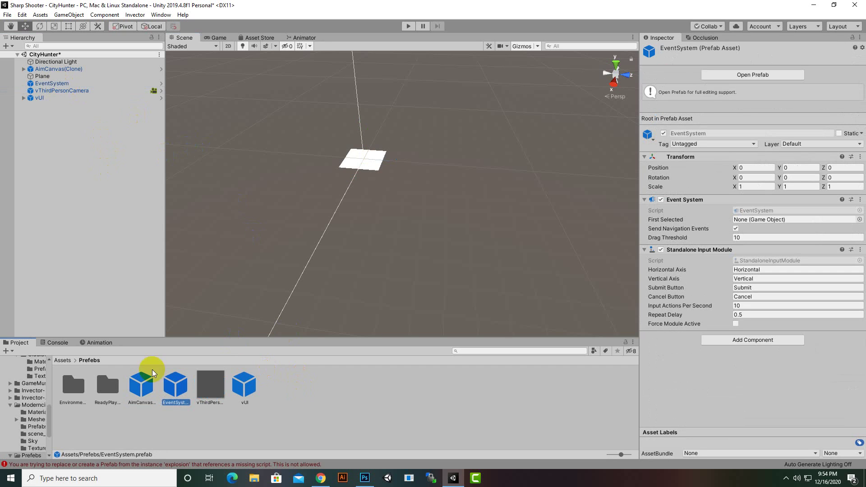
- Look through the Moderncity4 asset folder
{"action": "left_click", "coordinate": [62, 360]}
{"action": "left_click", "coordinate": [609, 386]}
{"action": "left_click", "coordinate": [501, 393]}
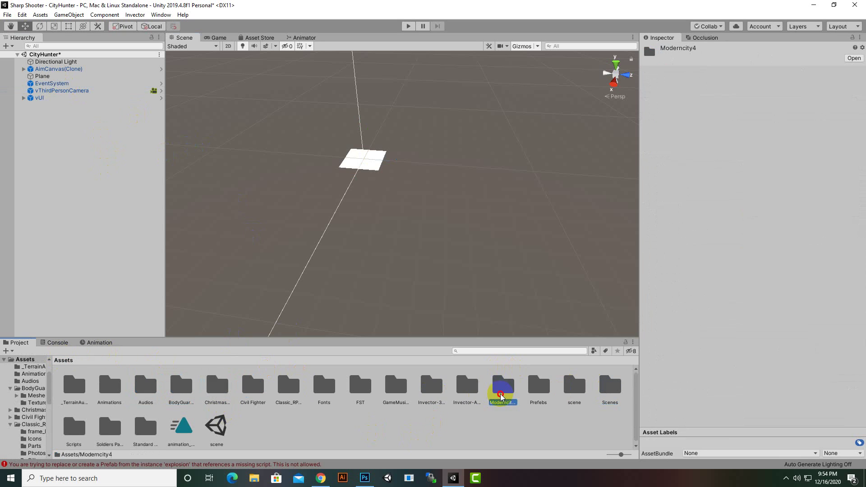
{"action": "double_click", "coordinate": [501, 397]}
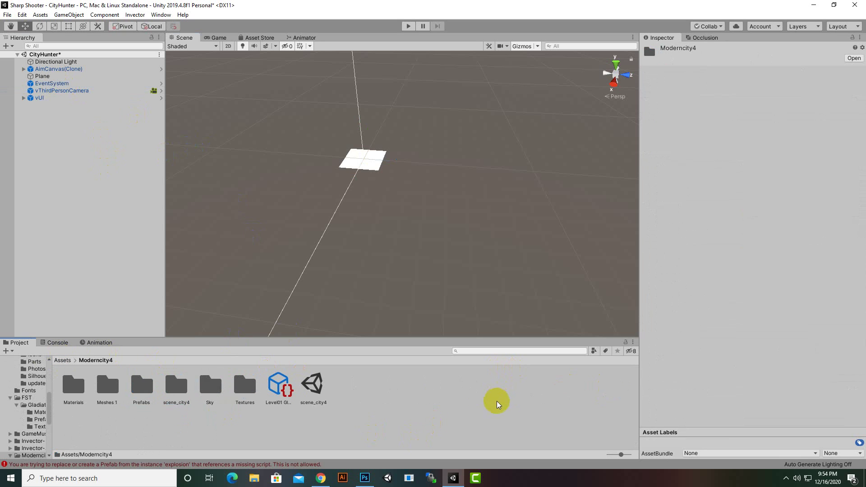
{"action": "left_click", "coordinate": [58, 361]}
- Delete the NightHunter and SnowHunter scene assets from Assets/Scenes
{"action": "left_click", "coordinate": [574, 385]}
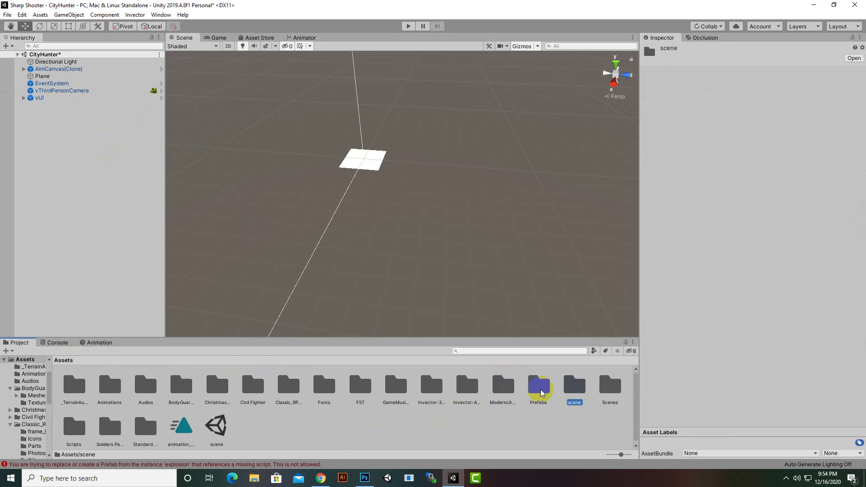
{"action": "double_click", "coordinate": [607, 387]}
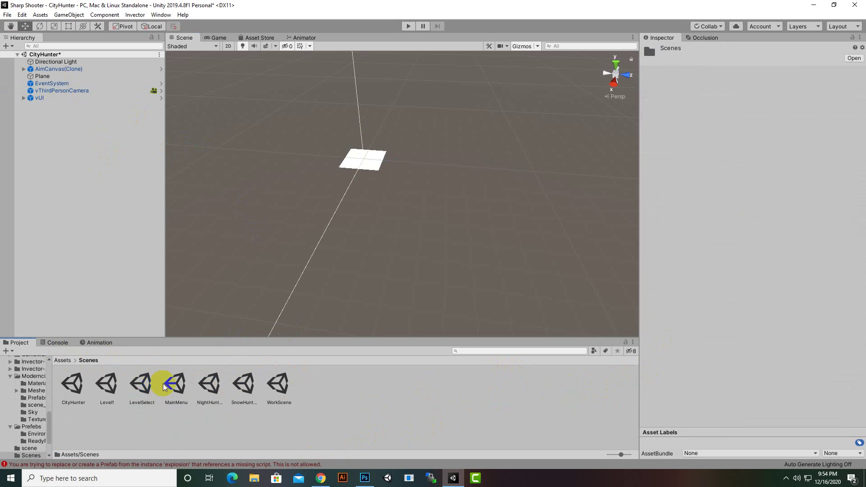
{"action": "left_click", "coordinate": [207, 388]}
{"action": "right_click", "coordinate": [245, 391]}
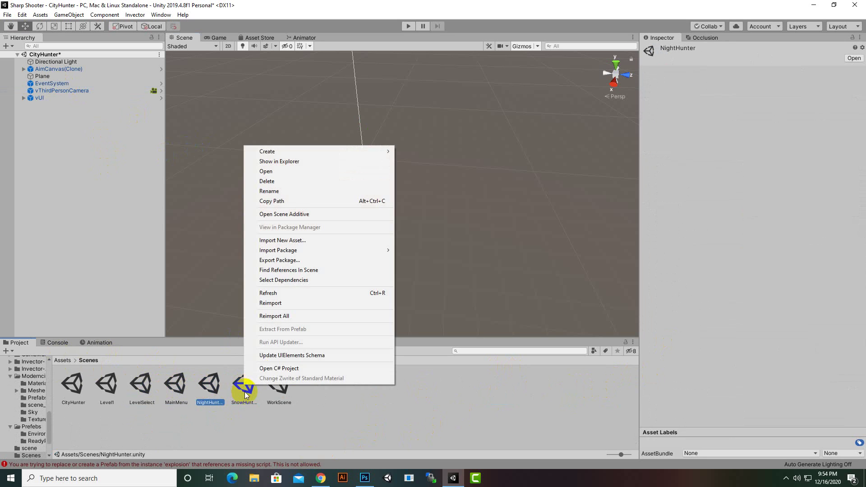
{"action": "key", "text": "Escape"}
{"action": "right_click", "coordinate": [246, 389]}
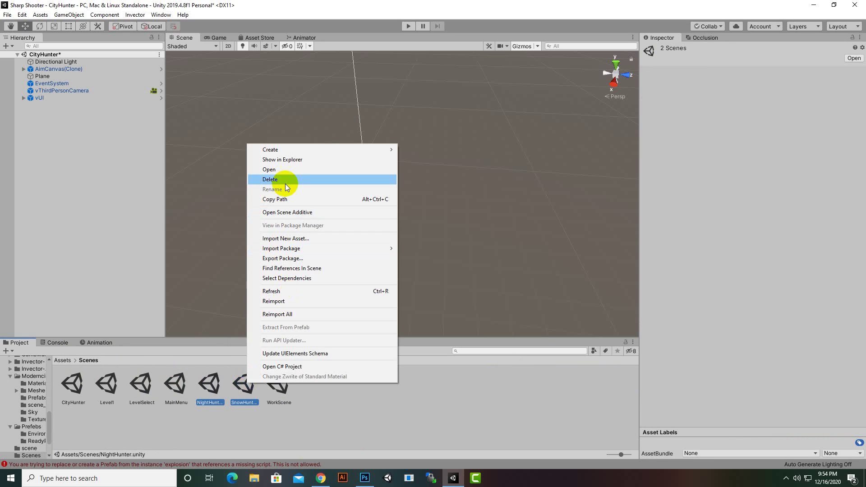
{"action": "left_click", "coordinate": [285, 182]}
{"action": "left_click", "coordinate": [457, 256]}
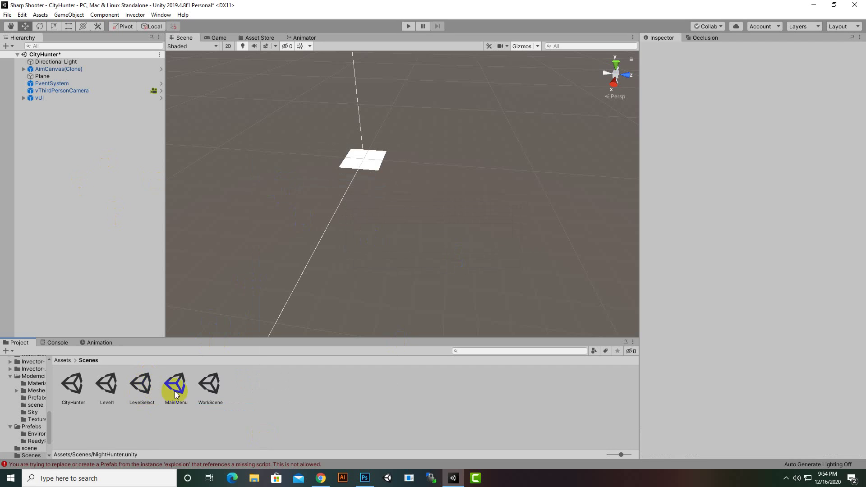
- Open WorkScene and delete the CityHunter scene asset from Assets/Scenes
{"action": "double_click", "coordinate": [209, 384]}
{"action": "left_click", "coordinate": [422, 257]}
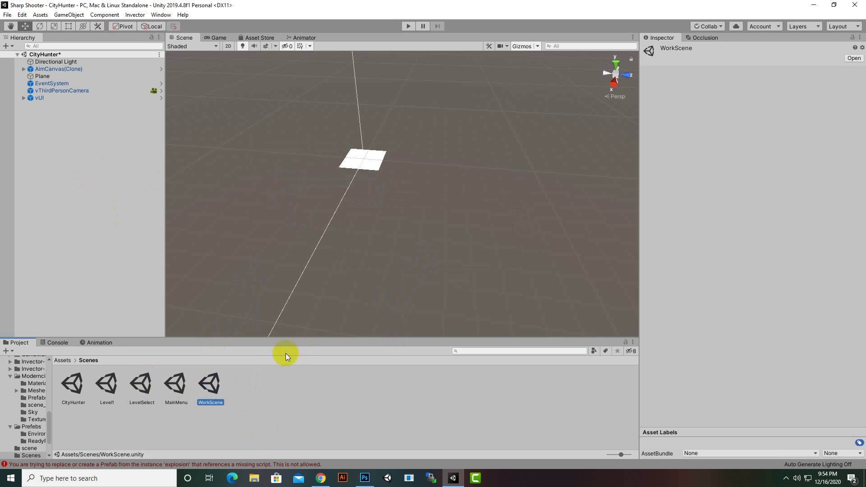
{"action": "right_click", "coordinate": [82, 391]}
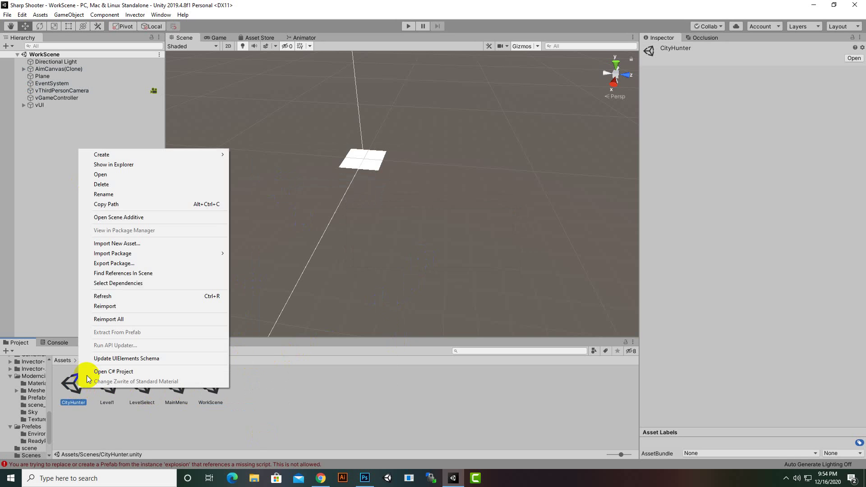
{"action": "left_click", "coordinate": [130, 184]}
{"action": "left_click", "coordinate": [469, 260]}
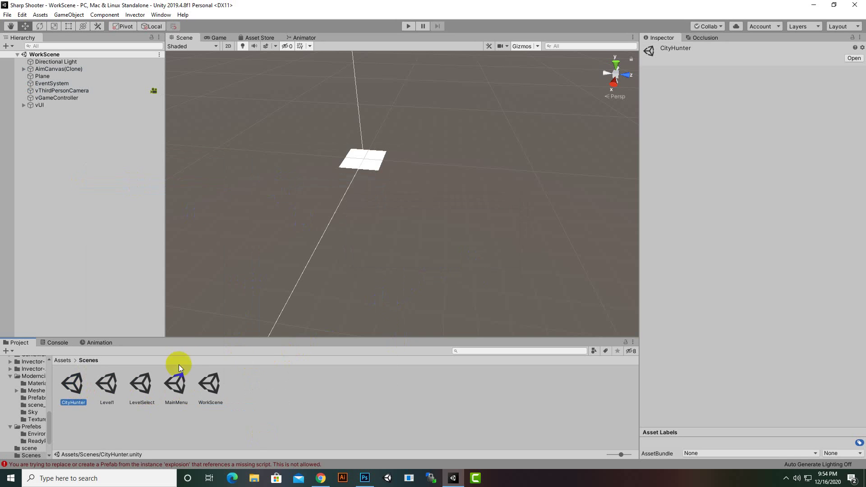
- Open the scene_city4 scene from the Moderncity4 folder and view its city environment
{"action": "left_click", "coordinate": [63, 360]}
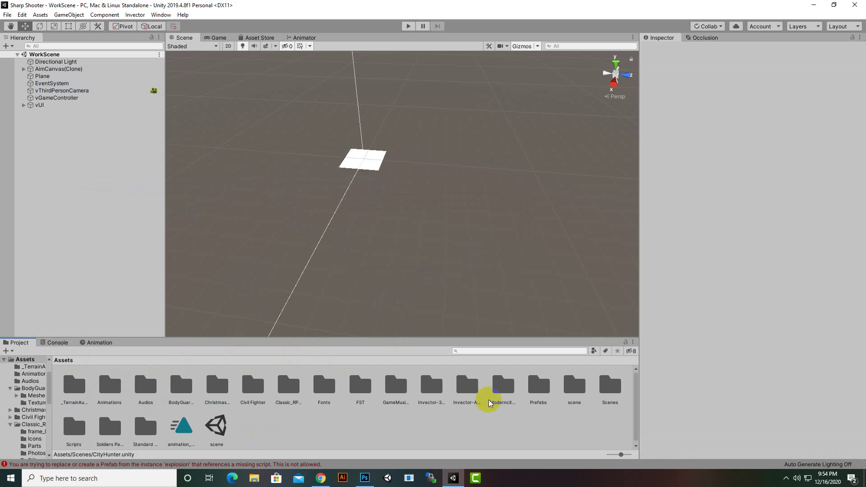
{"action": "left_click", "coordinate": [533, 404]}
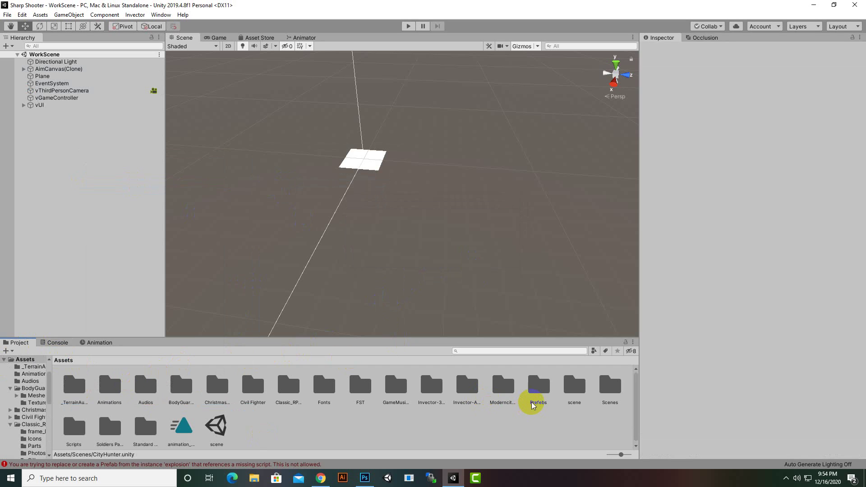
{"action": "left_click", "coordinate": [505, 392]}
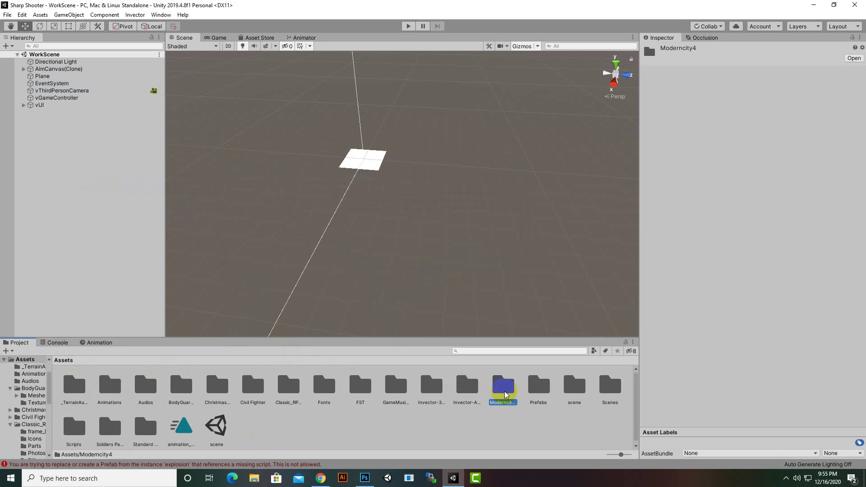
{"action": "double_click", "coordinate": [504, 394]}
{"action": "left_click", "coordinate": [322, 387]}
{"action": "double_click", "coordinate": [321, 387]}
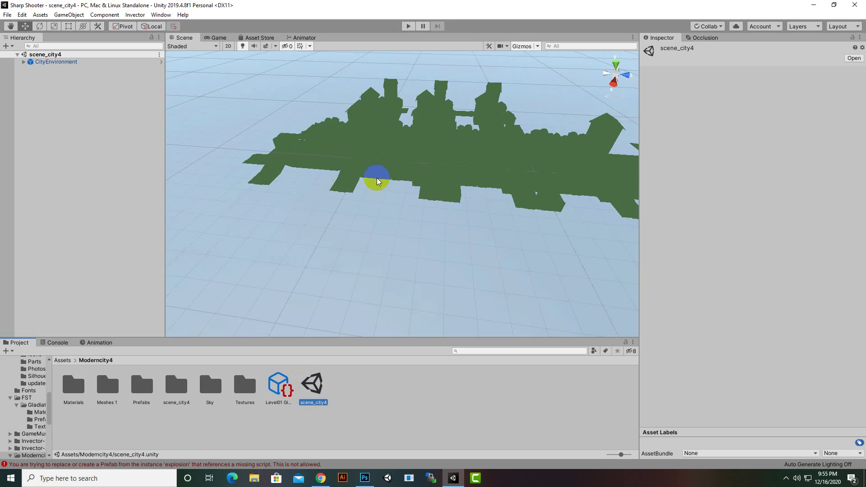
{"action": "scroll", "coordinate": [379, 185], "scroll_direction": "up", "scroll_amount": 2}
{"action": "right_click_drag", "start_coordinate": [380, 185], "coordinate": [336, 215]}
{"action": "scroll", "coordinate": [336, 216], "scroll_direction": "down", "scroll_amount": 5}
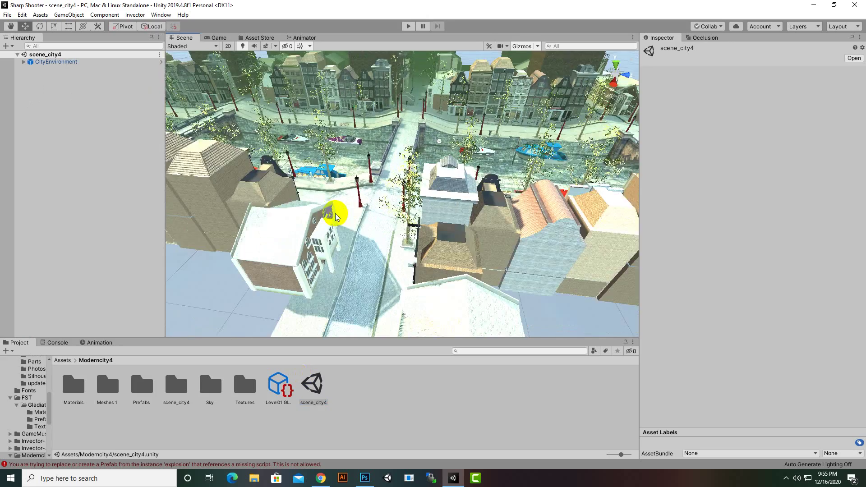
- Save a copy of the scene_city4 scene as City in Assets/Scenes
{"action": "left_click", "coordinate": [7, 15]}
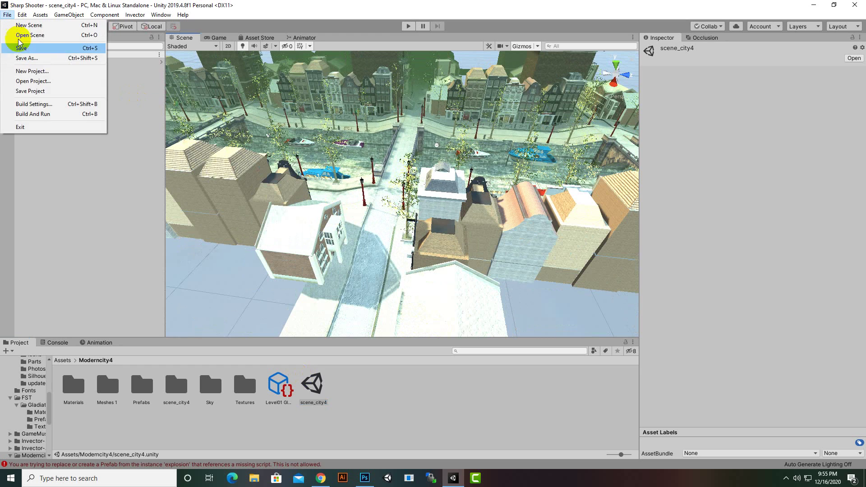
{"action": "left_click", "coordinate": [39, 58]}
{"action": "scroll", "coordinate": [155, 174], "scroll_direction": "down", "scroll_amount": 3}
{"action": "left_click", "coordinate": [120, 166]}
{"action": "double_click", "coordinate": [120, 166]}
{"action": "left_click", "coordinate": [117, 216]}
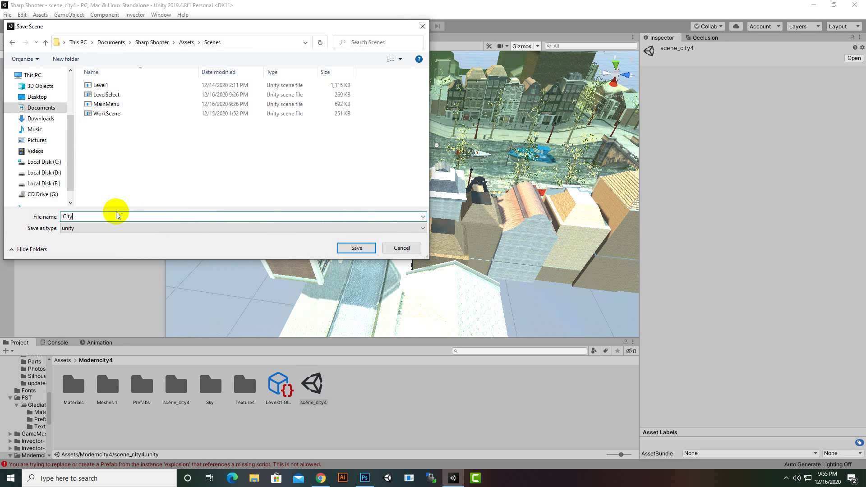
{"action": "type", "text": "City"}
{"action": "key", "text": "Return"}
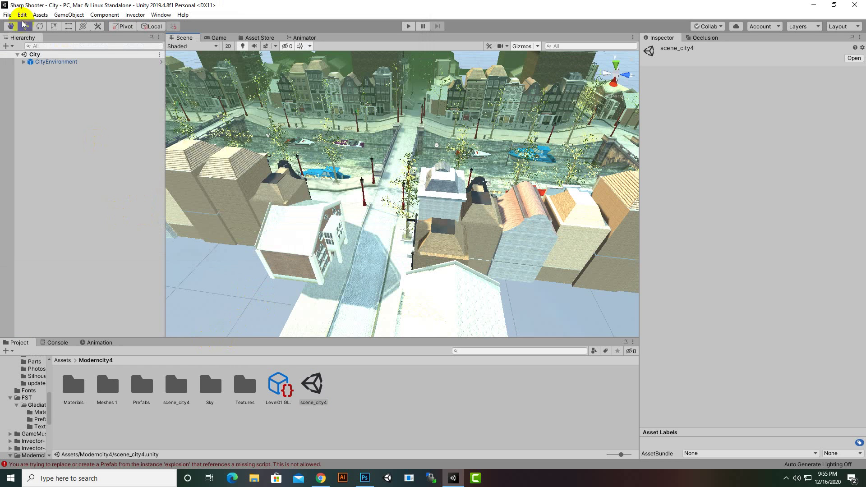
- Save another copy of the city scene as Industrial in Assets/Scenes
{"action": "left_click", "coordinate": [8, 15]}
{"action": "left_click", "coordinate": [28, 59]}
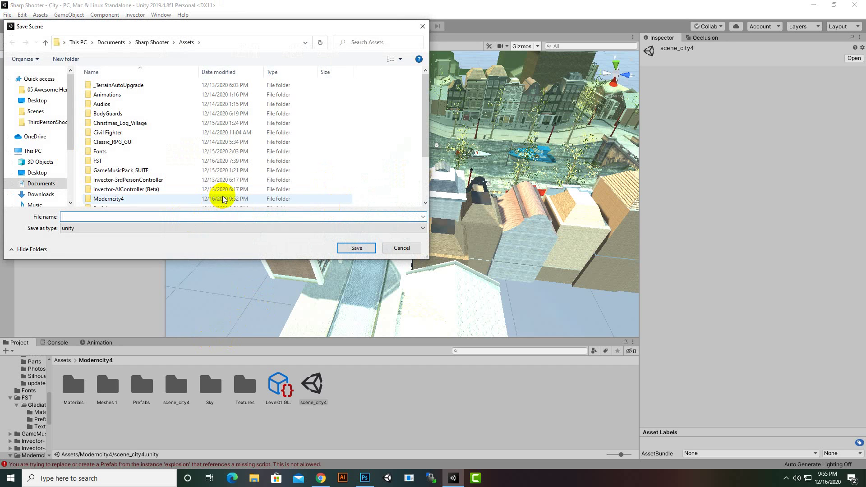
{"action": "scroll", "coordinate": [226, 192], "scroll_direction": "down", "scroll_amount": 3}
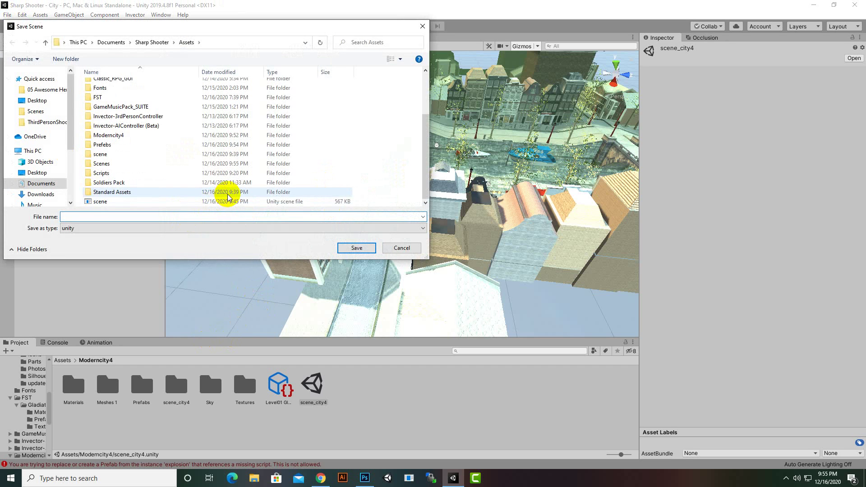
{"action": "double_click", "coordinate": [151, 164]}
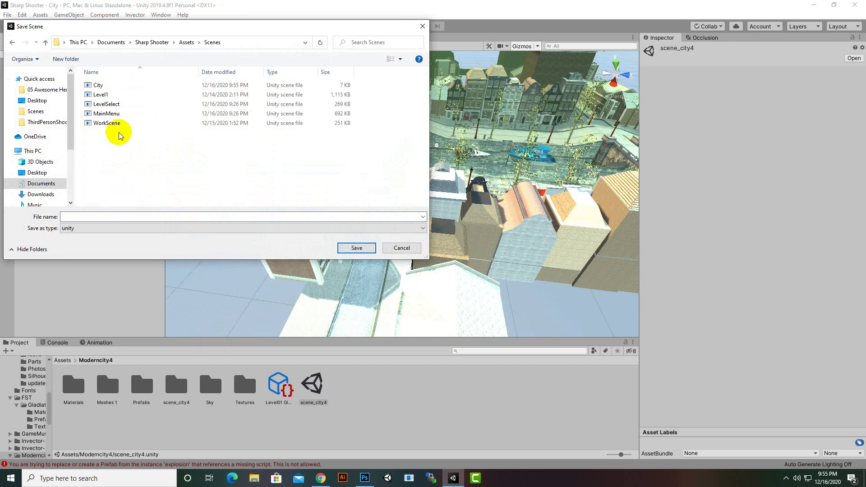
{"action": "left_click", "coordinate": [108, 217]}
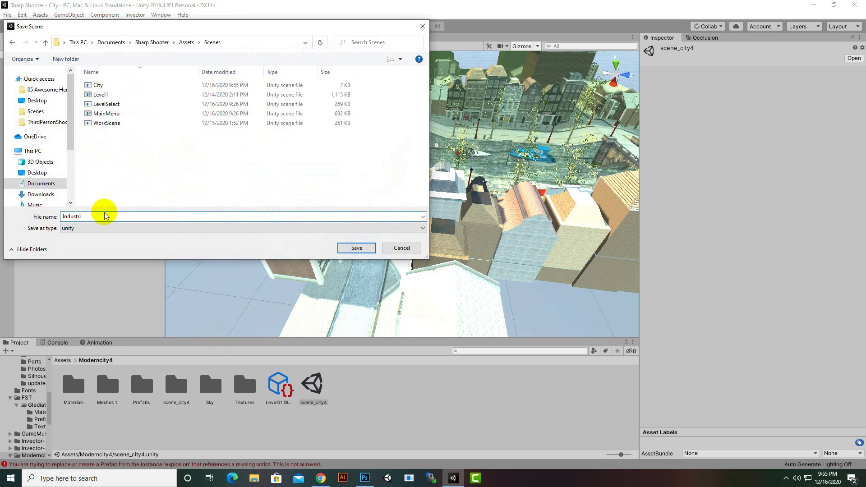
{"action": "key", "text": "Return"}
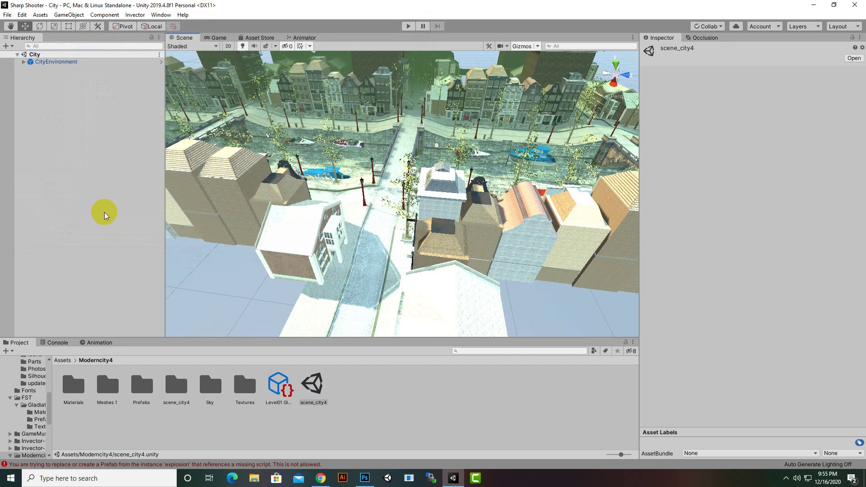
- Save a third copy of the city scene as Night in Assets/Scenes
{"action": "left_click", "coordinate": [7, 14]}
{"action": "left_click", "coordinate": [32, 57]}
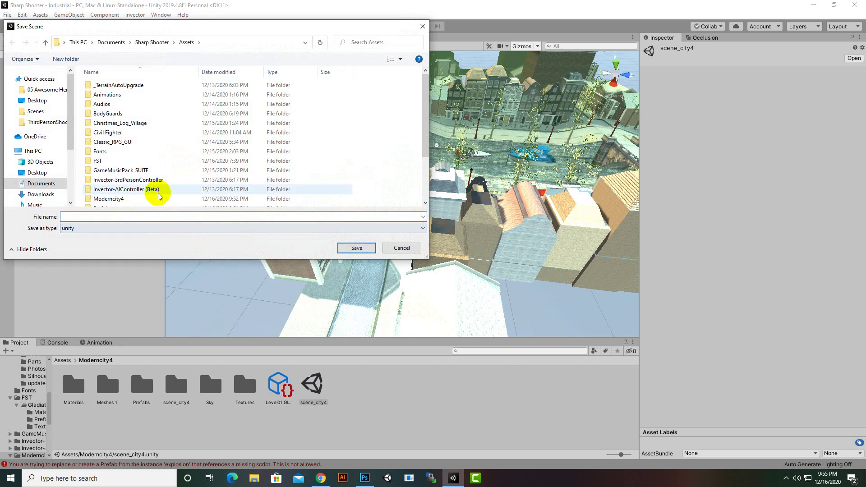
{"action": "scroll", "coordinate": [155, 190], "scroll_direction": "down", "scroll_amount": 2}
{"action": "double_click", "coordinate": [108, 164]}
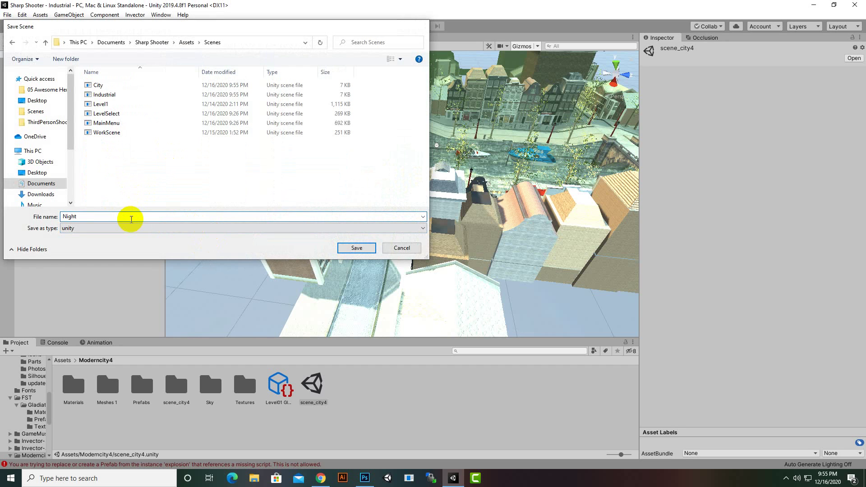
{"action": "key", "text": "Return"}
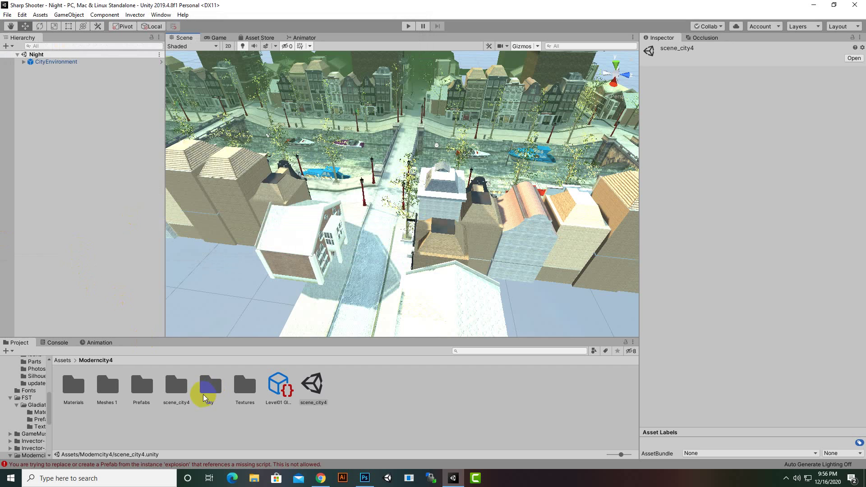
- Examine the components of the canale ground mesh in the city environment, including its collider
{"action": "left_click", "coordinate": [63, 360]}
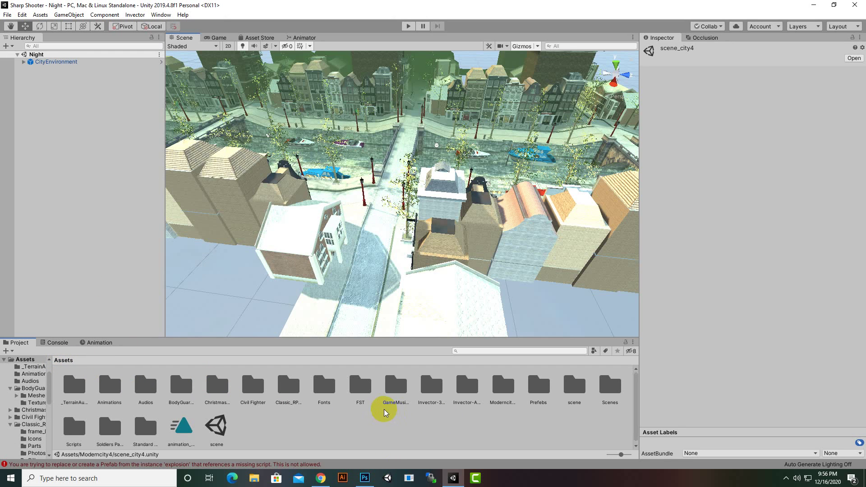
{"action": "left_click", "coordinate": [373, 289]}
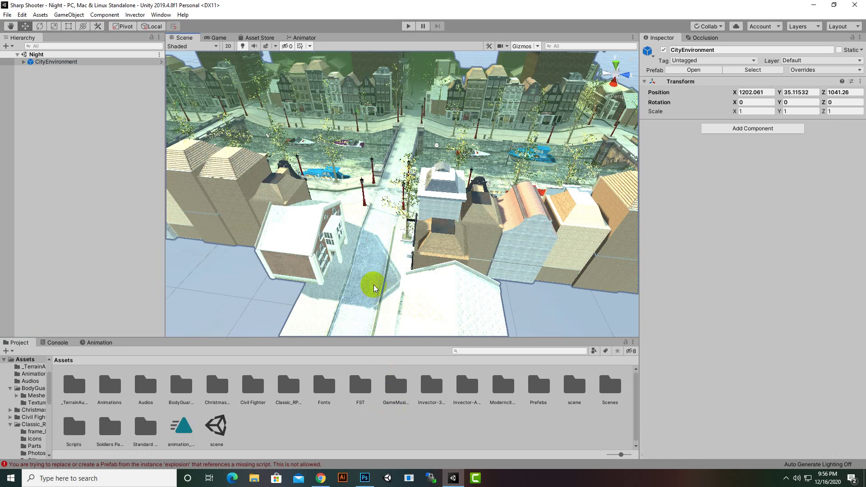
{"action": "left_click", "coordinate": [374, 288]}
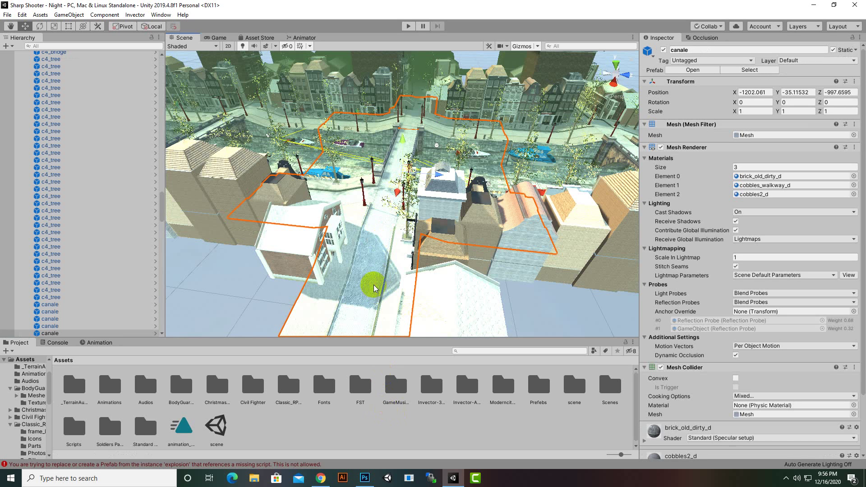
{"action": "scroll", "coordinate": [820, 354], "scroll_direction": "down", "scroll_amount": 5}
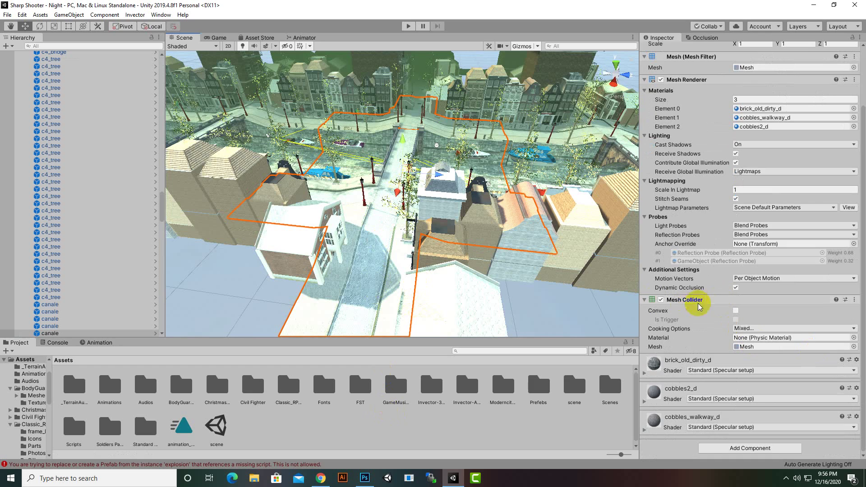
{"action": "left_click", "coordinate": [364, 286]}
{"action": "left_click", "coordinate": [364, 286]}
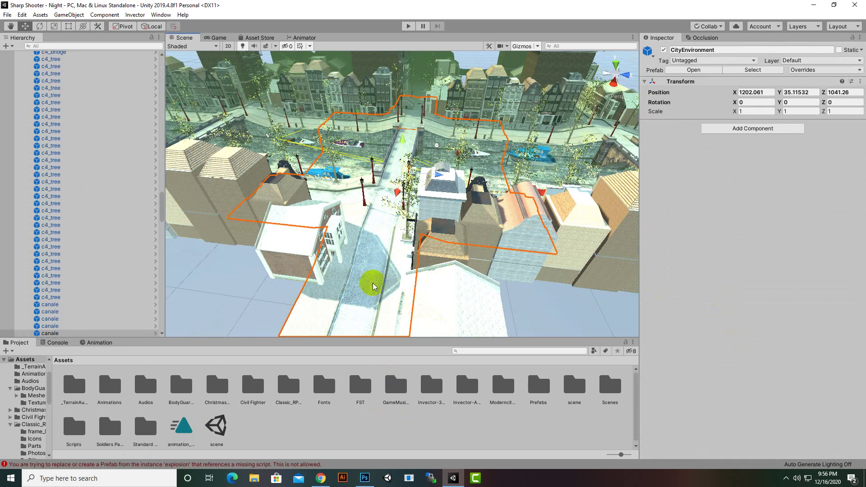
{"action": "middle_click_drag", "start_coordinate": [556, 309], "coordinate": [630, 293]}
{"action": "key", "text": "f"}
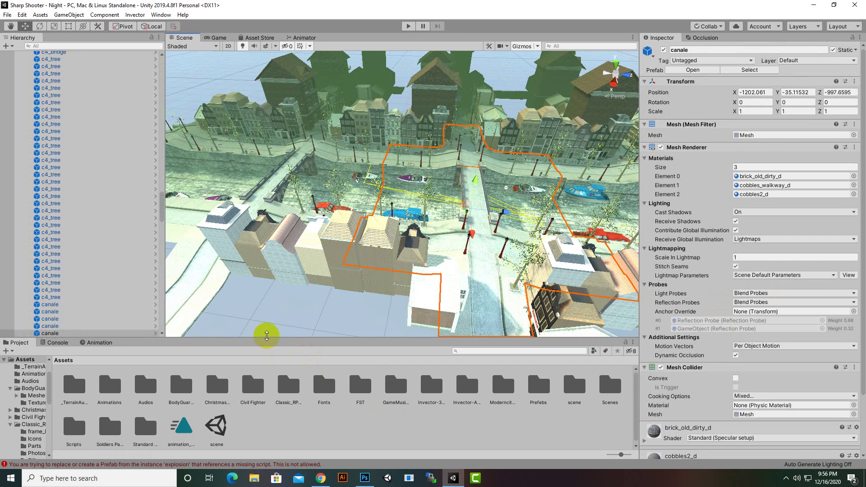
- Return to the start of the Night scene's object list and open the Assets/Scenes folder
{"action": "scroll", "coordinate": [13, 135], "scroll_direction": "up", "scroll_amount": 10}
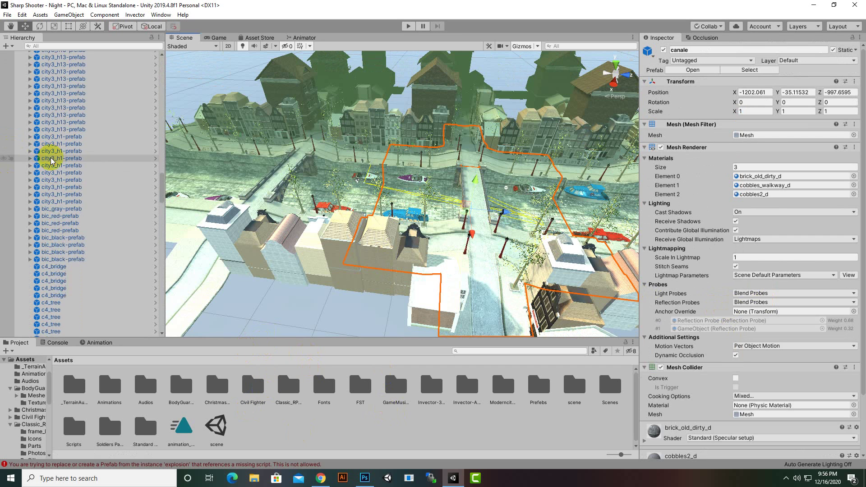
{"action": "left_click_drag", "start_coordinate": [163, 173], "coordinate": [145, 54]}
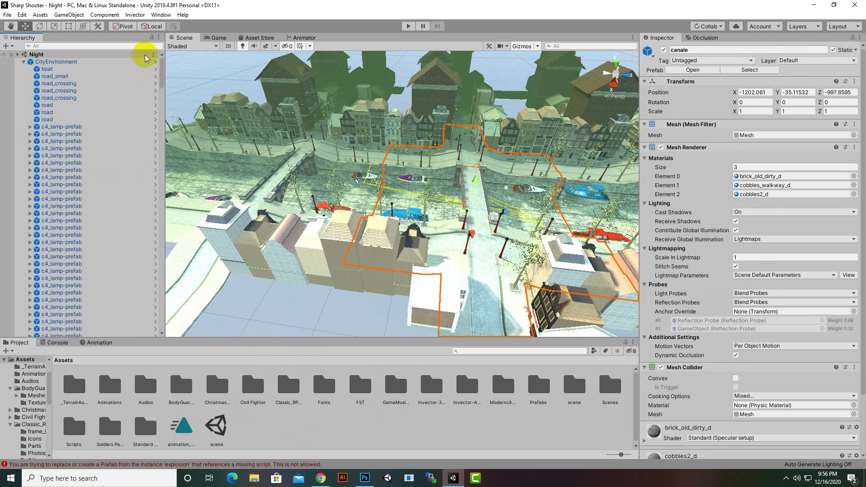
{"action": "double_click", "coordinate": [614, 385]}
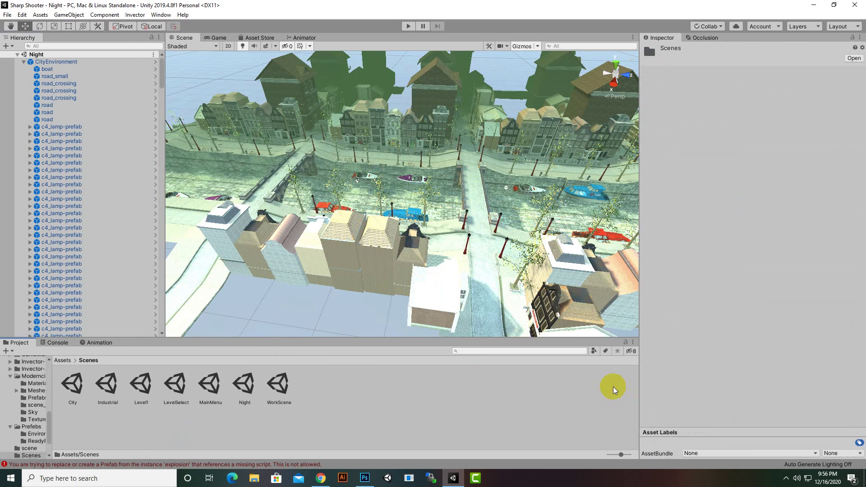
- Open the City scene from Assets/Scenes and bring the canal bridge and its approach street into view
{"action": "left_click", "coordinate": [180, 392]}
{"action": "double_click", "coordinate": [71, 386]}
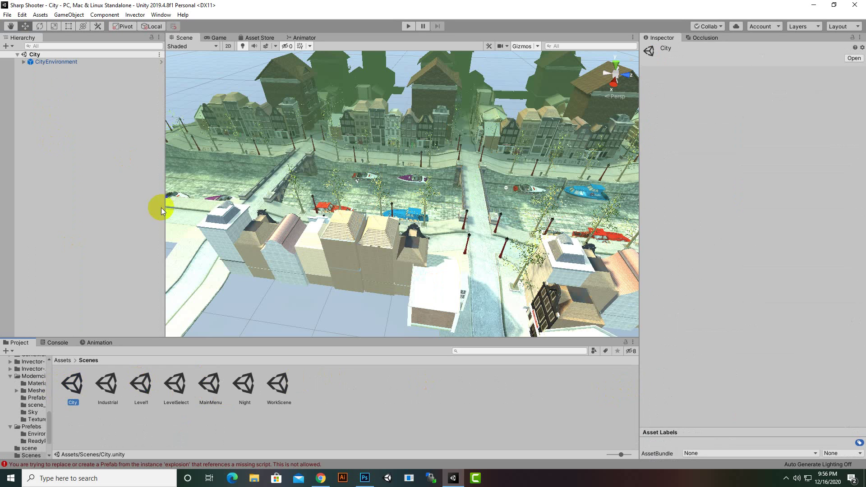
{"action": "right_click_drag", "start_coordinate": [490, 233], "coordinate": [486, 271]}
{"action": "middle_click_drag", "start_coordinate": [487, 271], "coordinate": [462, 247]}
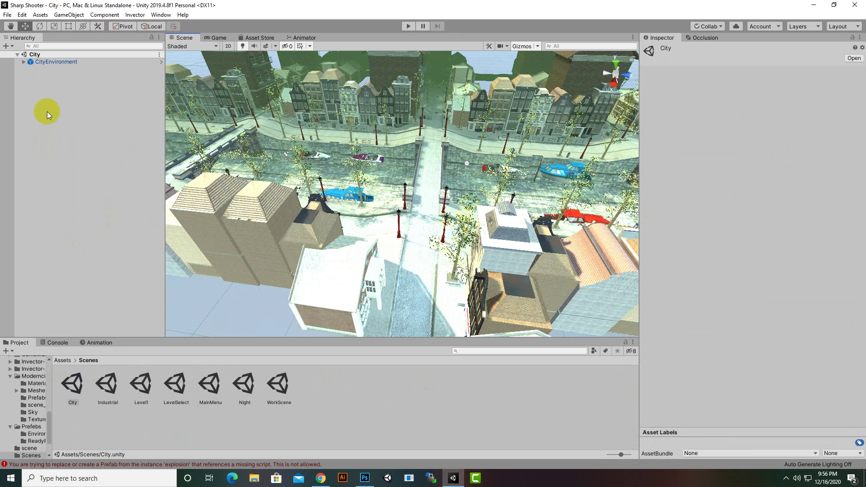
- Create an empty object in the City scene, name it Player Spawn Point and tag it SpawnPoint
{"action": "right_click", "coordinate": [62, 79]}
{"action": "left_click", "coordinate": [82, 163]}
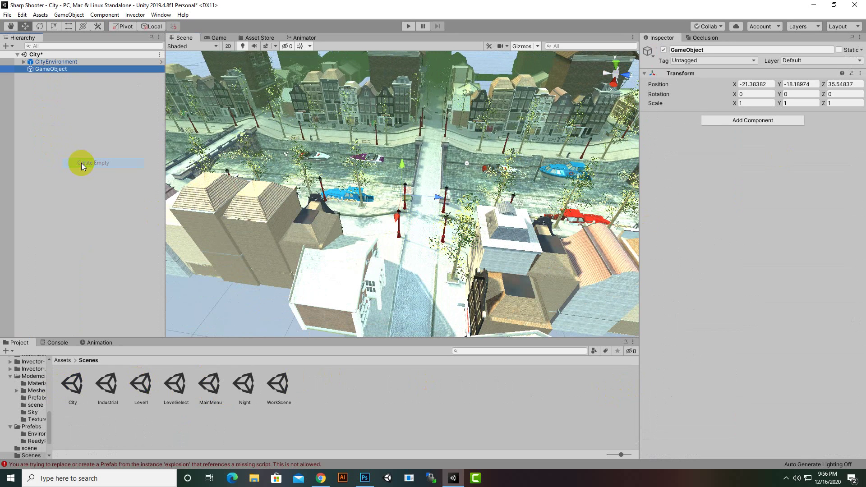
{"action": "right_click", "coordinate": [68, 69]}
{"action": "left_click", "coordinate": [83, 98]}
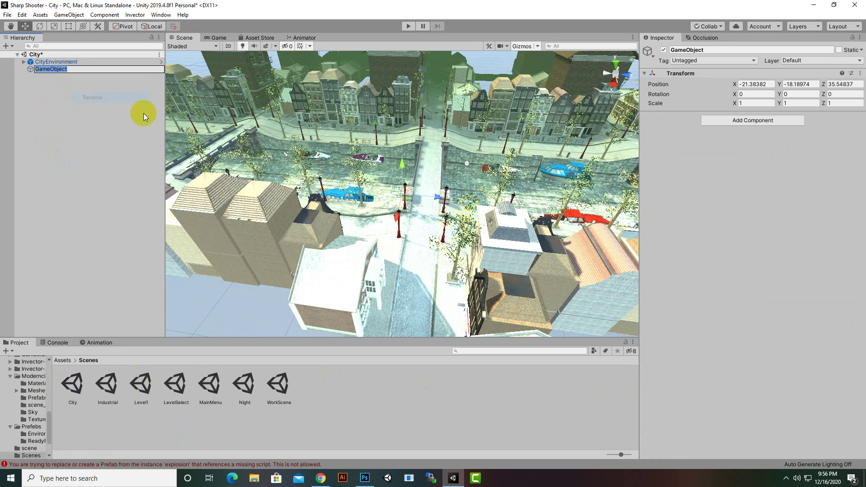
{"action": "type", "text": "Pla"}
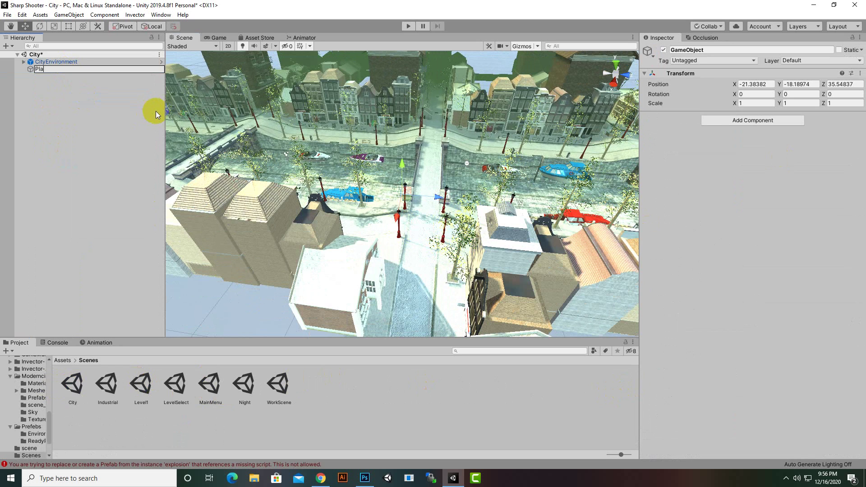
{"action": "type", "text": "yer Spawn Point"}
{"action": "key", "text": "Return"}
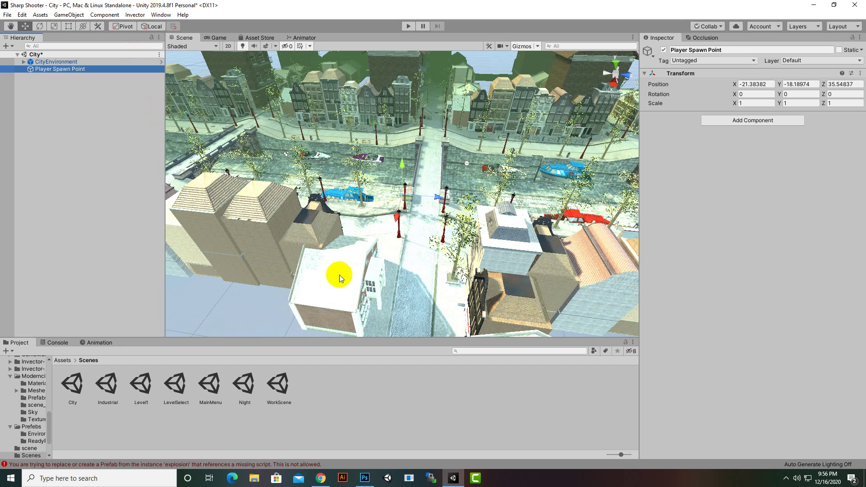
{"action": "left_click", "coordinate": [724, 61]}
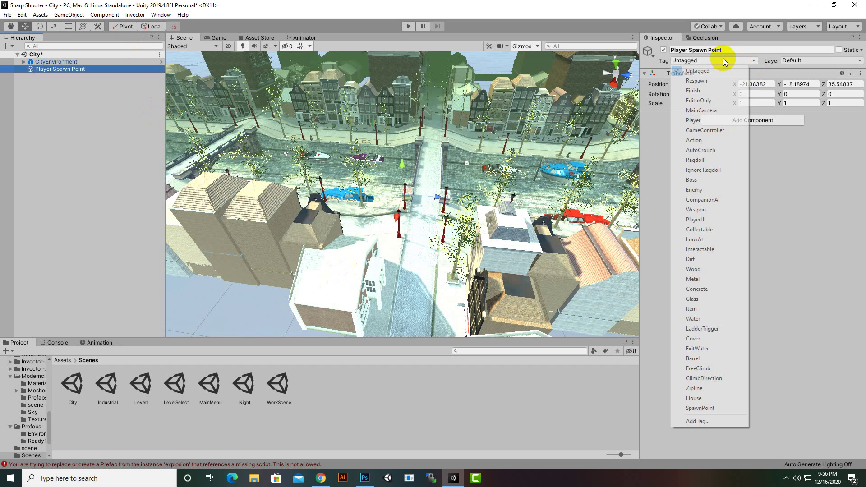
{"action": "left_click", "coordinate": [704, 408]}
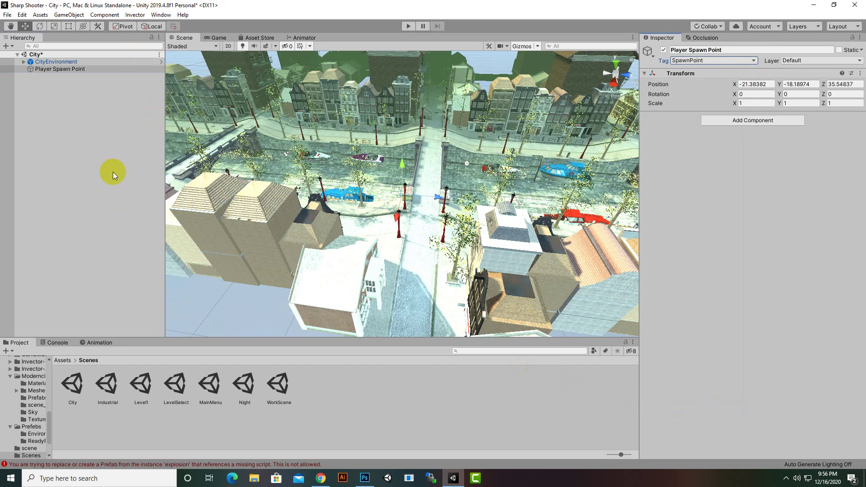
- Try moving the empty spawn point to about Y -12.3, Z 48.9 near the street, and delete the object
{"action": "key", "text": "f"}
{"action": "left_click_drag", "start_coordinate": [418, 224], "coordinate": [530, 214]}
{"action": "right_click_drag", "start_coordinate": [531, 216], "coordinate": [555, 175]}
{"action": "left_click_drag", "start_coordinate": [531, 166], "coordinate": [510, 166]}
{"action": "middle_click_drag", "start_coordinate": [498, 172], "coordinate": [461, 133]}
{"action": "scroll", "coordinate": [461, 133], "scroll_direction": "down", "scroll_amount": 3}
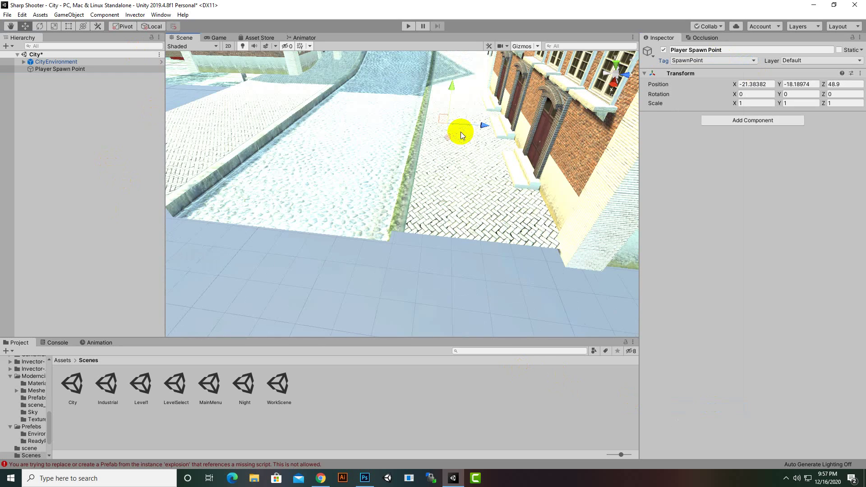
{"action": "left_click_drag", "start_coordinate": [452, 79], "coordinate": [454, 59]}
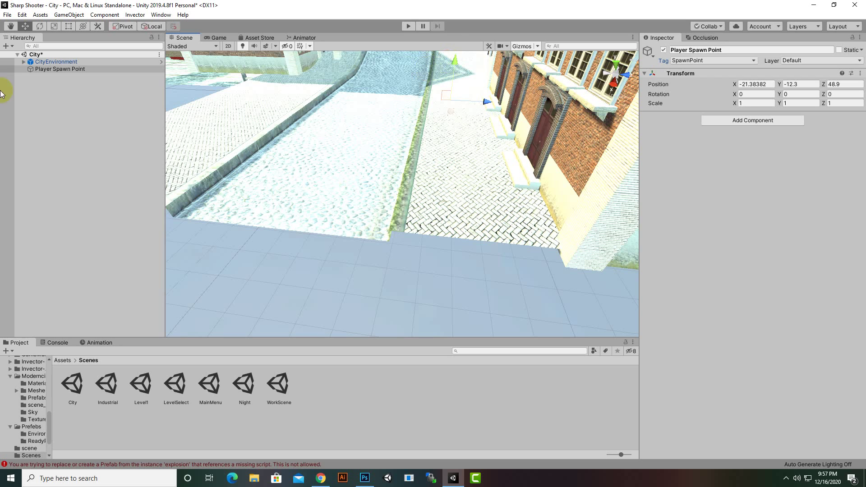
{"action": "left_click", "coordinate": [65, 70]}
{"action": "left_click", "coordinate": [65, 69], "text": "ctrl"}
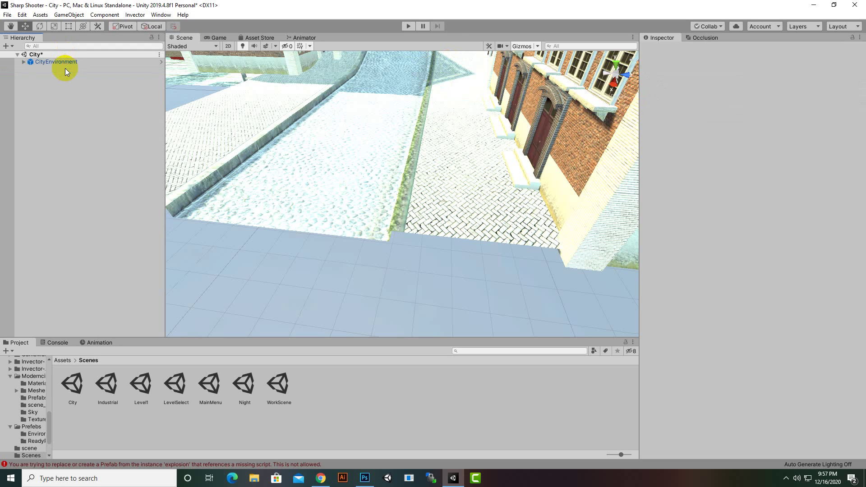
- Add a cube to the City scene and raise it to about Y -3.8
{"action": "left_click", "coordinate": [7, 45]}
{"action": "mouse_move", "coordinate": [29, 80]}
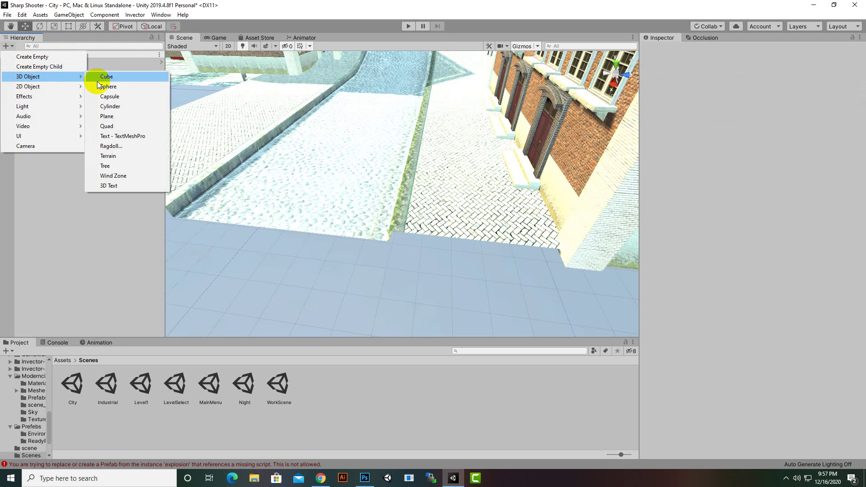
{"action": "left_click", "coordinate": [96, 80]}
{"action": "scroll", "coordinate": [436, 196], "scroll_direction": "down", "scroll_amount": 3}
{"action": "left_click_drag", "start_coordinate": [403, 169], "coordinate": [397, 106]}
{"action": "scroll", "coordinate": [402, 272], "scroll_direction": "down", "scroll_amount": 5}
{"action": "scroll", "coordinate": [402, 272], "scroll_direction": "up", "scroll_amount": 6}
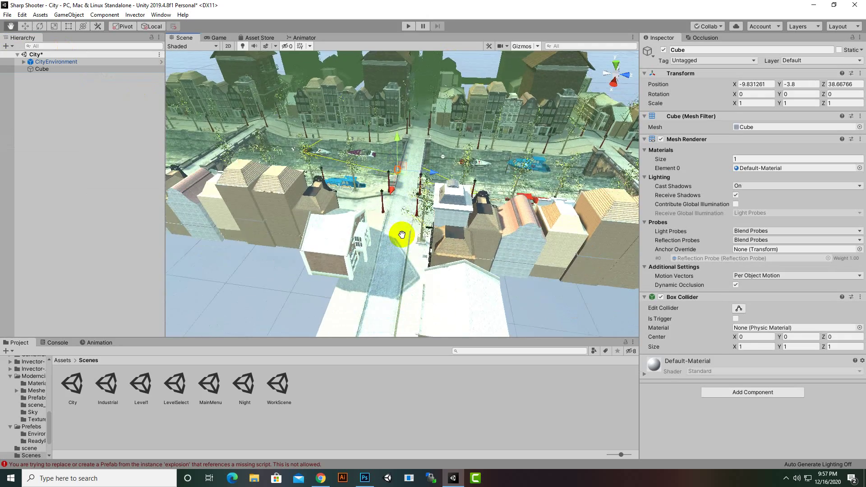
- Place the cube just above the street at the bridge's far end, at about X -14.39, Y 5.99, Z 43.65
{"action": "middle_click_drag", "start_coordinate": [400, 269], "coordinate": [399, 320]}
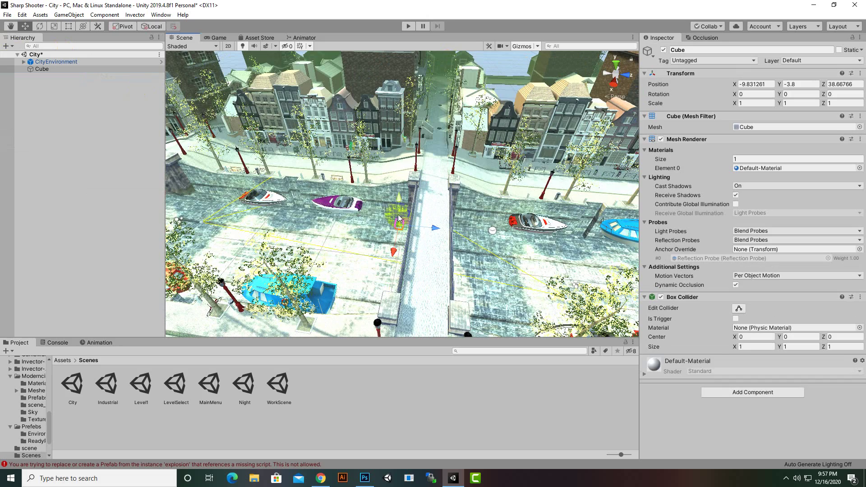
{"action": "left_click_drag", "start_coordinate": [397, 200], "coordinate": [469, 179]}
{"action": "left_click_drag", "start_coordinate": [421, 249], "coordinate": [358, 246], "text": "alt"}
{"action": "scroll", "coordinate": [358, 247], "scroll_direction": "up", "scroll_amount": 3}
{"action": "middle_click_drag", "start_coordinate": [358, 248], "coordinate": [388, 173]}
{"action": "scroll", "coordinate": [388, 173], "scroll_direction": "up", "scroll_amount": 2}
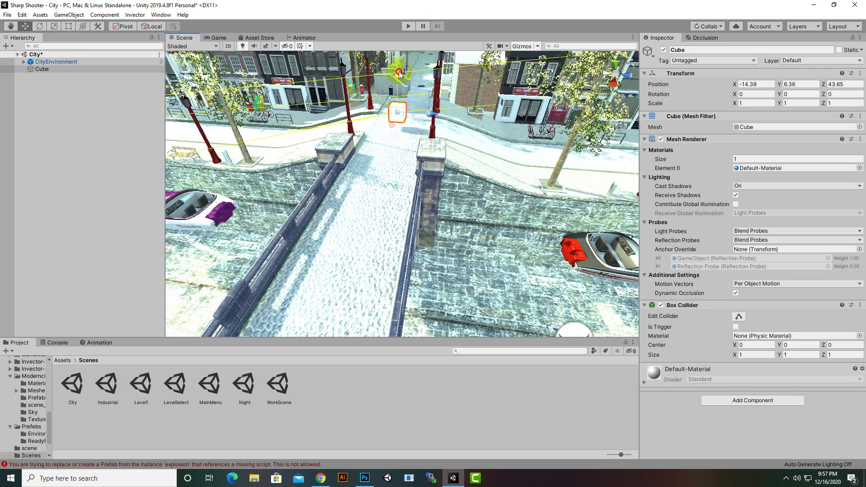
{"action": "left_click_drag", "start_coordinate": [399, 74], "coordinate": [400, 79]}
- Rename the cube Player Spawn Point and tag it SpawnPoint
{"action": "left_click", "coordinate": [747, 50]}
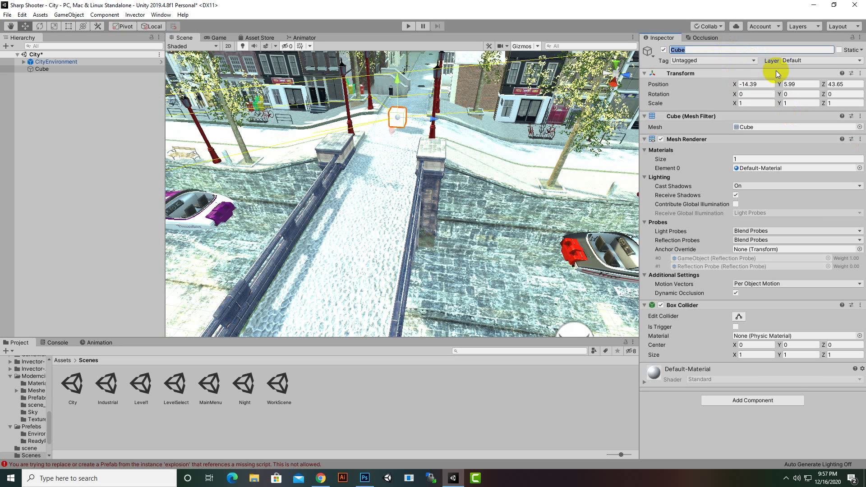
{"action": "type", "text": "Player Spawn Point"}
{"action": "key", "text": "Return"}
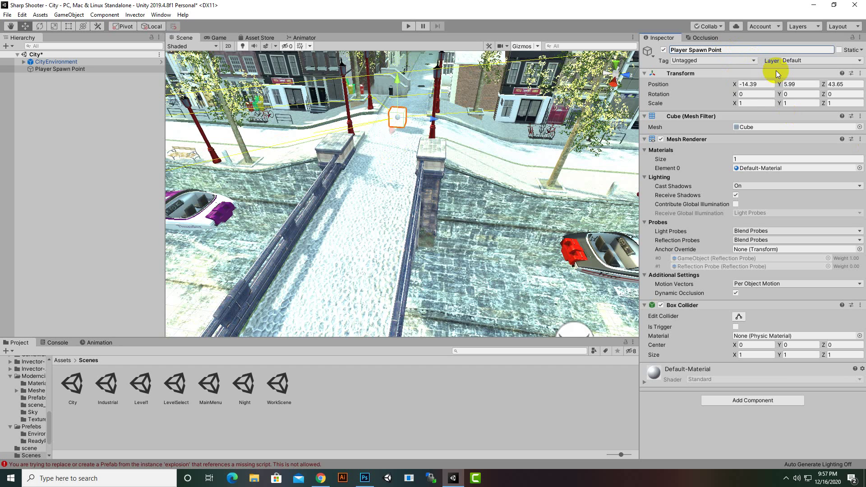
{"action": "left_click", "coordinate": [728, 58]}
{"action": "left_click", "coordinate": [692, 405]}
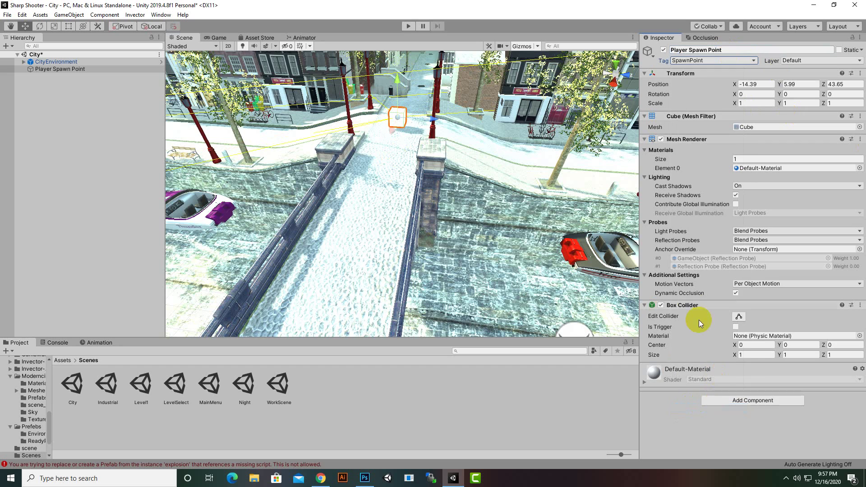
- Remove the Box Collider and Mesh Renderer components from Player Spawn Point and save the City scene
{"action": "left_click", "coordinate": [860, 305]}
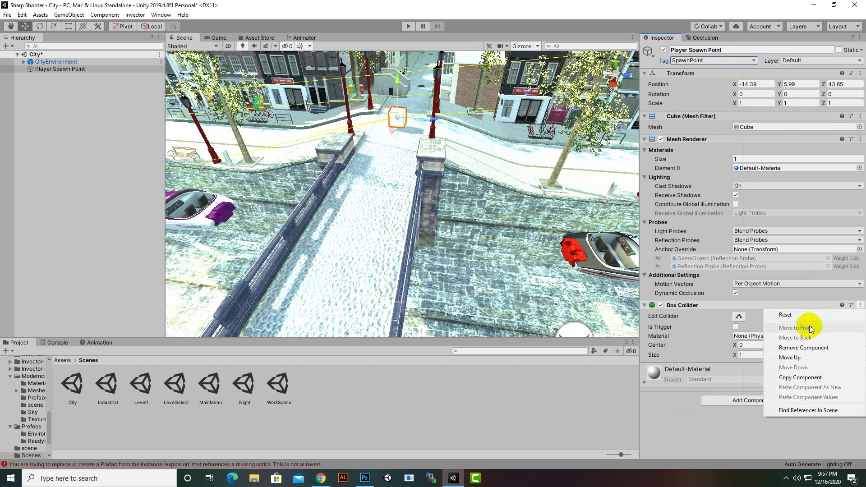
{"action": "left_click", "coordinate": [810, 349]}
{"action": "left_click", "coordinate": [860, 139]}
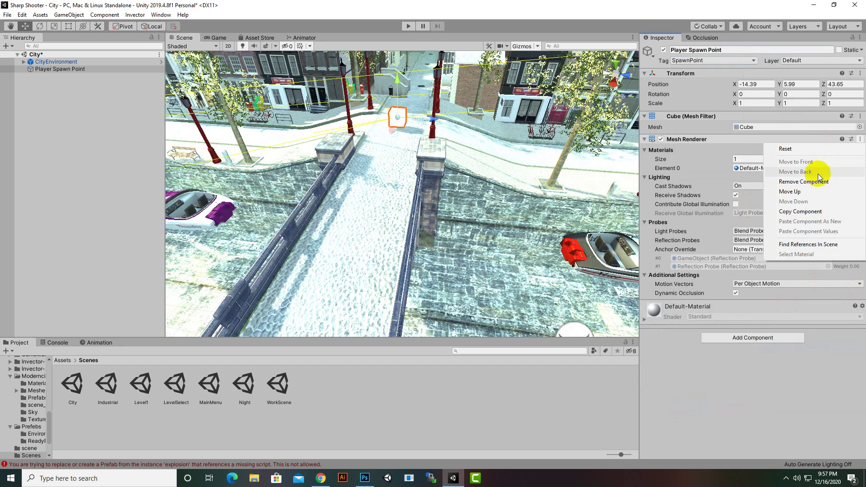
{"action": "left_click", "coordinate": [815, 181]}
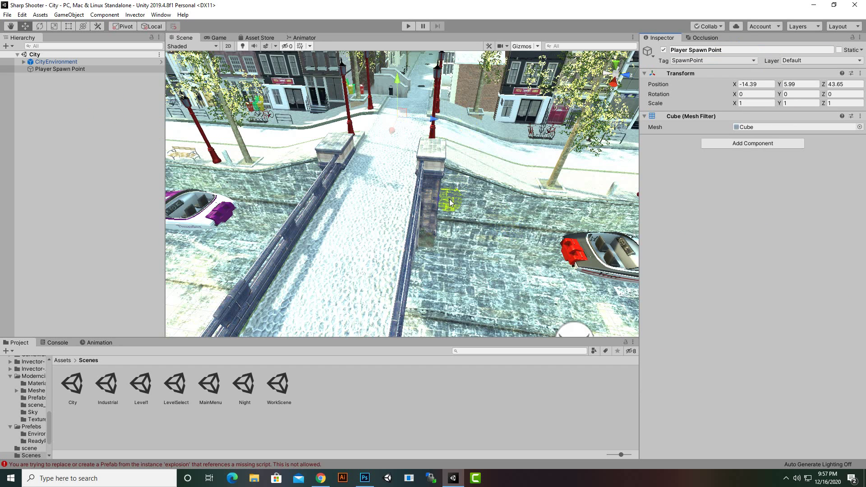
{"action": "left_click", "coordinate": [89, 62]}
{"action": "left_click", "coordinate": [88, 70]}
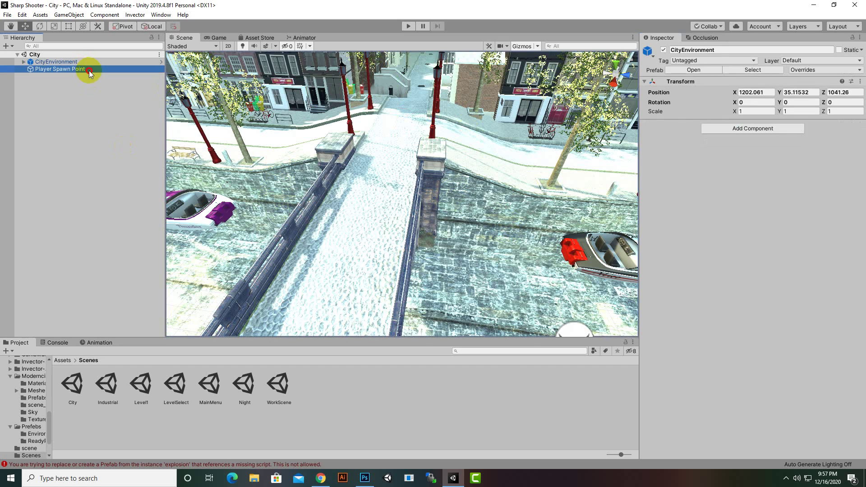
- Add the AimCanvas, EventSystem, vThirdPersonCamera and vUI prefabs from Assets/Prefebs to the City scene and save it
{"action": "left_click", "coordinate": [66, 362]}
{"action": "double_click", "coordinate": [523, 389]}
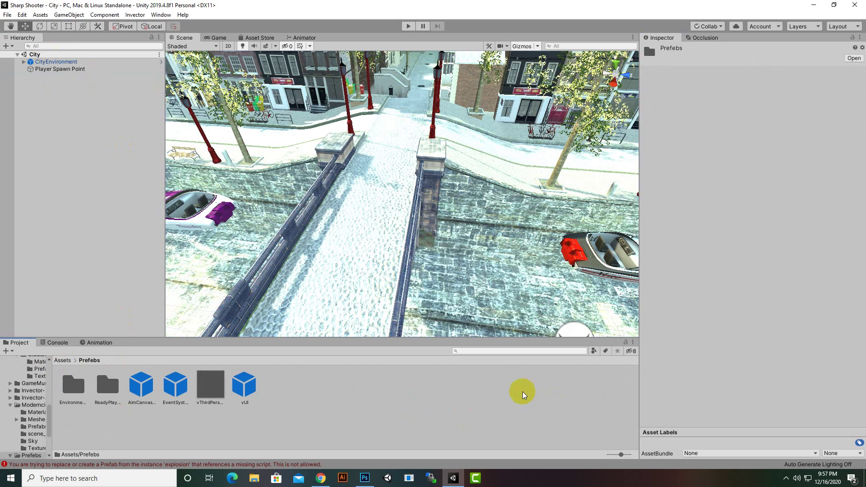
{"action": "left_click_drag", "start_coordinate": [141, 387], "coordinate": [82, 142]}
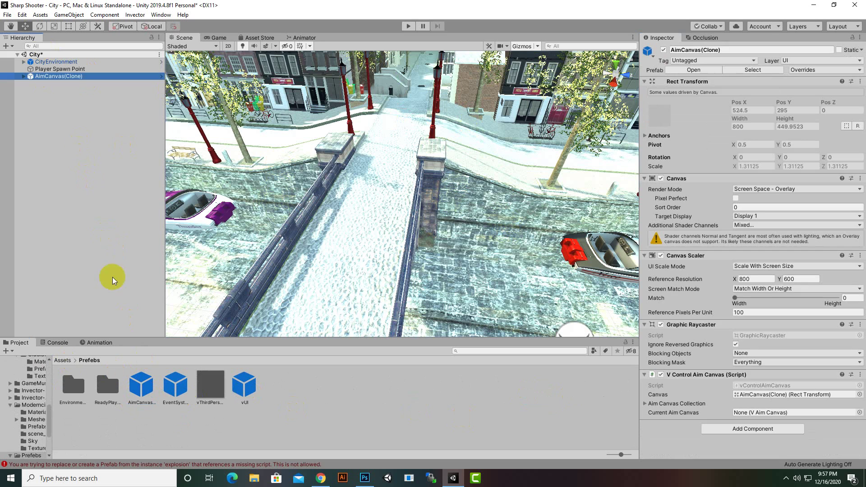
{"action": "left_click_drag", "start_coordinate": [174, 399], "coordinate": [64, 137]}
{"action": "left_click_drag", "start_coordinate": [208, 389], "coordinate": [56, 140]}
{"action": "left_click_drag", "start_coordinate": [242, 384], "coordinate": [58, 156]}
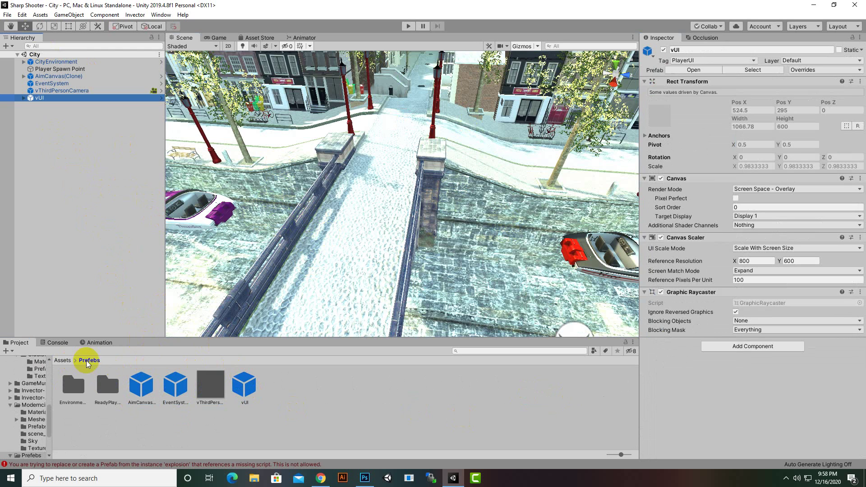
- Return to the Assets/Scenes folder and open the Industrial scene
{"action": "left_click", "coordinate": [63, 360]}
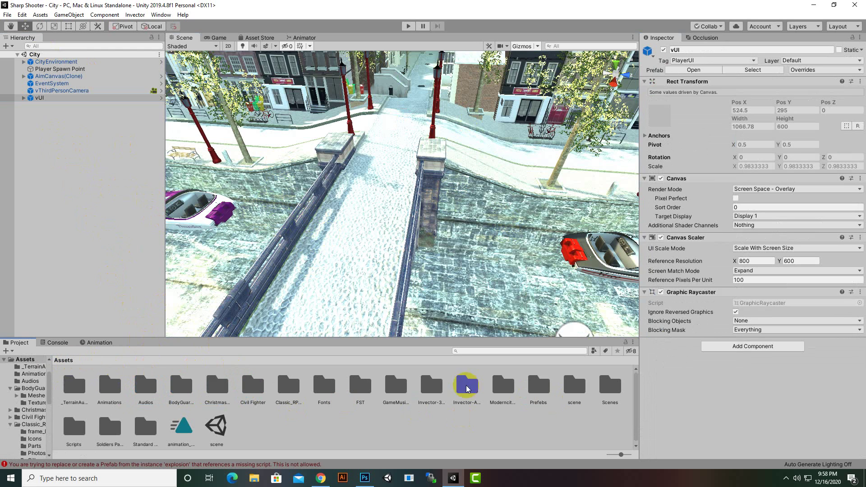
{"action": "double_click", "coordinate": [599, 390]}
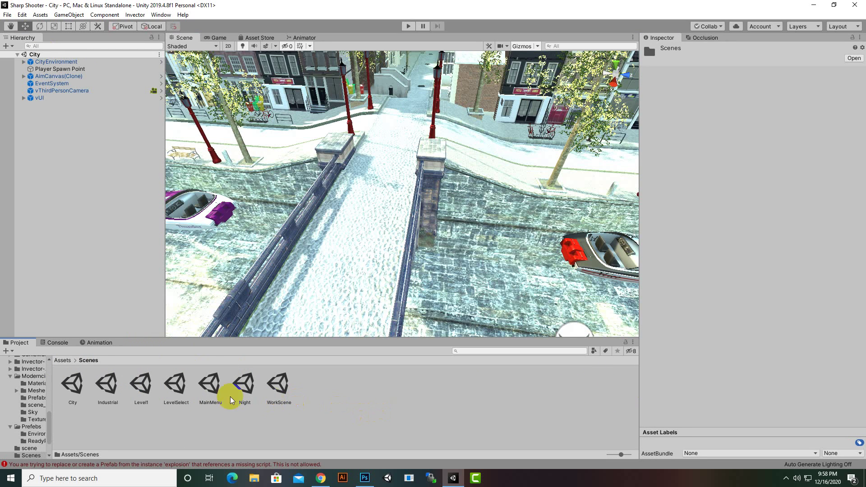
{"action": "double_click", "coordinate": [108, 389]}
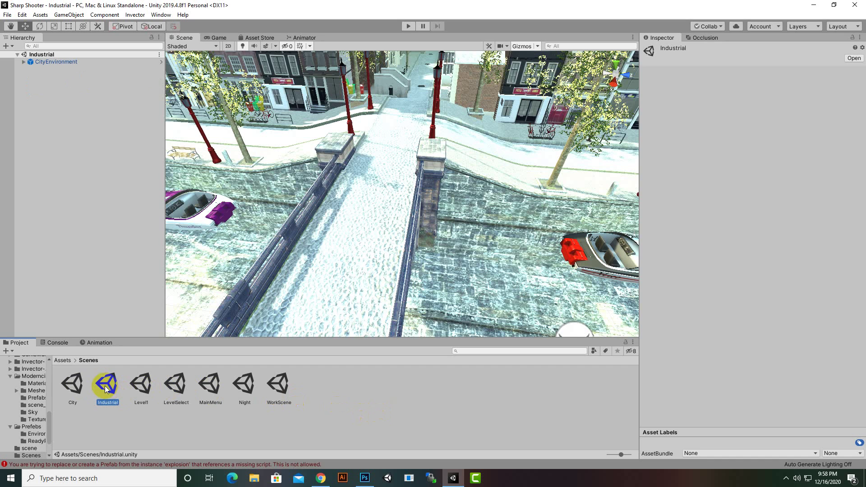
- Add a cube to the Industrial scene and place it over the street before the bridge at about X 15.19, Y 5.86, Z 43.69
{"action": "left_click", "coordinate": [7, 46]}
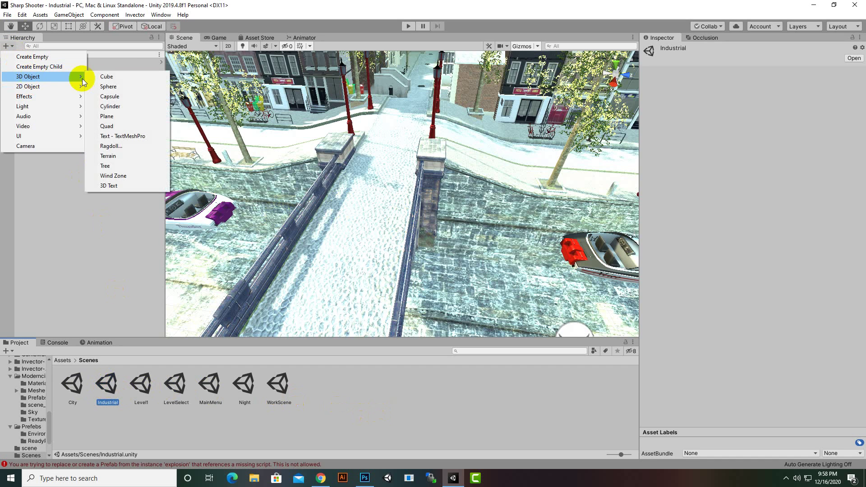
{"action": "left_click", "coordinate": [106, 76]}
{"action": "scroll", "coordinate": [331, 220], "scroll_direction": "down", "scroll_amount": 10}
{"action": "middle_click_drag", "start_coordinate": [331, 220], "coordinate": [316, 229]}
{"action": "scroll", "coordinate": [316, 229], "scroll_direction": "down", "scroll_amount": 3}
{"action": "left_click_drag", "start_coordinate": [352, 289], "coordinate": [347, 312]}
{"action": "middle_click_drag", "start_coordinate": [347, 311], "coordinate": [372, 244]}
{"action": "left_click_drag", "start_coordinate": [361, 201], "coordinate": [418, 199]}
- Tag the Industrial scene's cube SpawnPoint, rename it Player Spawn Point and save the scene
{"action": "left_click", "coordinate": [742, 50]}
{"action": "type", "text": "Player Spawn Point"}
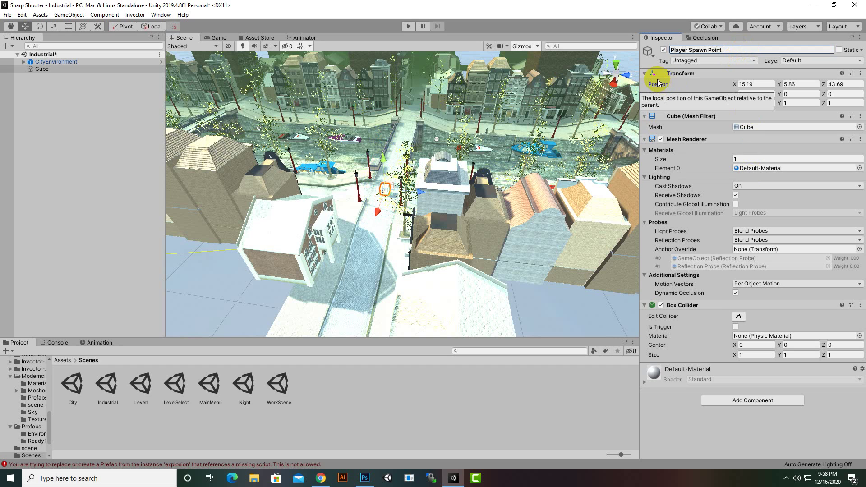
{"action": "left_click", "coordinate": [694, 61]}
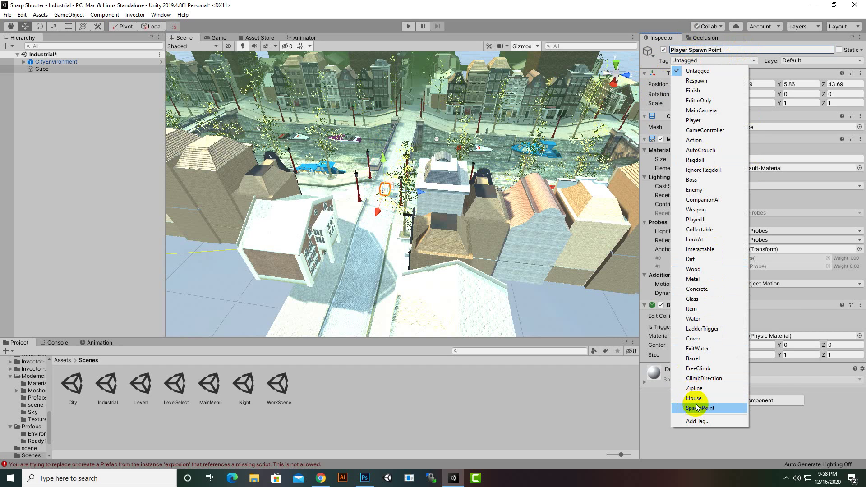
{"action": "left_click", "coordinate": [683, 409]}
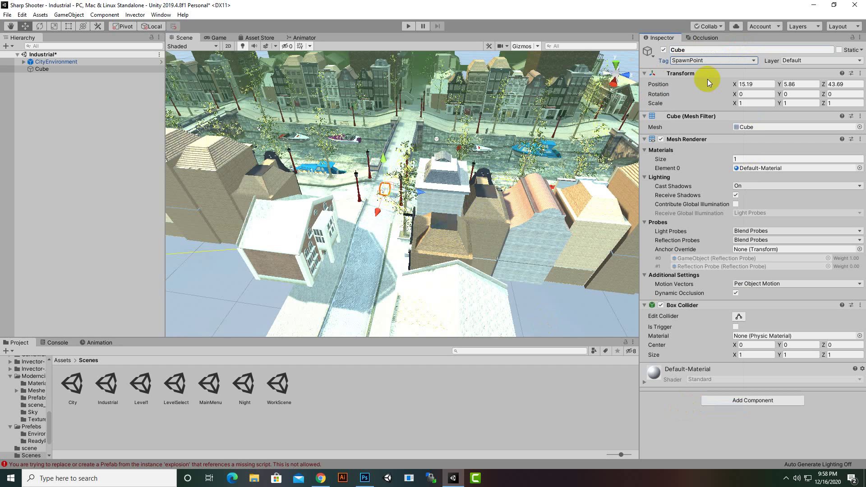
{"action": "left_click", "coordinate": [699, 50]}
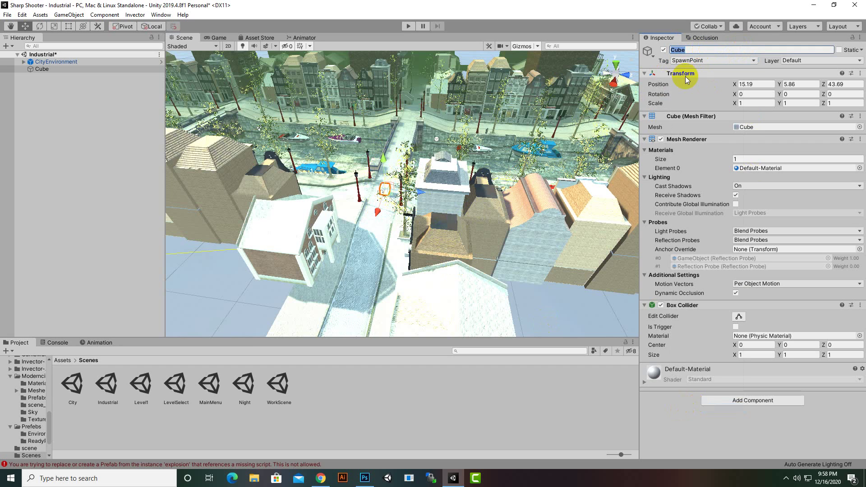
{"action": "type", "text": "Player Spawn P"}
{"action": "key", "text": "Return"}
{"action": "key", "text": "ctrl+s"}
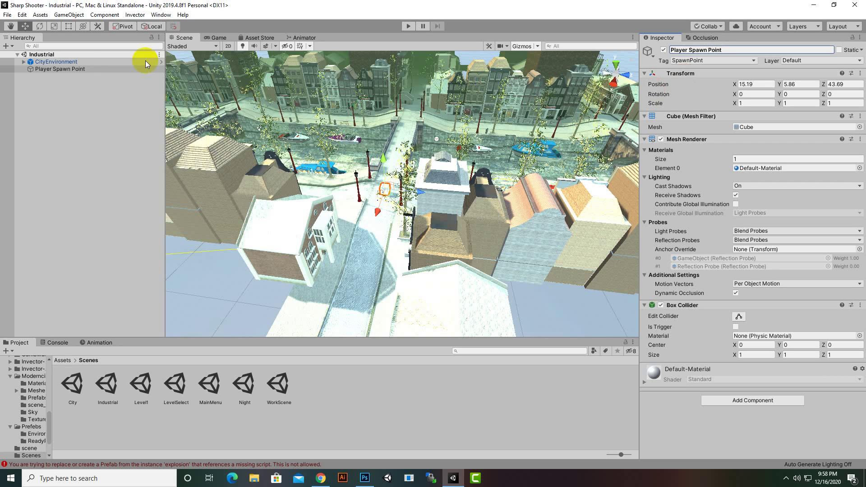
- Add the AimCanvas, EventSystem, vThirdPersonCamera and vUI prefabs from Assets/Prefebs to the Industrial scene and save it
{"action": "left_click", "coordinate": [71, 69]}
{"action": "left_click", "coordinate": [52, 360]}
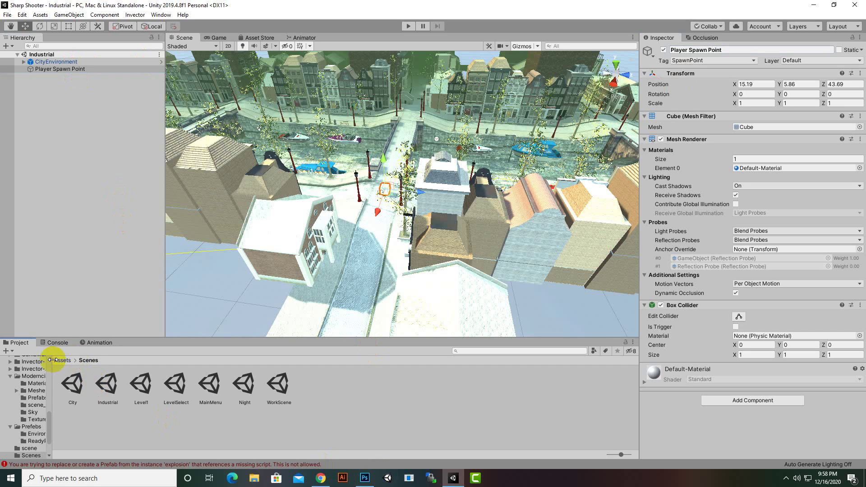
{"action": "left_click", "coordinate": [540, 390]}
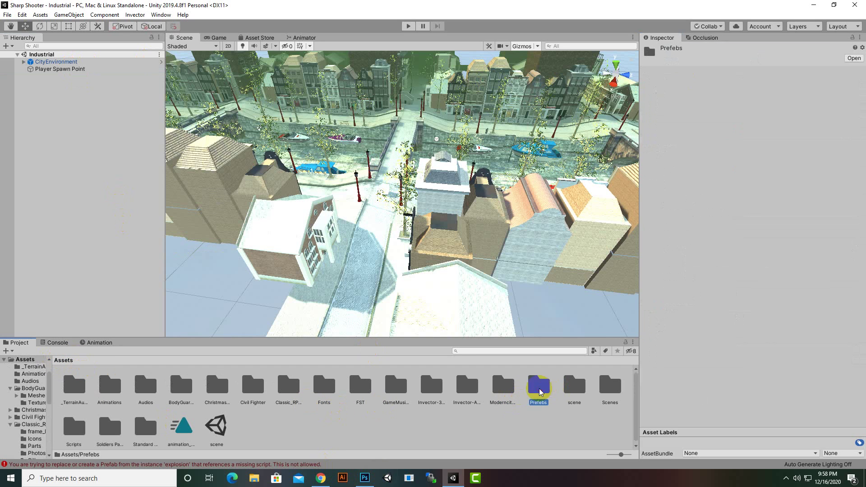
{"action": "double_click", "coordinate": [540, 390]}
{"action": "left_click_drag", "start_coordinate": [141, 386], "coordinate": [129, 309]}
{"action": "left_click", "coordinate": [176, 387]}
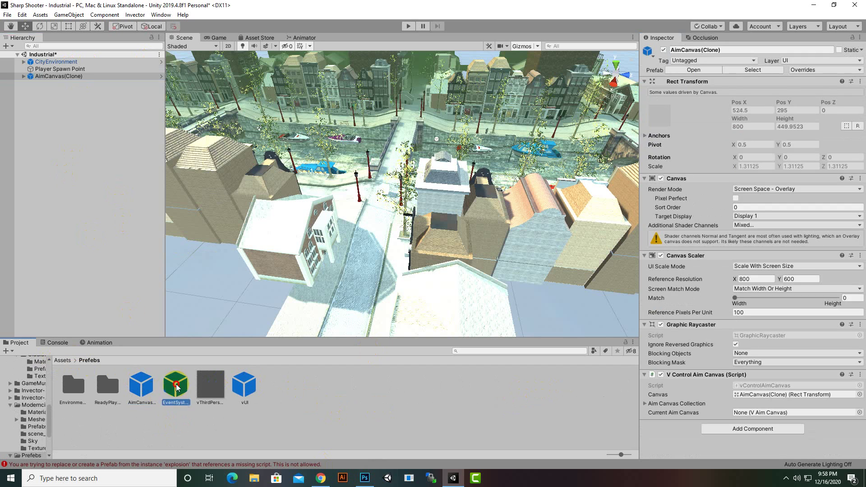
{"action": "left_click_drag", "start_coordinate": [177, 387], "coordinate": [91, 167]}
{"action": "left_click_drag", "start_coordinate": [210, 387], "coordinate": [91, 189]}
{"action": "left_click_drag", "start_coordinate": [239, 400], "coordinate": [85, 164]}
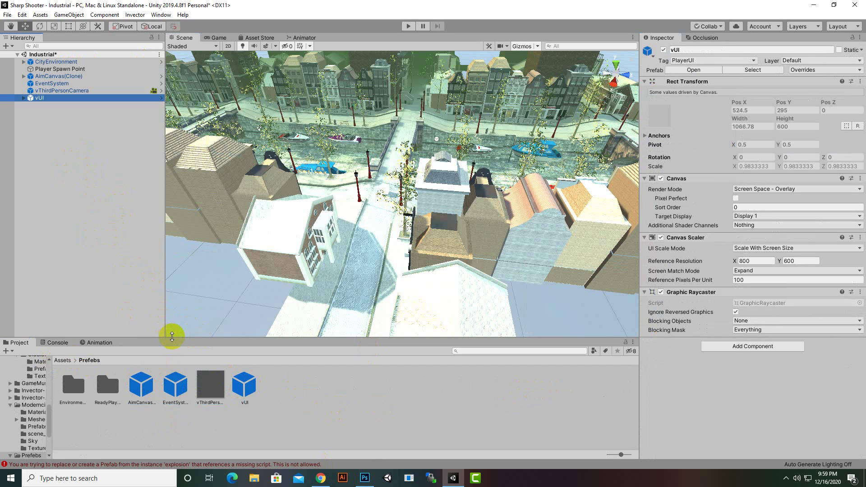
{"action": "key", "text": "ctrl+s"}
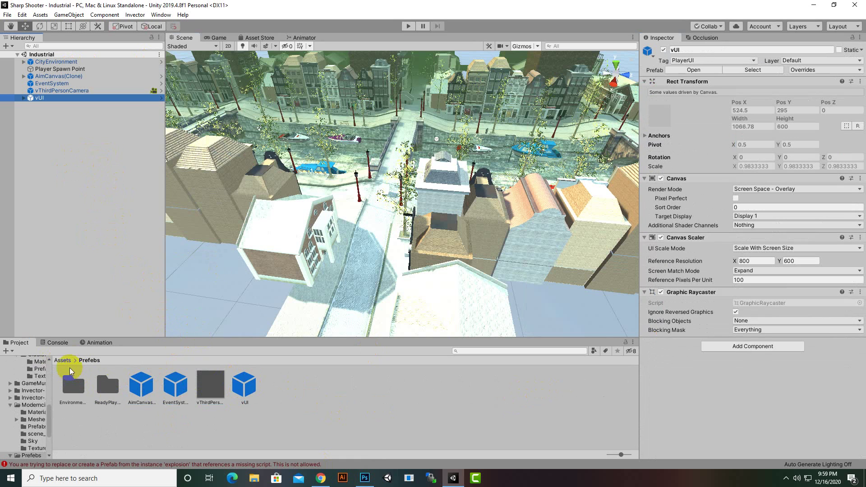
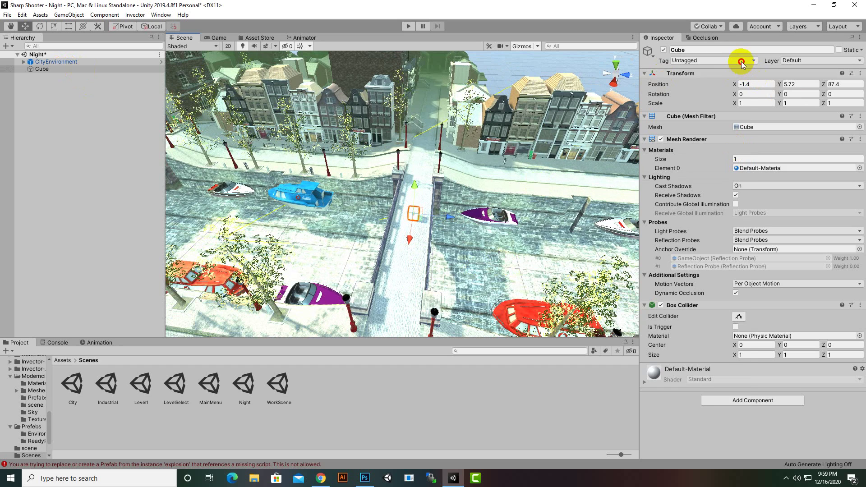
- Tag the Night scene's cube SpawnPoint and remove its Mesh Renderer and Box Collider components
{"action": "left_click", "coordinate": [741, 62]}
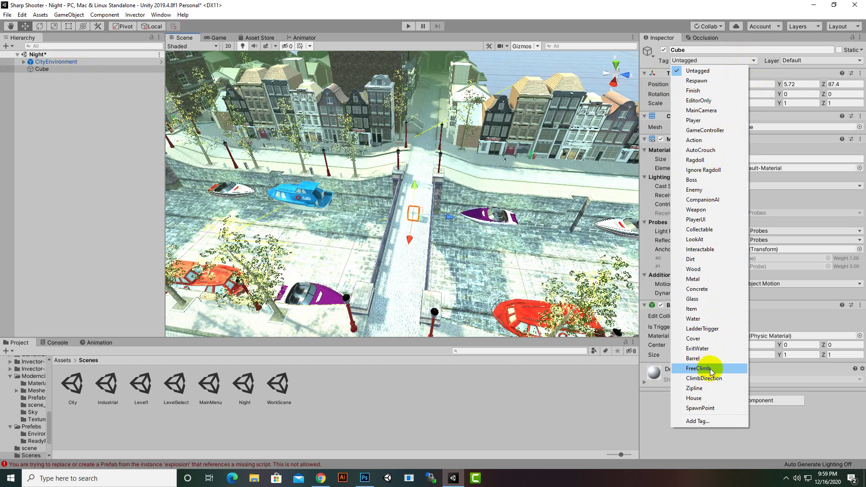
{"action": "left_click", "coordinate": [700, 408]}
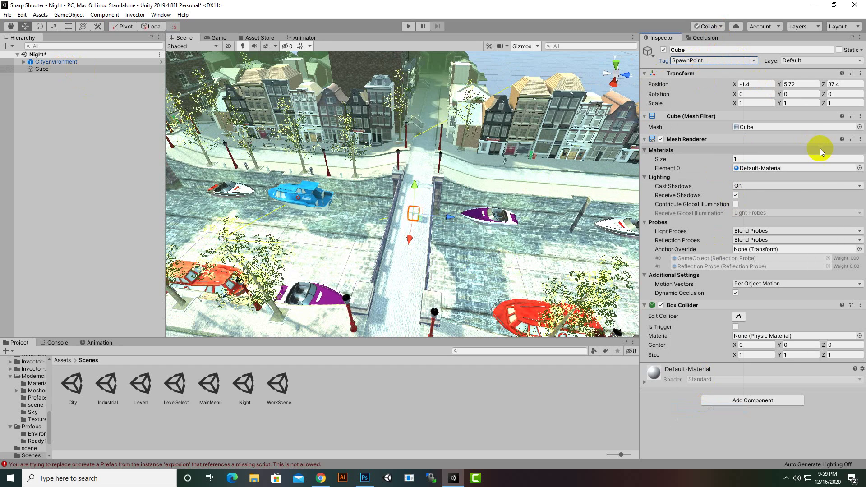
{"action": "left_click", "coordinate": [861, 140]}
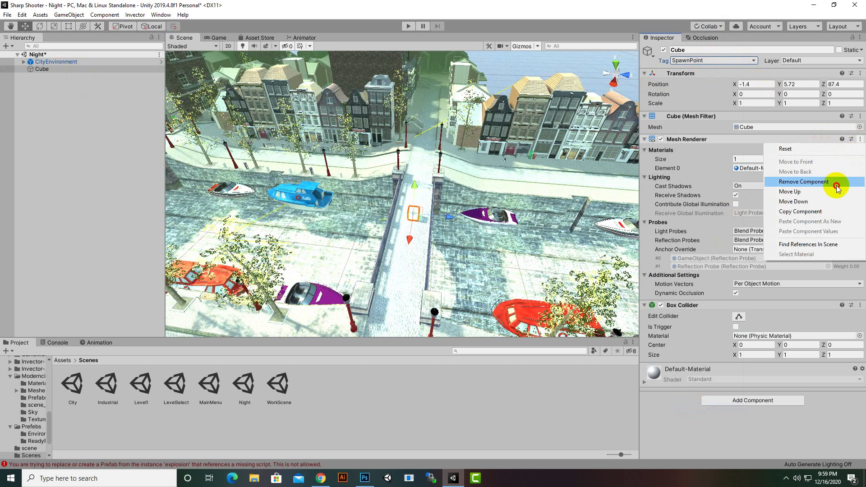
{"action": "left_click", "coordinate": [794, 182]}
{"action": "left_click", "coordinate": [860, 139]}
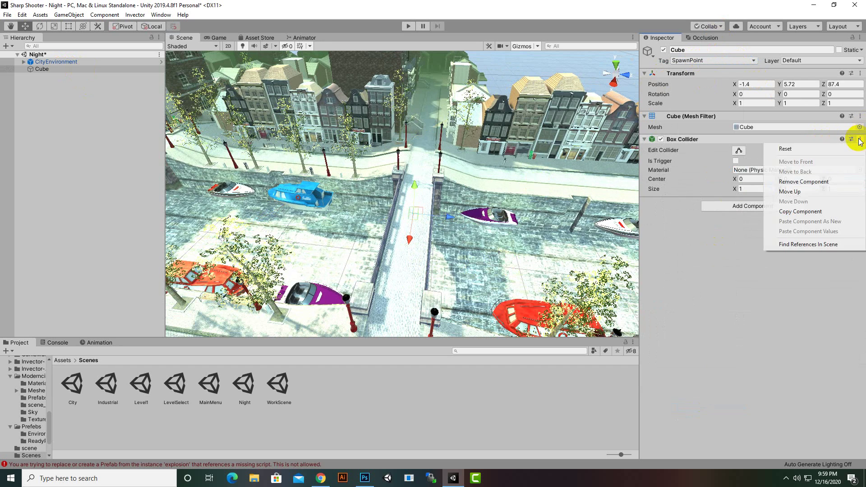
{"action": "left_click", "coordinate": [837, 178]}
- Rename the Night scene's cube Player Spawn Point
{"action": "left_click", "coordinate": [727, 51]}
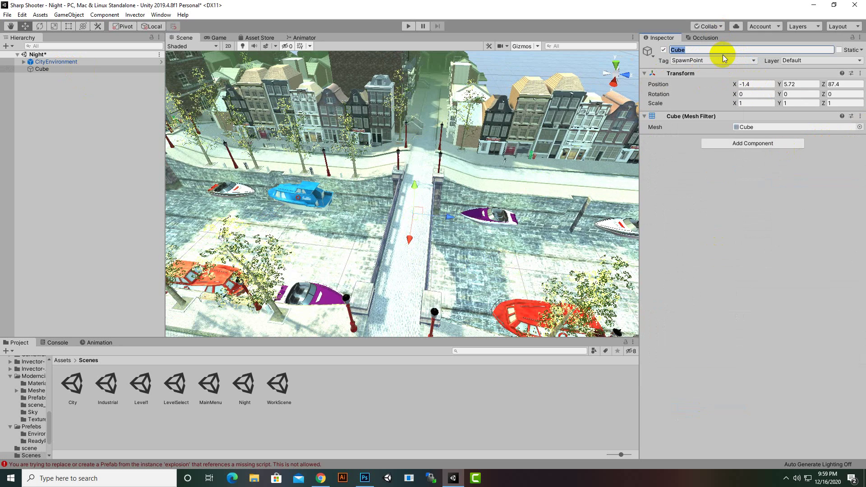
{"action": "type", "text": "Player Spawn Point"}
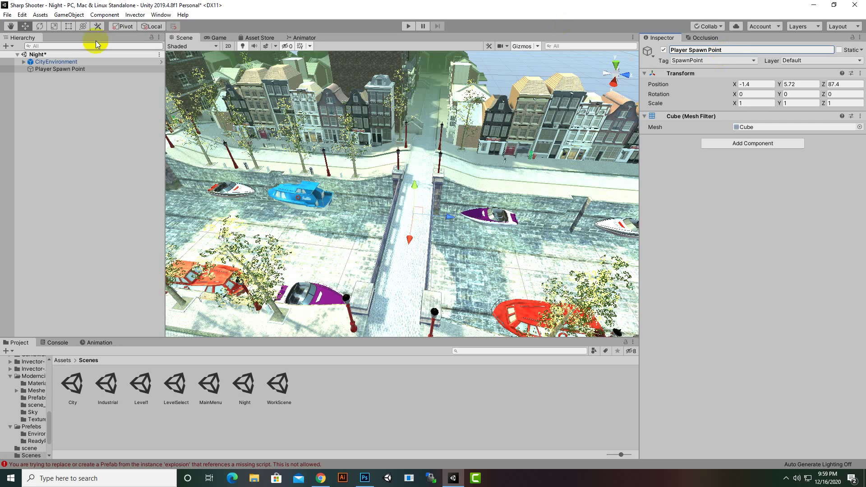
{"action": "left_click", "coordinate": [60, 68]}
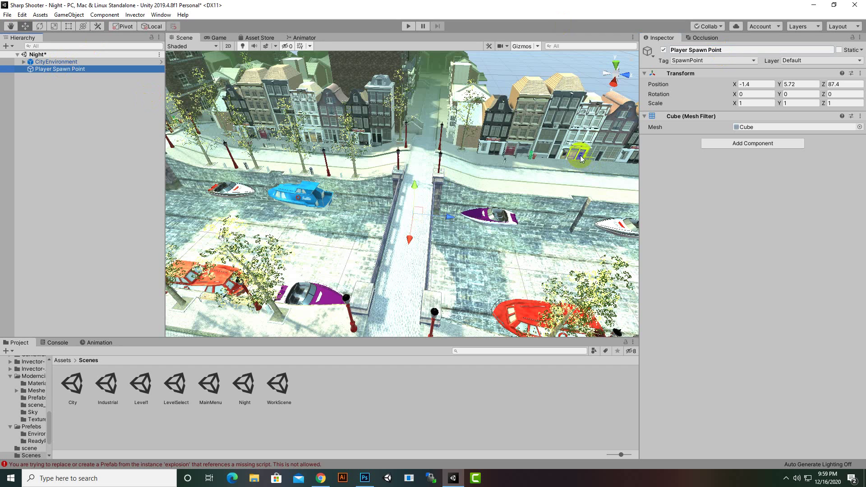
- Add the AimCanvas, EventSystem, vThirdPersonCamera and vUI prefabs from Assets/Prefebs to the Night scene and save it
{"action": "left_click", "coordinate": [62, 360]}
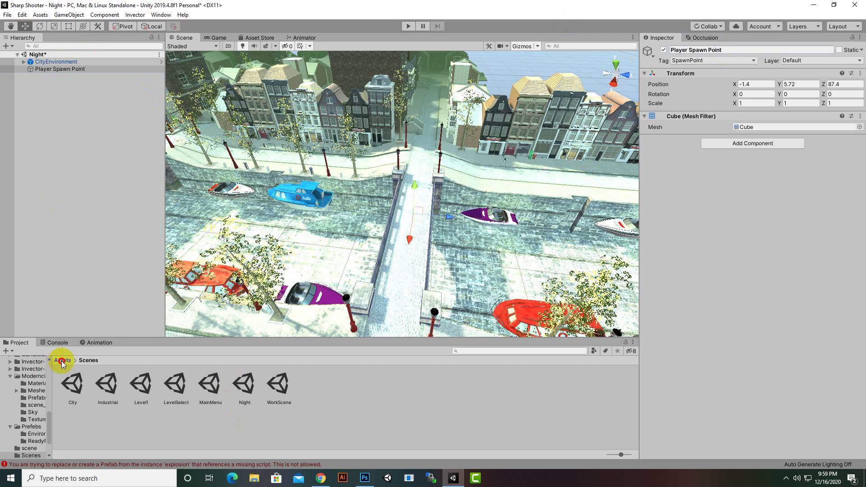
{"action": "double_click", "coordinate": [538, 386]}
{"action": "mouse_move", "coordinate": [208, 393]}
{"action": "left_mouse_down"}
{"action": "mouse_move", "coordinate": [143, 388]}
{"action": "mouse_move", "coordinate": [108, 237]}
{"action": "left_mouse_up"}
{"action": "left_click_drag", "start_coordinate": [175, 385], "coordinate": [153, 311]}
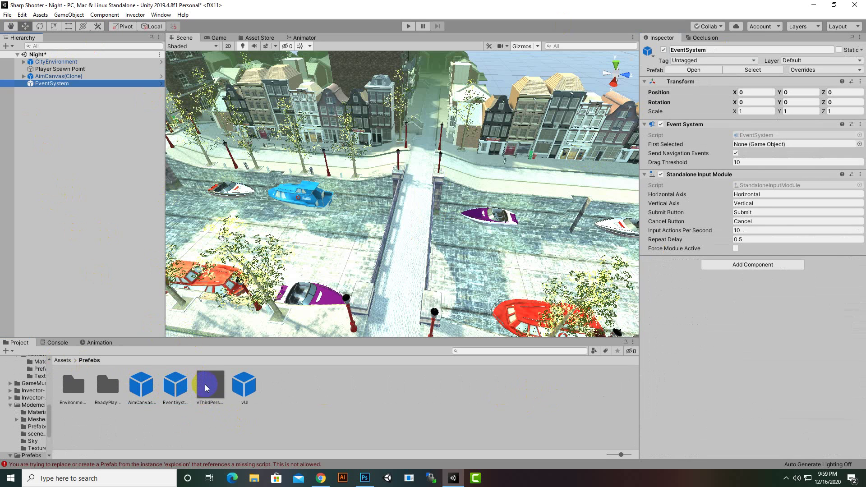
{"action": "left_click_drag", "start_coordinate": [210, 385], "coordinate": [160, 309]}
{"action": "left_click_drag", "start_coordinate": [245, 385], "coordinate": [57, 72]}
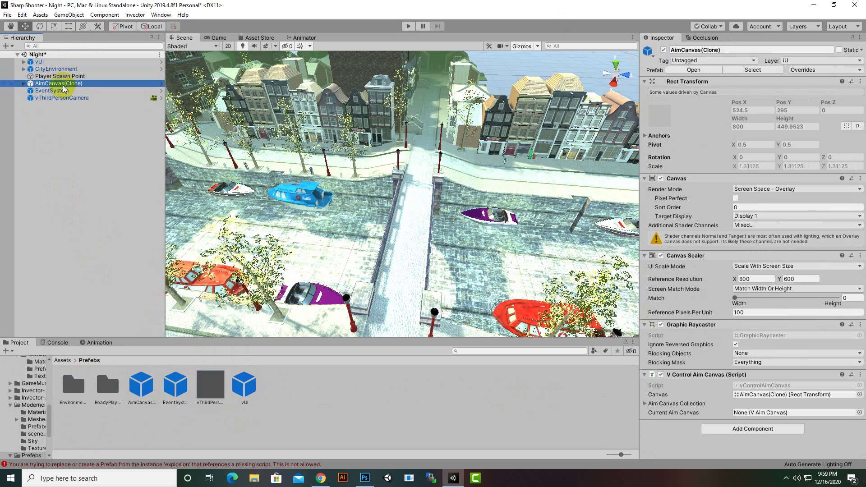
{"action": "left_click", "coordinate": [88, 187]}
{"action": "scroll", "coordinate": [499, 220], "scroll_direction": "down", "scroll_amount": 2}
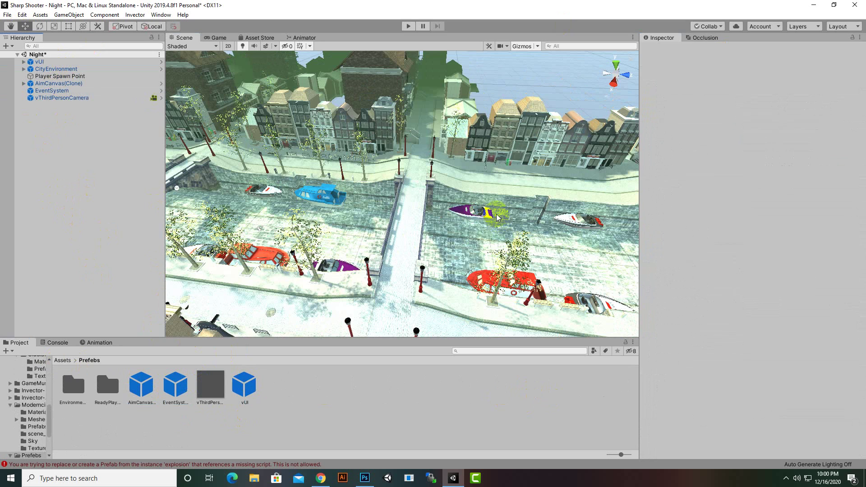
- Return to the Assets/Scenes folder and reopen the Industrial scene
{"action": "left_click", "coordinate": [63, 360]}
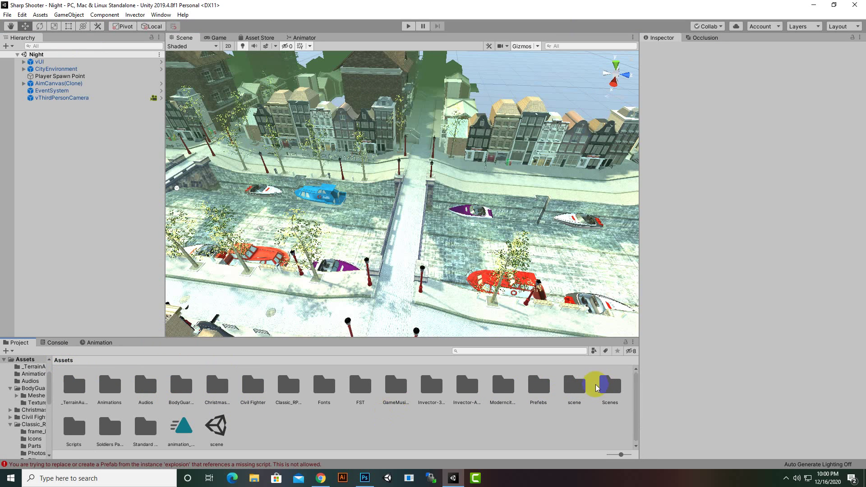
{"action": "double_click", "coordinate": [610, 386]}
{"action": "double_click", "coordinate": [110, 384]}
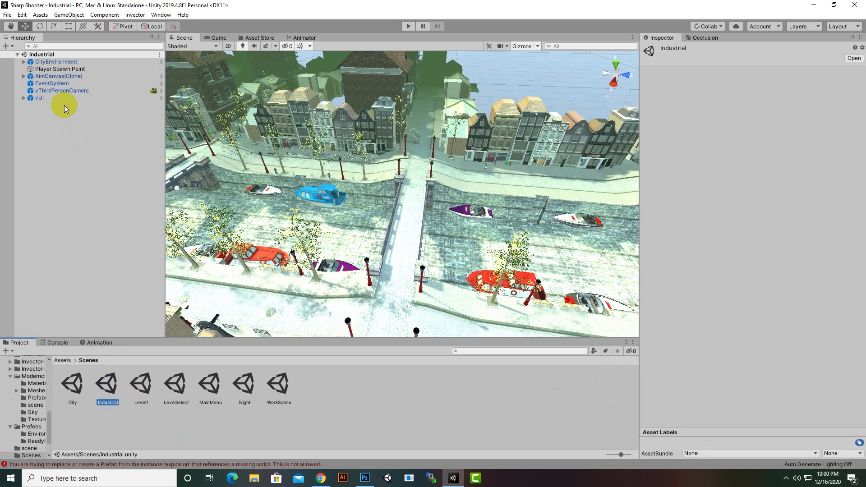
- Remove the Mesh Renderer and Box Collider from the Industrial scene's Player Spawn Point and save the scene
{"action": "left_click", "coordinate": [72, 69]}
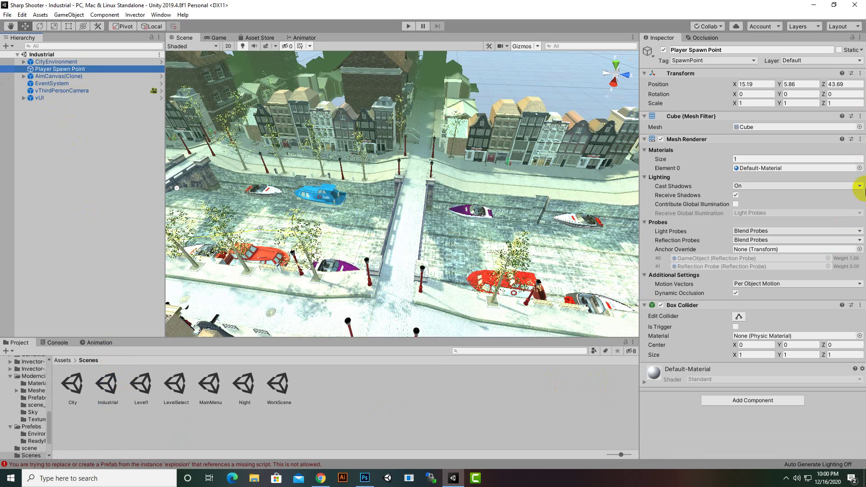
{"action": "left_click", "coordinate": [860, 139]}
{"action": "left_click", "coordinate": [830, 182]}
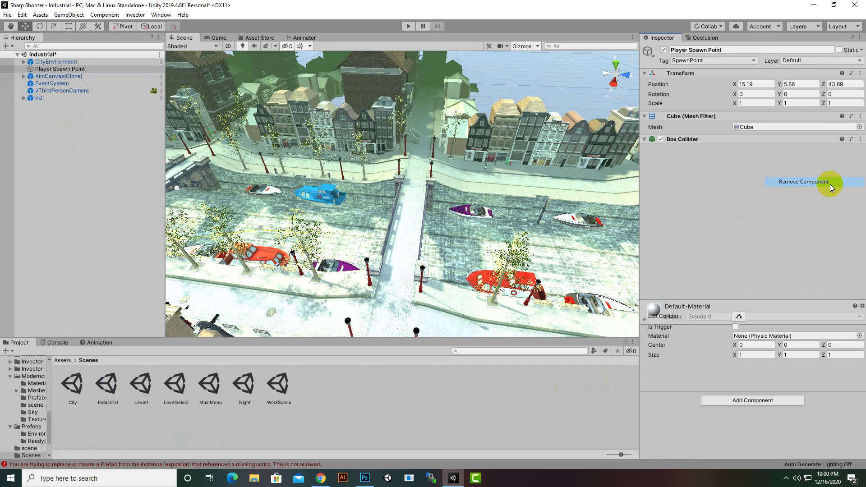
{"action": "left_click", "coordinate": [860, 139]}
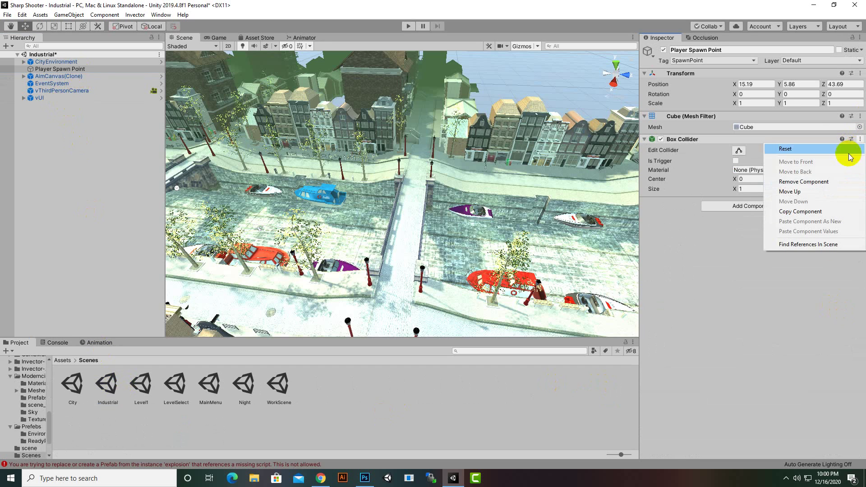
{"action": "left_click", "coordinate": [835, 182]}
{"action": "left_click", "coordinate": [512, 210]}
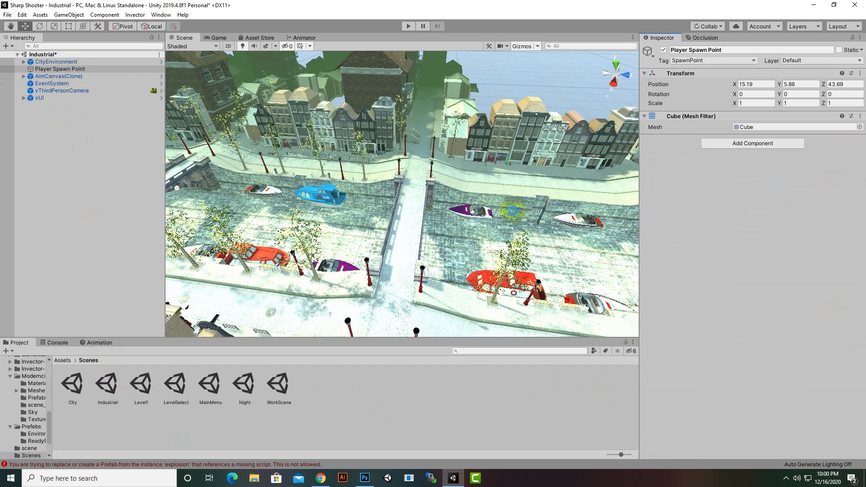
- Open the LevelSelect scene from Assets/Scenes and examine its ground plane from near and far
{"action": "left_click", "coordinate": [65, 360]}
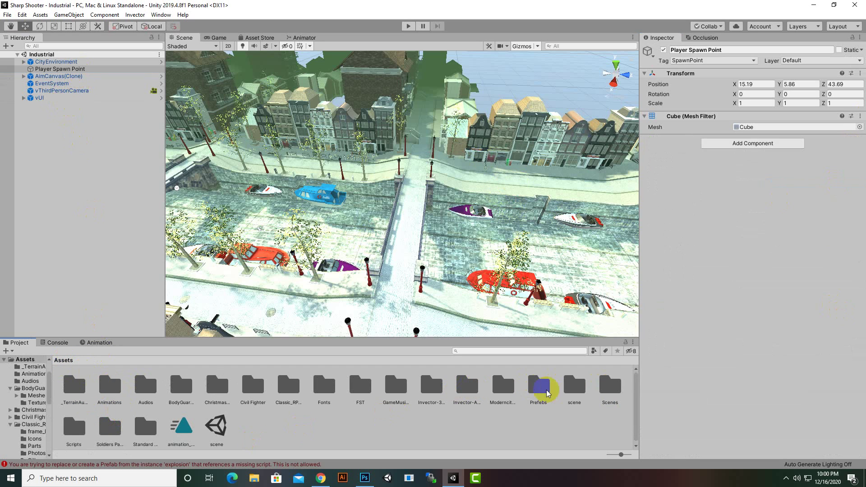
{"action": "left_click", "coordinate": [575, 387]}
{"action": "double_click", "coordinate": [600, 387]}
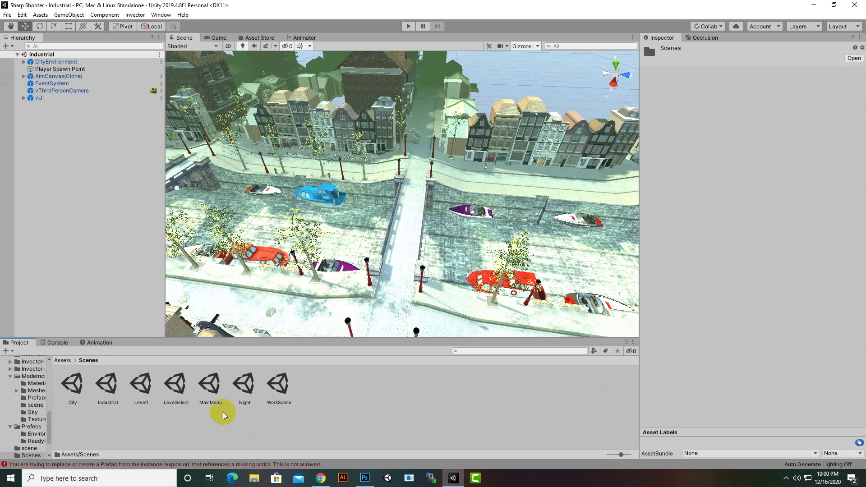
{"action": "left_click", "coordinate": [175, 389]}
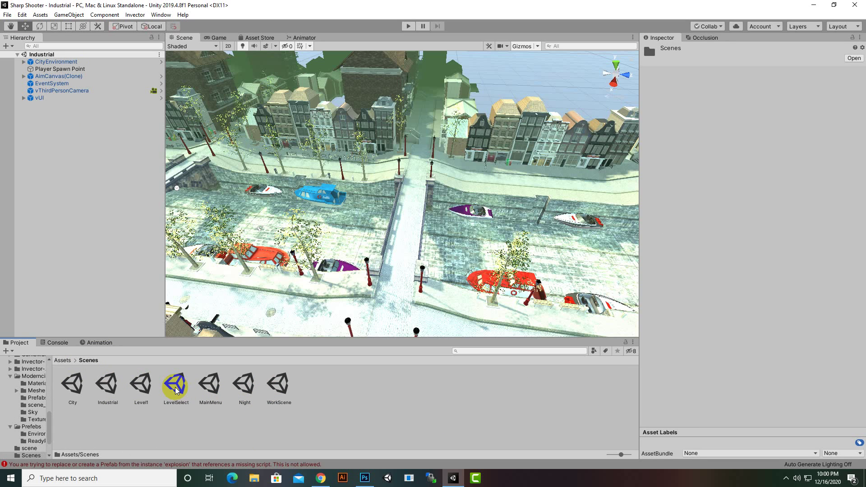
{"action": "double_click", "coordinate": [176, 387]}
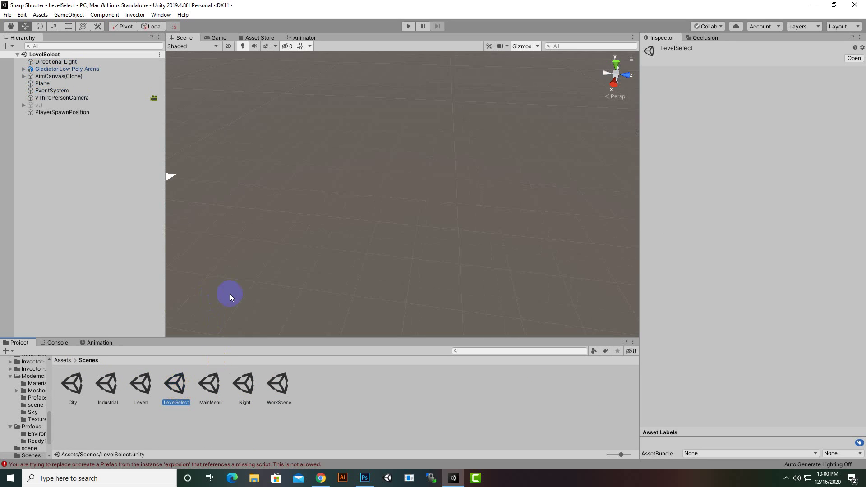
{"action": "middle_click_drag", "start_coordinate": [229, 294], "coordinate": [478, 291]}
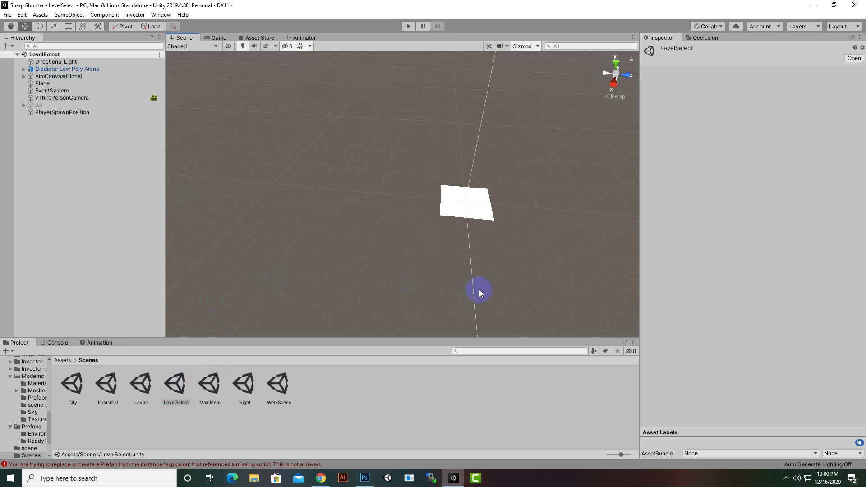
{"action": "scroll", "coordinate": [479, 291], "scroll_direction": "up", "scroll_amount": 5}
{"action": "middle_click_drag", "start_coordinate": [479, 288], "coordinate": [405, 285]}
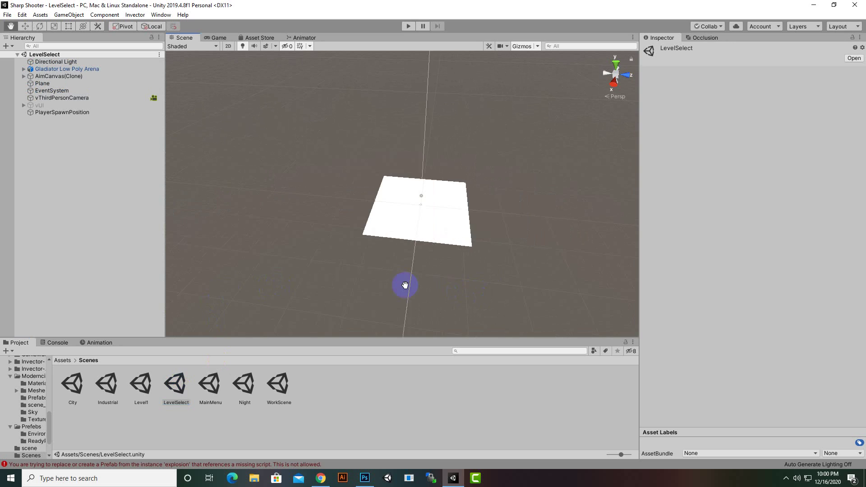
{"action": "scroll", "coordinate": [406, 277], "scroll_direction": "up", "scroll_amount": 10}
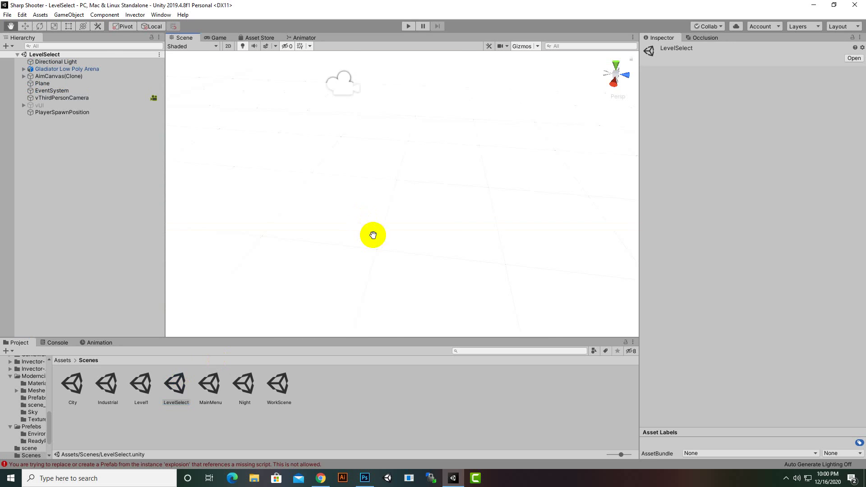
{"action": "scroll", "coordinate": [374, 243], "scroll_direction": "down", "scroll_amount": 5}
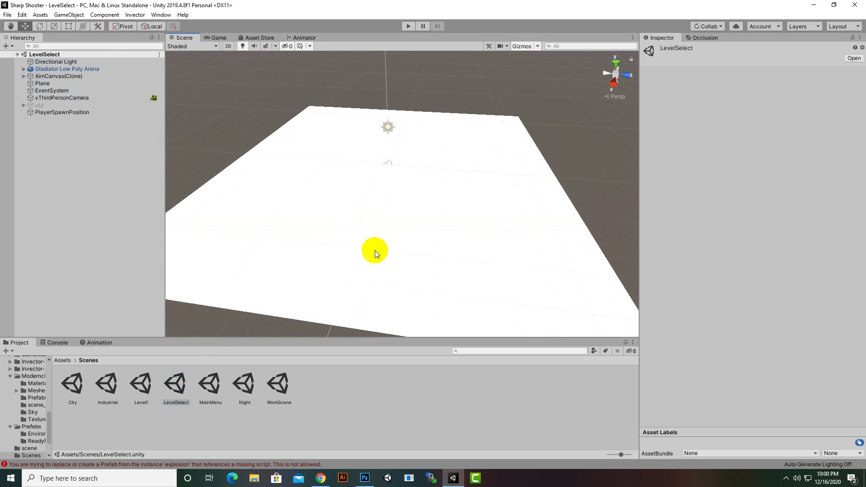
{"action": "scroll", "coordinate": [368, 273], "scroll_direction": "down", "scroll_amount": 3}
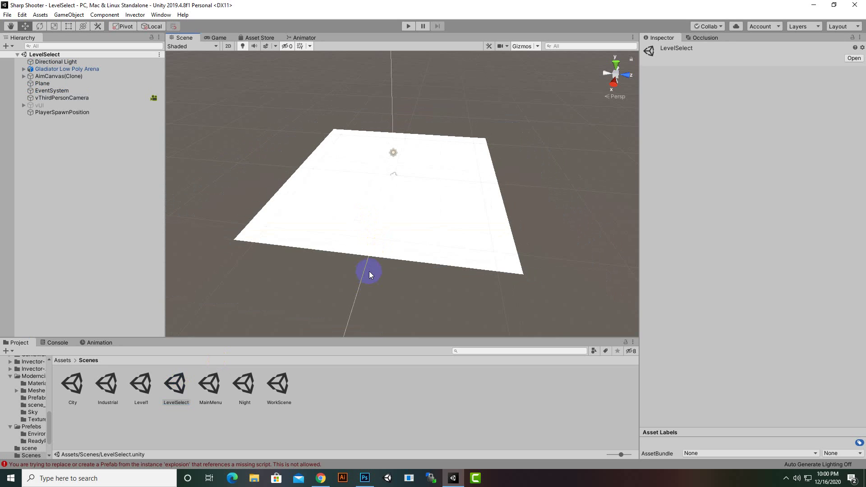
{"action": "scroll", "coordinate": [372, 269], "scroll_direction": "down", "scroll_amount": 3}
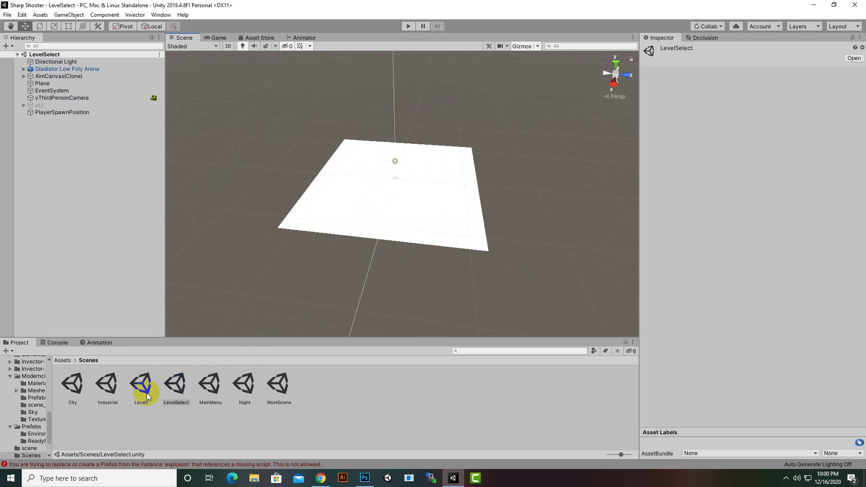
- Open the MainMenu scene and run the game from it
{"action": "left_click", "coordinate": [177, 388]}
{"action": "double_click", "coordinate": [210, 383]}
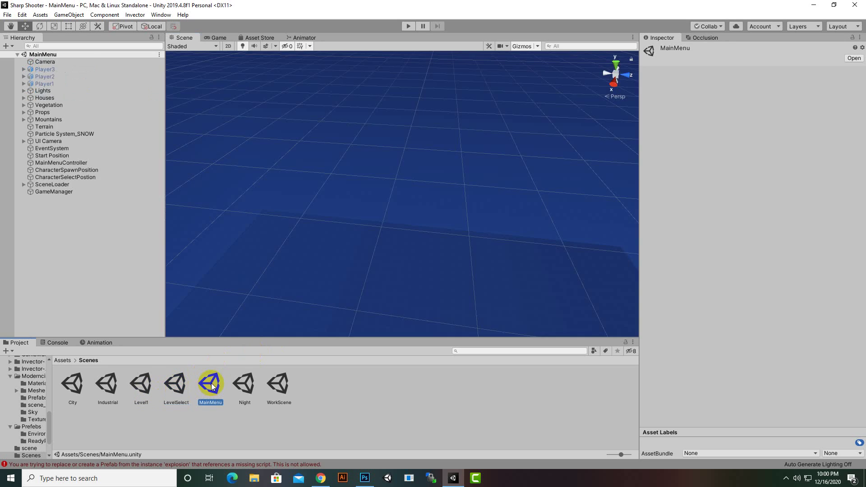
{"action": "left_click", "coordinate": [408, 25]}
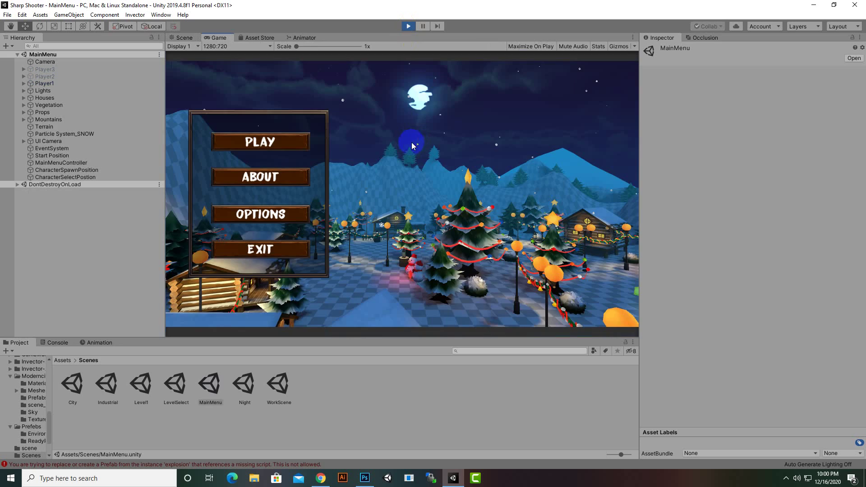
- Test the game by creating a character from the main menu and starting the level, and stop play mode
{"action": "left_click", "coordinate": [280, 142]}
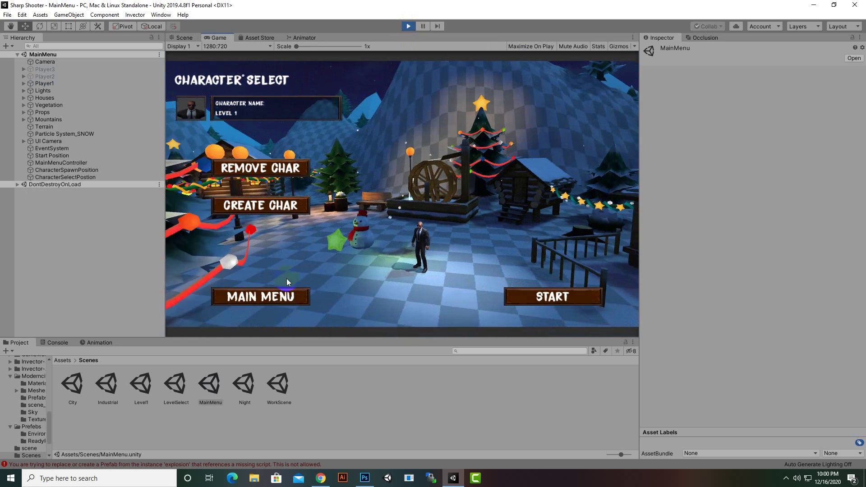
{"action": "left_click", "coordinate": [269, 204]}
{"action": "left_click", "coordinate": [556, 304]}
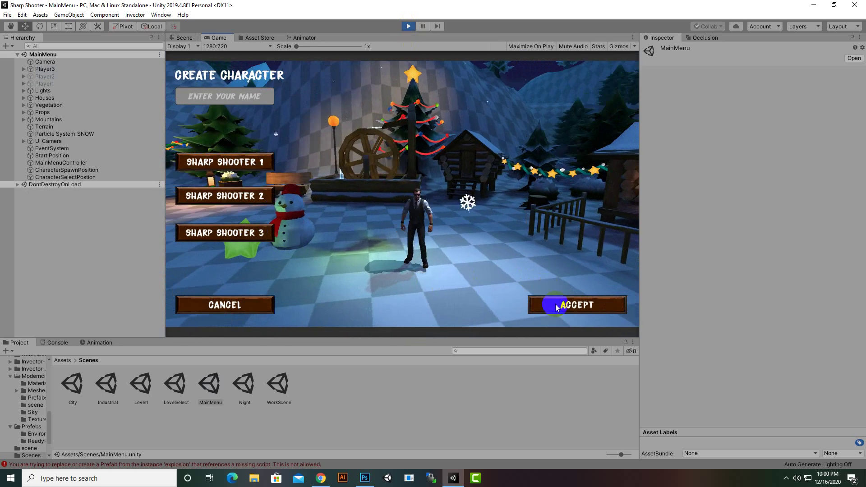
{"action": "left_click", "coordinate": [518, 311]}
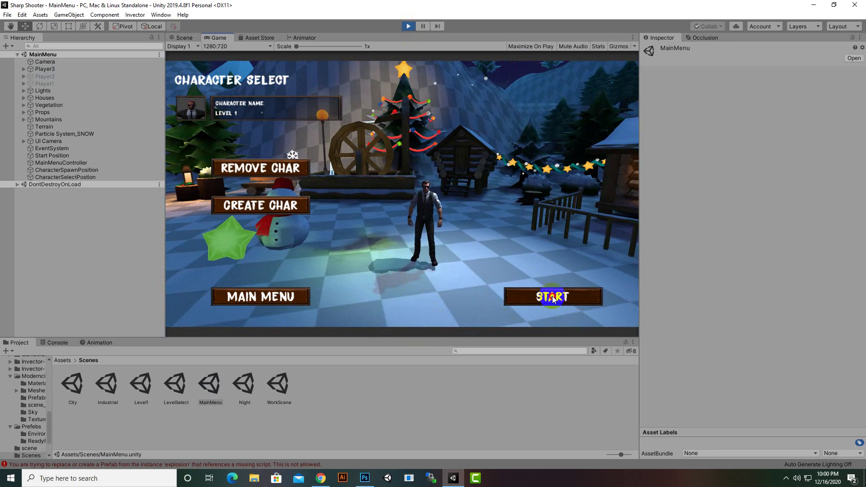
{"action": "left_click", "coordinate": [514, 297]}
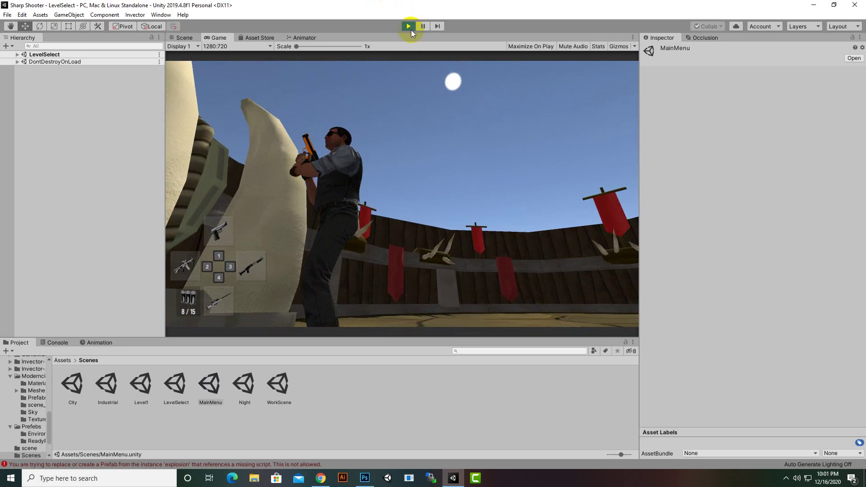
{"action": "left_click", "coordinate": [409, 28]}
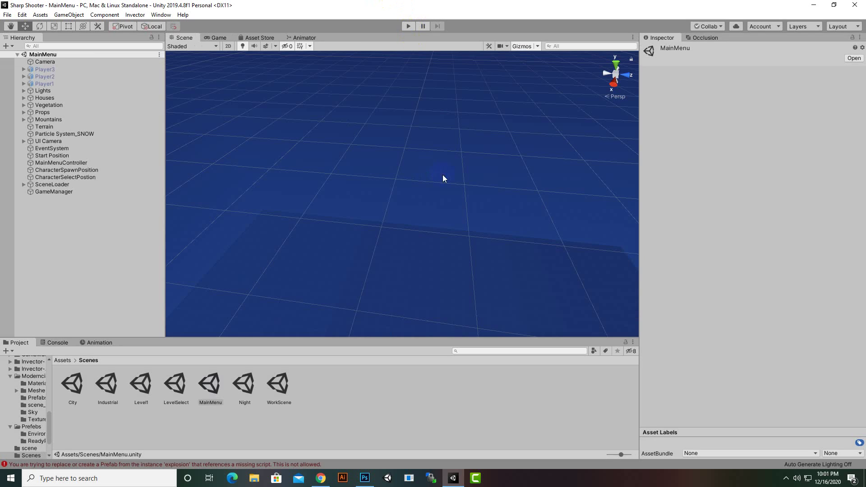
- Open the LevelSelect scene from Assets/Scenes and delete its ground plane
{"action": "double_click", "coordinate": [180, 395]}
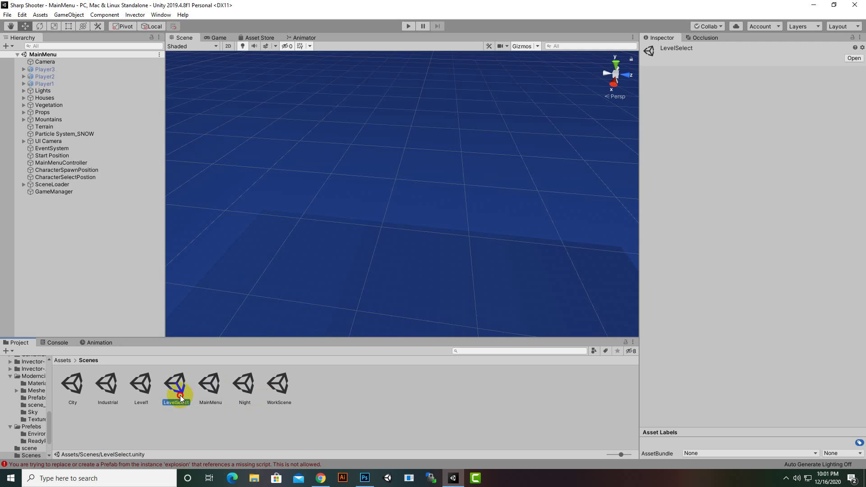
{"action": "left_click", "coordinate": [401, 231]}
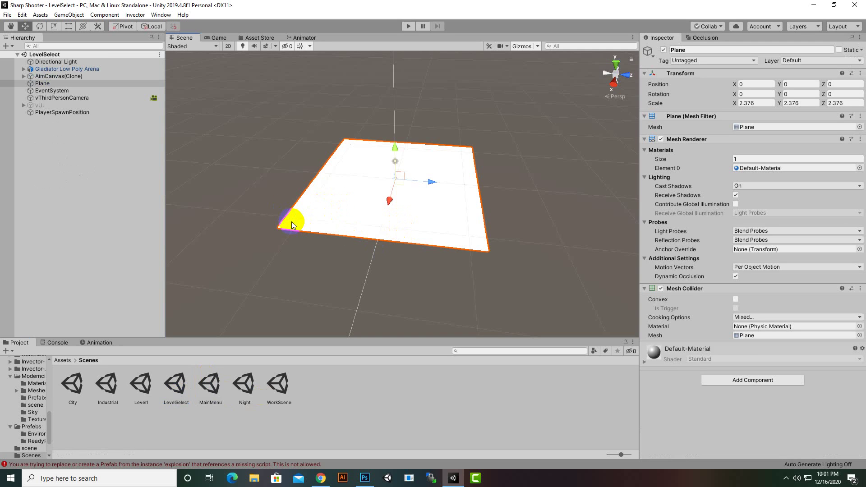
{"action": "key", "text": "Delete"}
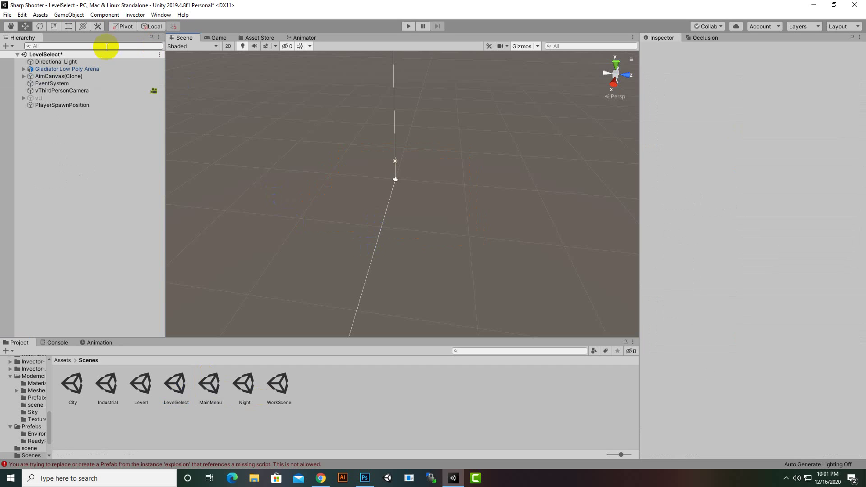
- Focus on the Gladiator Low Poly Arena to inspect its floor and walls, and save the LevelSelect scene
{"action": "left_click", "coordinate": [91, 68]}
{"action": "key", "text": "f"}
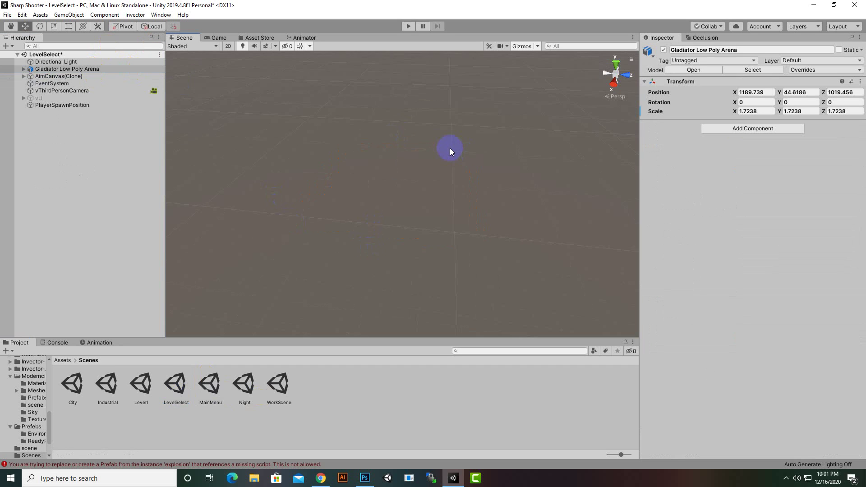
{"action": "scroll", "coordinate": [426, 216], "scroll_direction": "up", "scroll_amount": 10}
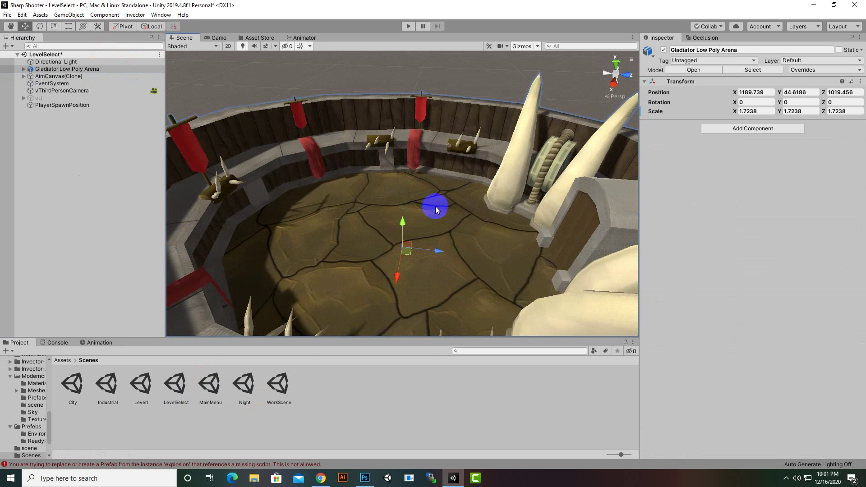
{"action": "mouse_move", "coordinate": [435, 207]}
{"action": "middle_mouse_down"}
{"action": "mouse_move", "coordinate": [439, 238]}
{"action": "mouse_move", "coordinate": [357, 209]}
{"action": "mouse_move", "coordinate": [358, 202]}
{"action": "mouse_move", "coordinate": [442, 218]}
{"action": "middle_mouse_up"}
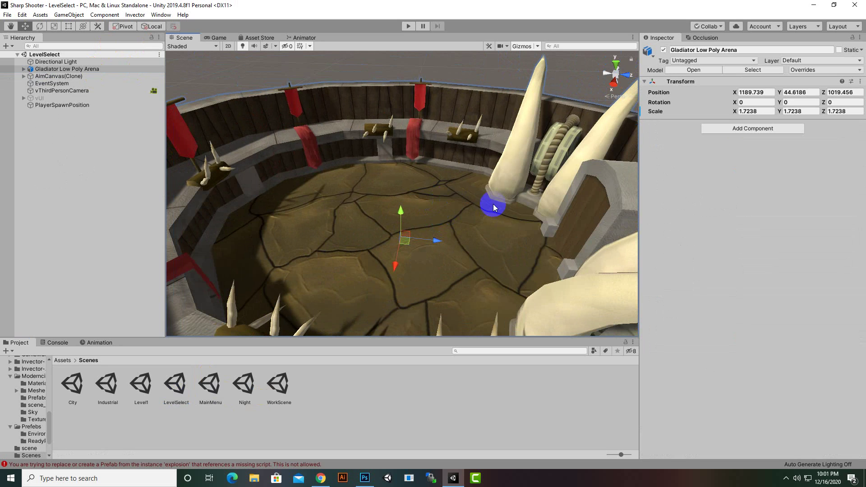
{"action": "scroll", "coordinate": [475, 215], "scroll_direction": "down", "scroll_amount": 2}
{"action": "scroll", "coordinate": [443, 242], "scroll_direction": "up", "scroll_amount": 2}
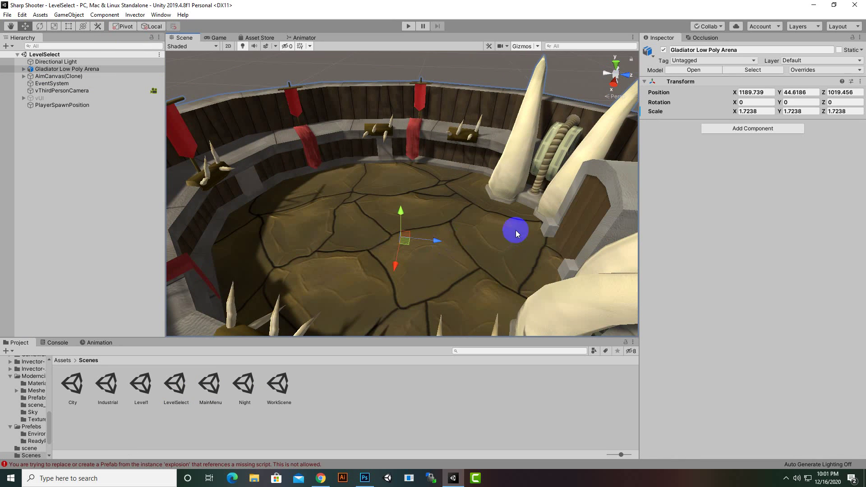